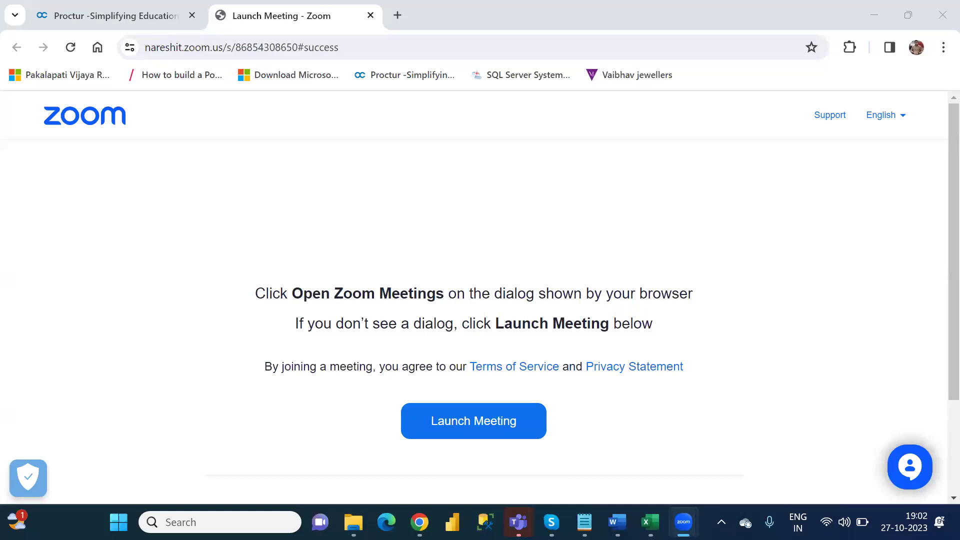
Step: Switch from the Zoom launch page in Chrome to the Power Apps interview questions document in Word
key(alt+Tab)
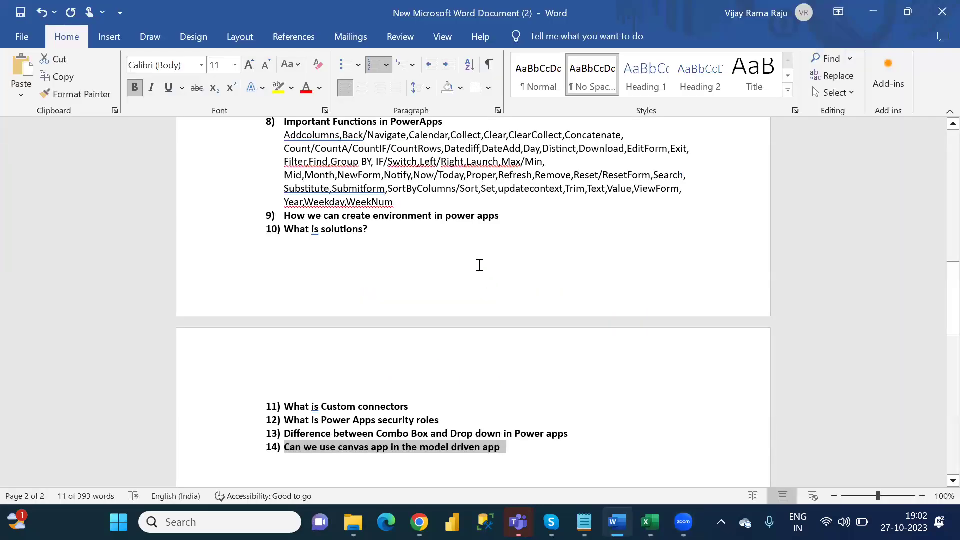
Step: Clear the question 14 highlight and return to question 1 on Power Apps' main components
click(479, 265)
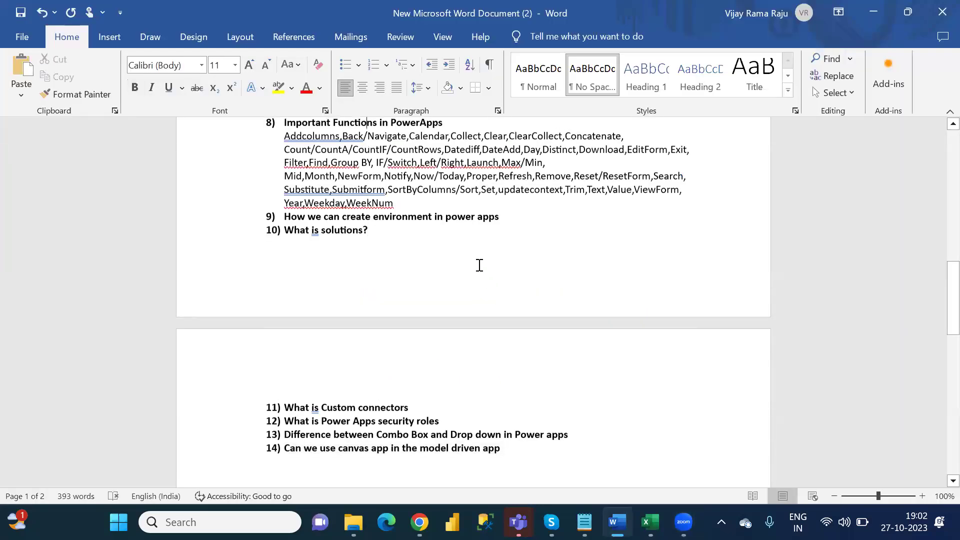
scroll(479, 265, up, 10)
scroll(475, 267, up, 5)
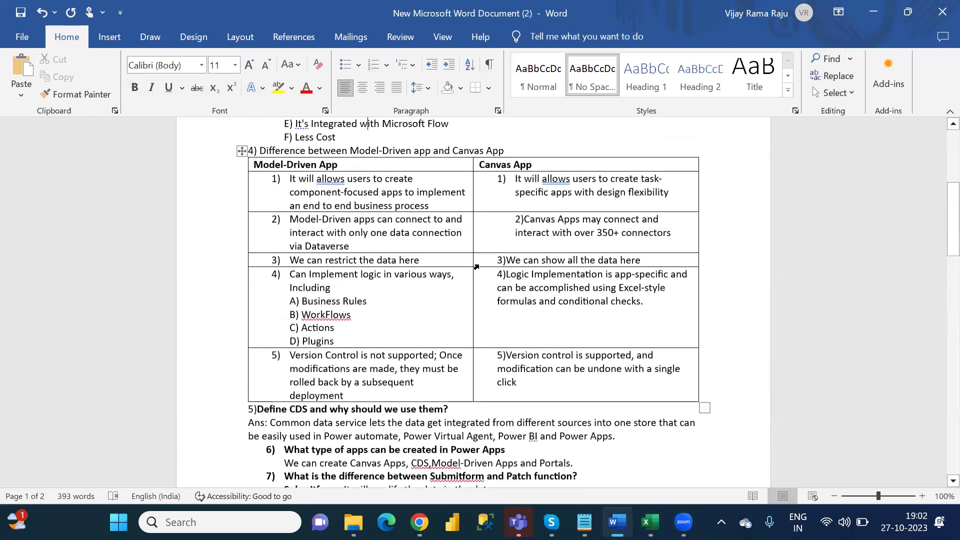
scroll(476, 266, up, 3)
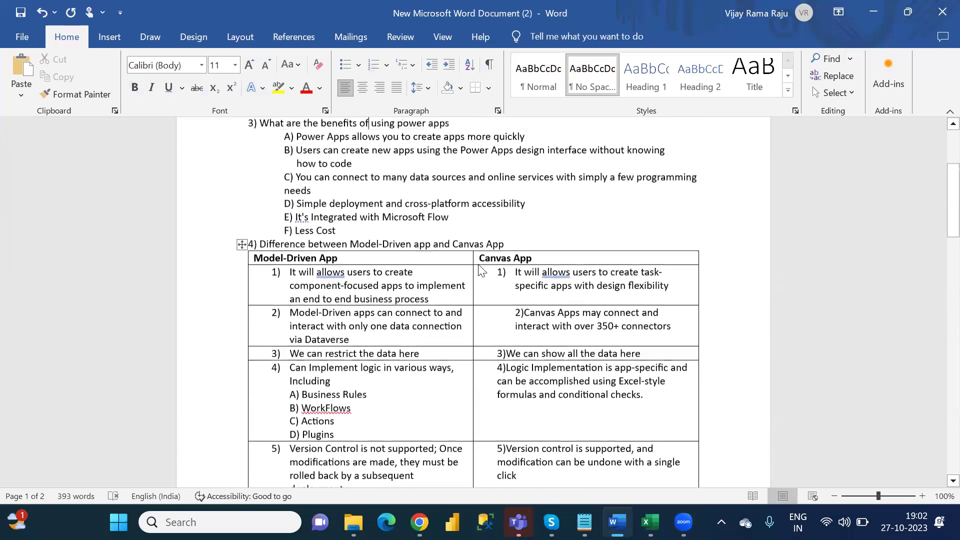
scroll(479, 265, up, 2)
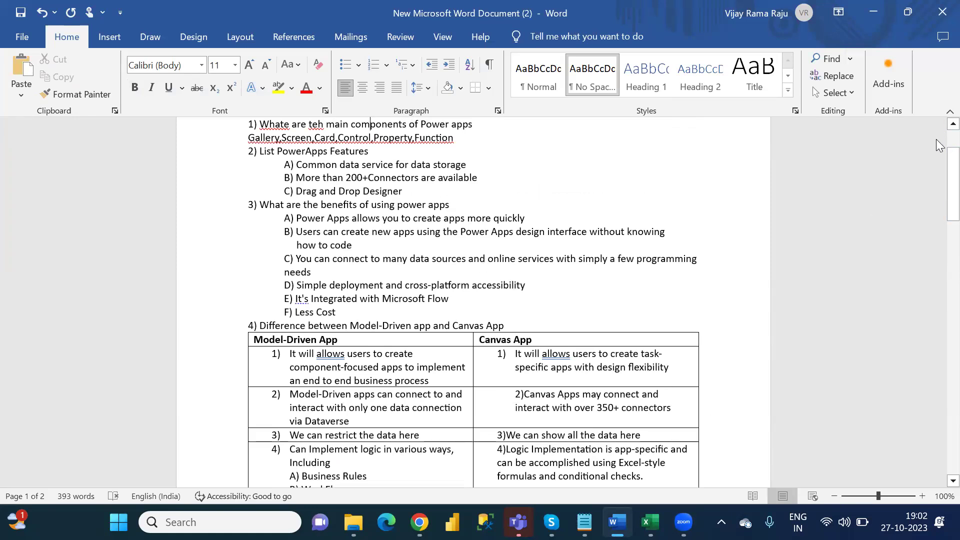
scroll(939, 145, up, 3)
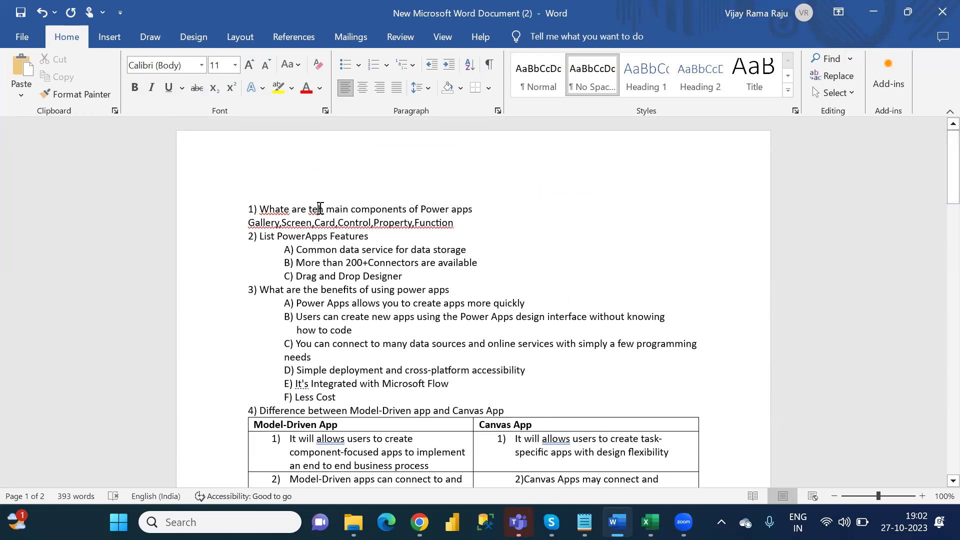
Step: Correct the typo 'teh' to 'the' in the first question
click(320, 209)
key(BackSpace)
key(BackSpace)
text(he)
Step: Bold the first question about the main components of Power Apps
drag(480, 209, 248, 210)
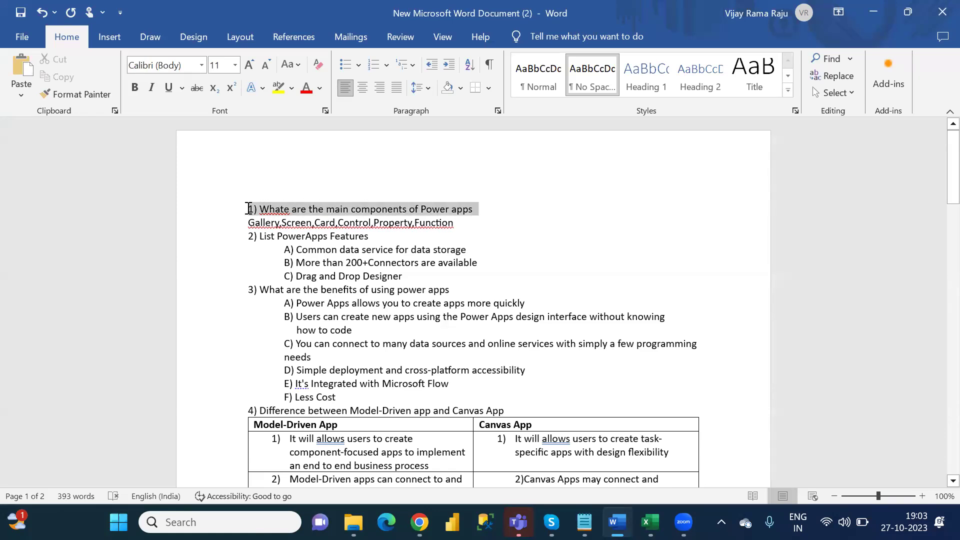
key(ctrl+b)
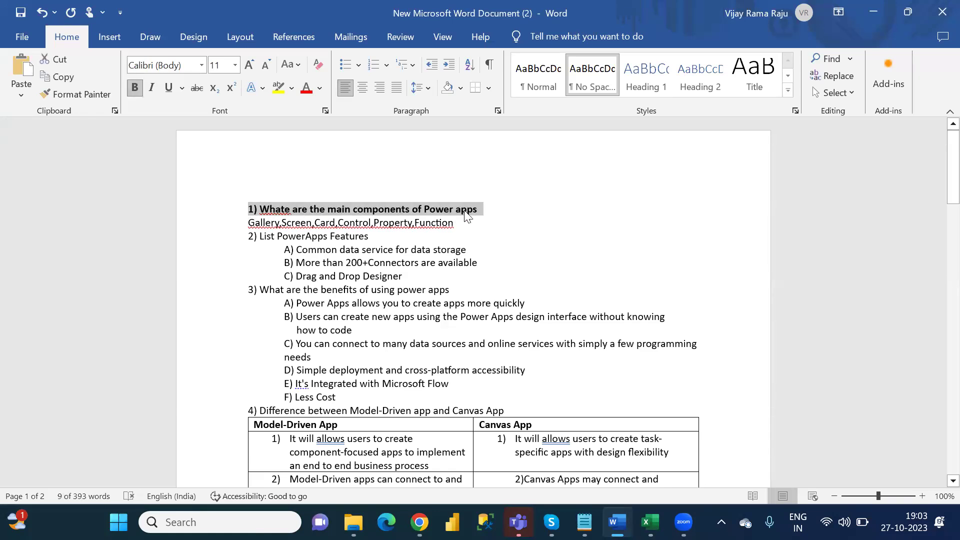
click(478, 214)
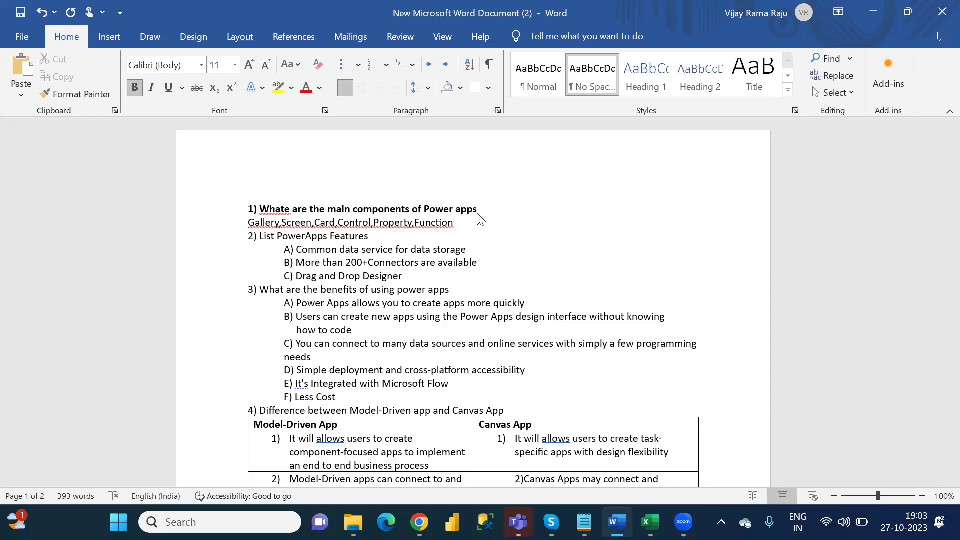
Step: Bold the heading '2) List PowerApps Features', including its number
click(387, 236)
drag(388, 236, 261, 240)
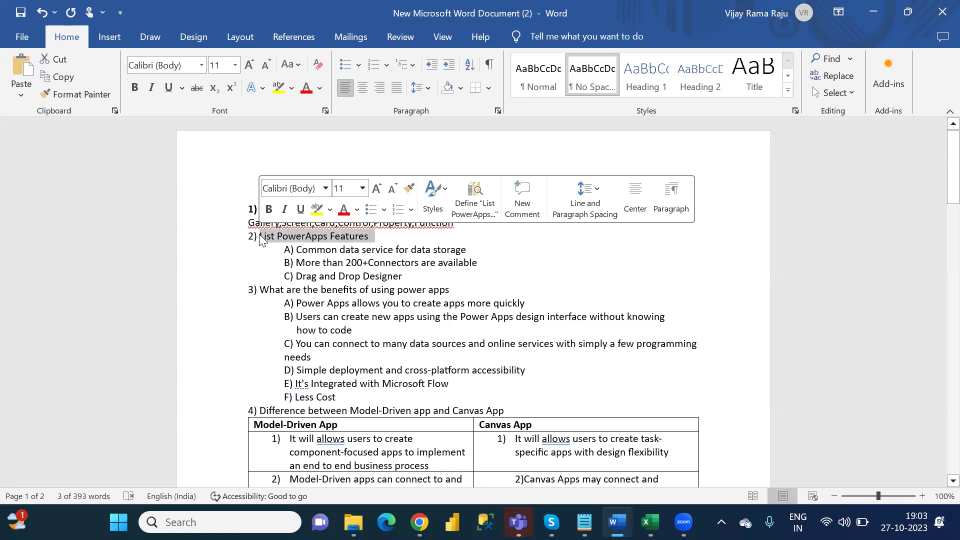
key(shift+Left)
key(shift+Left)
key(shift+Left)
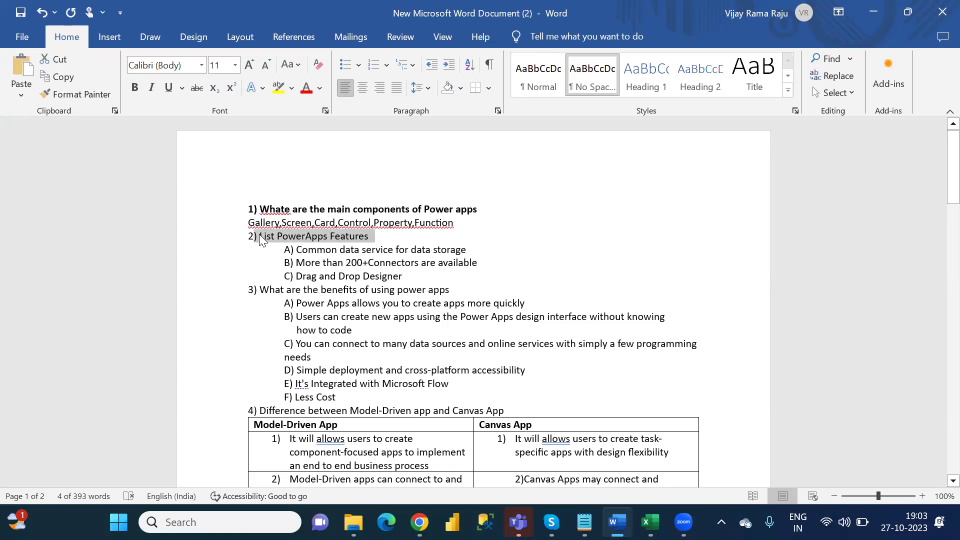
key(ctrl+b)
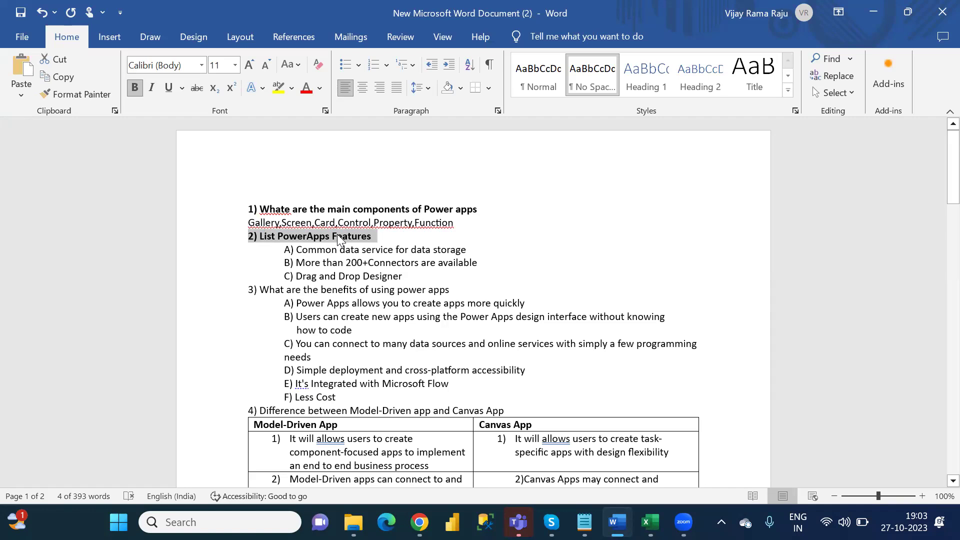
click(390, 240)
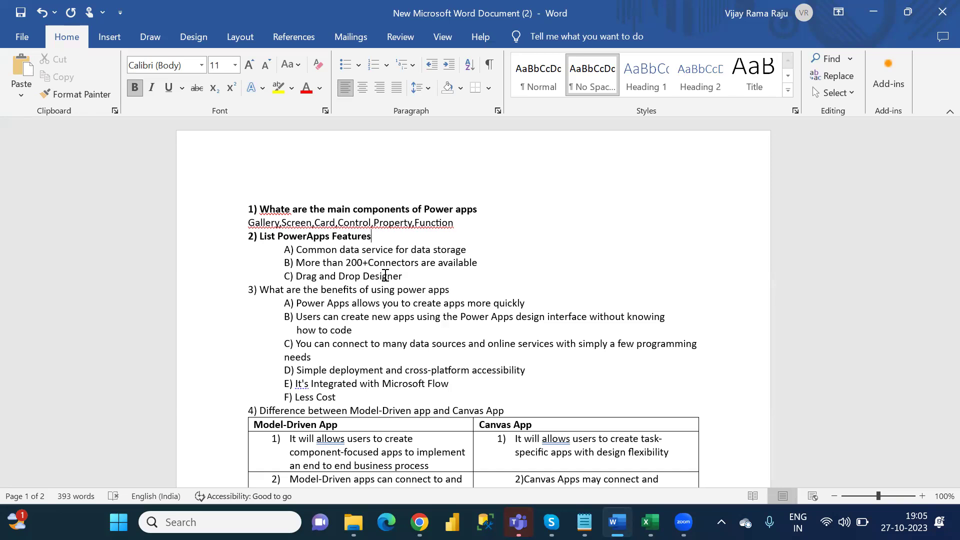
Step: Bold the question 3 line 'What are the benefits of using power apps'
drag(418, 276, 286, 247)
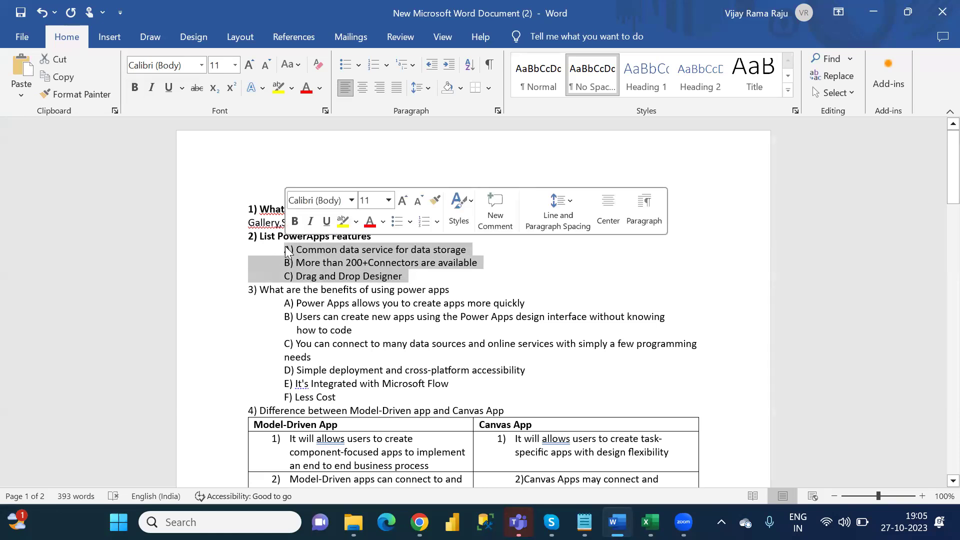
click(459, 293)
drag(459, 294, 269, 289)
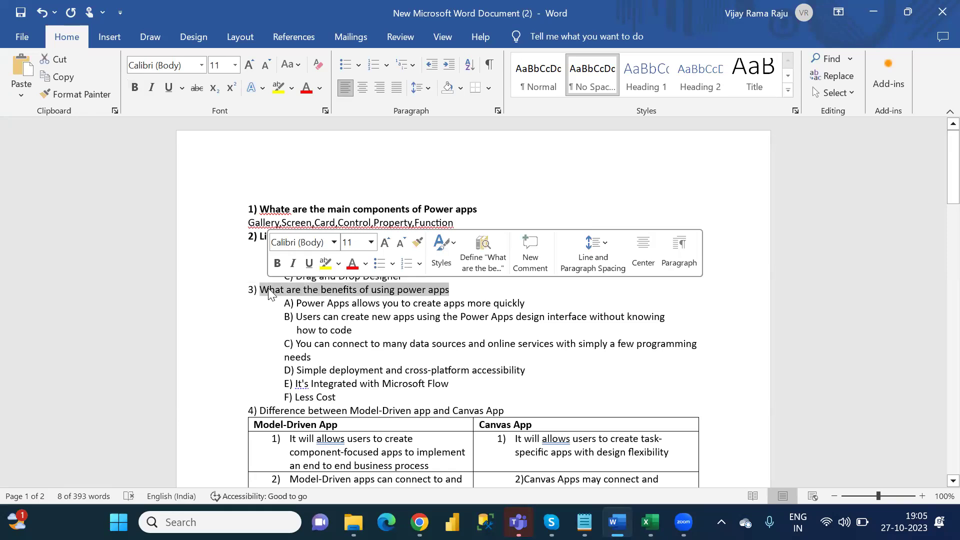
key(ctrl+b)
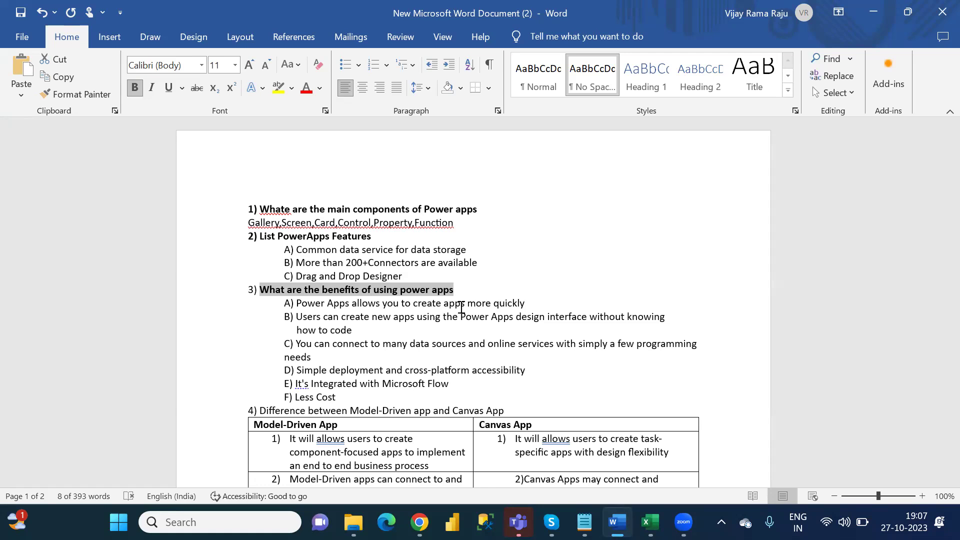
key(Right)
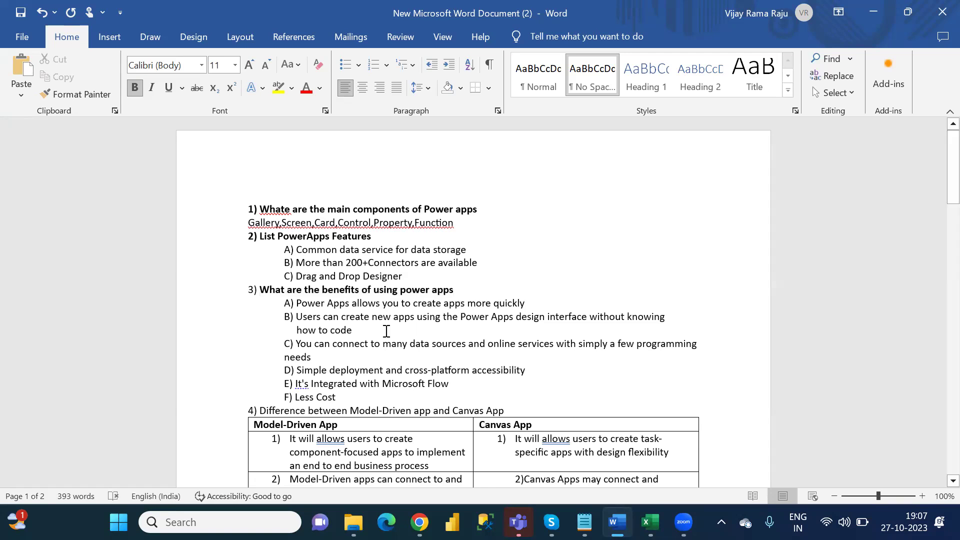
triple_click(308, 322)
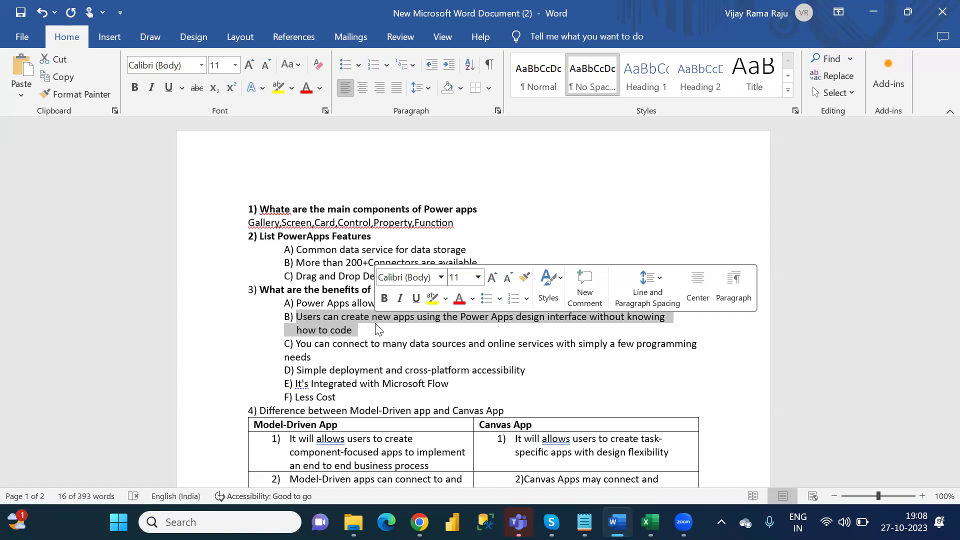
key(Down)
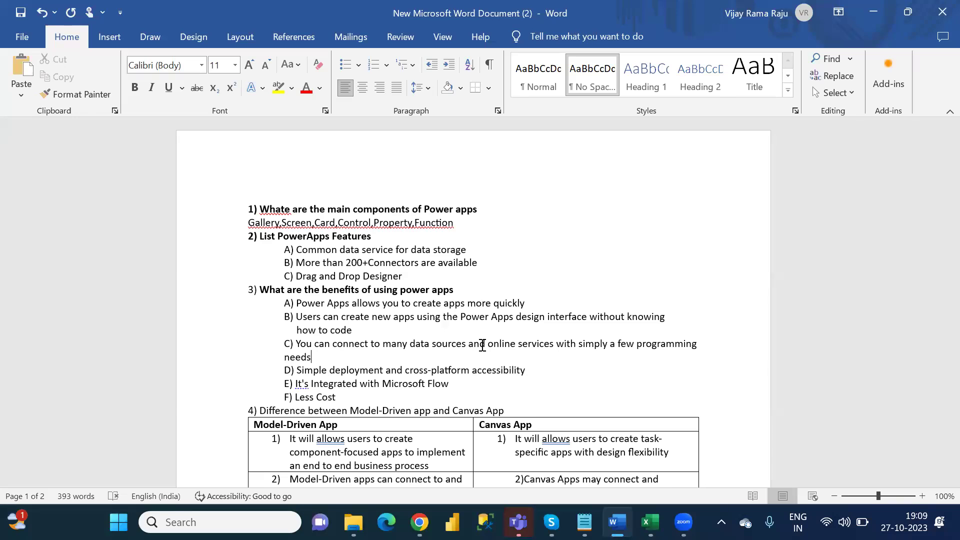
key(ctrl+s)
key(Down)
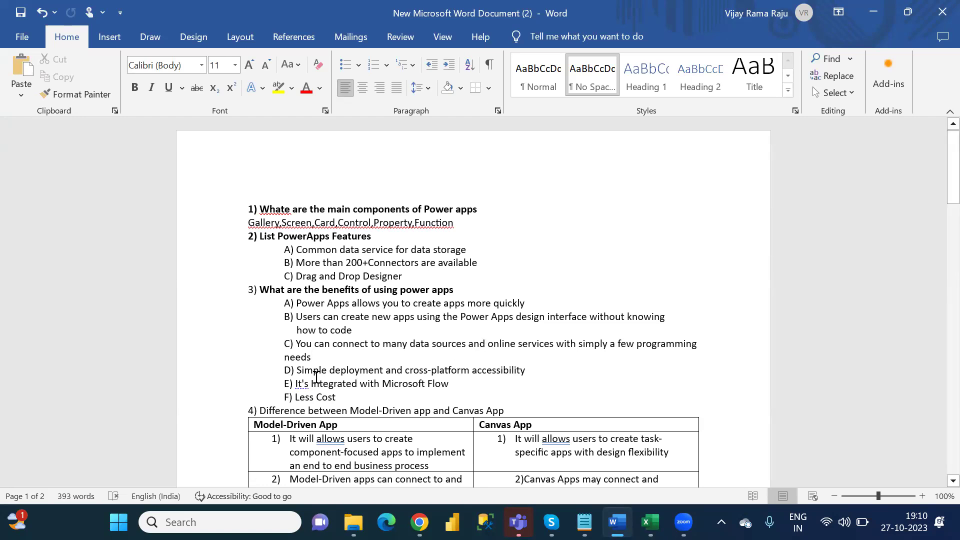
drag(299, 370, 522, 374)
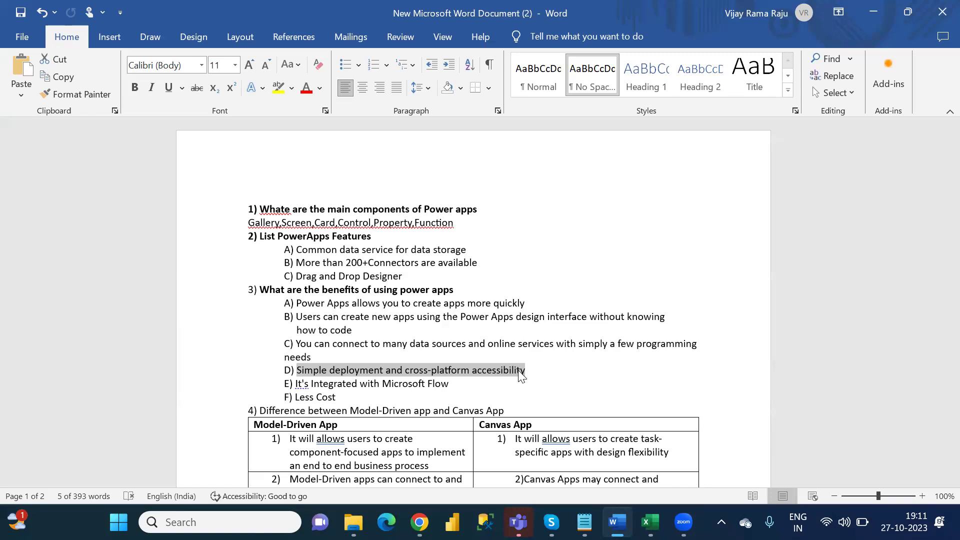
click(520, 375)
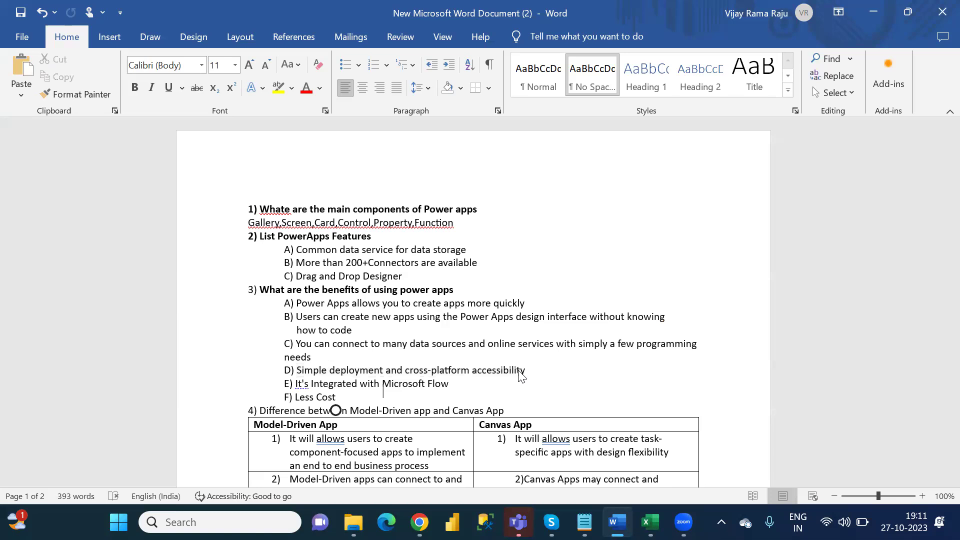
key(Down)
key(End)
key(Down)
key(Down)
key(Down)
key(Down)
key(Down)
key(Down)
key(Down)
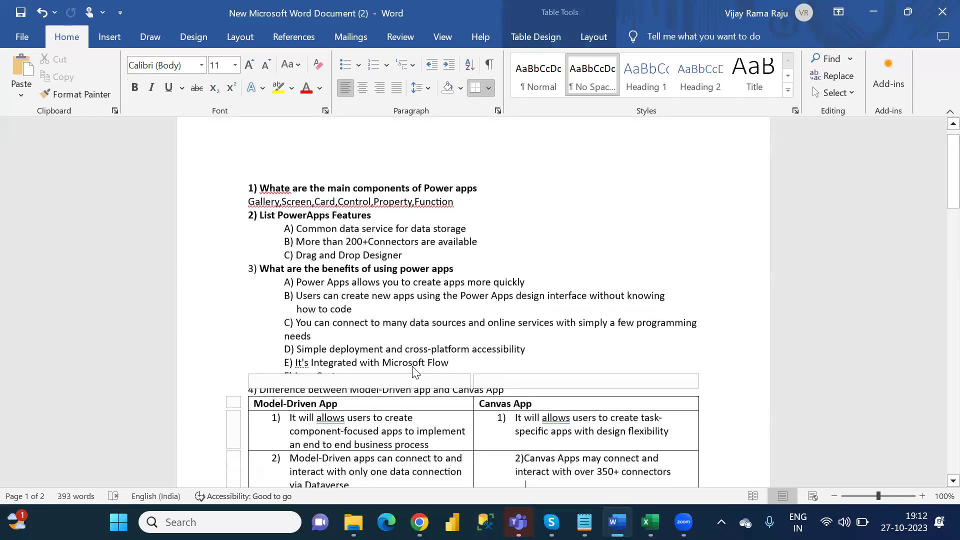
click(531, 326)
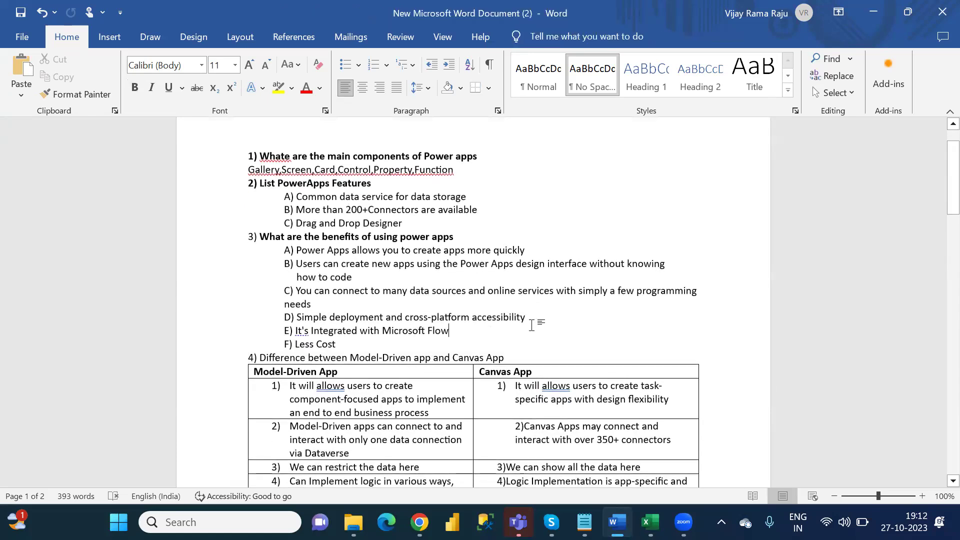
key(ctrl+z)
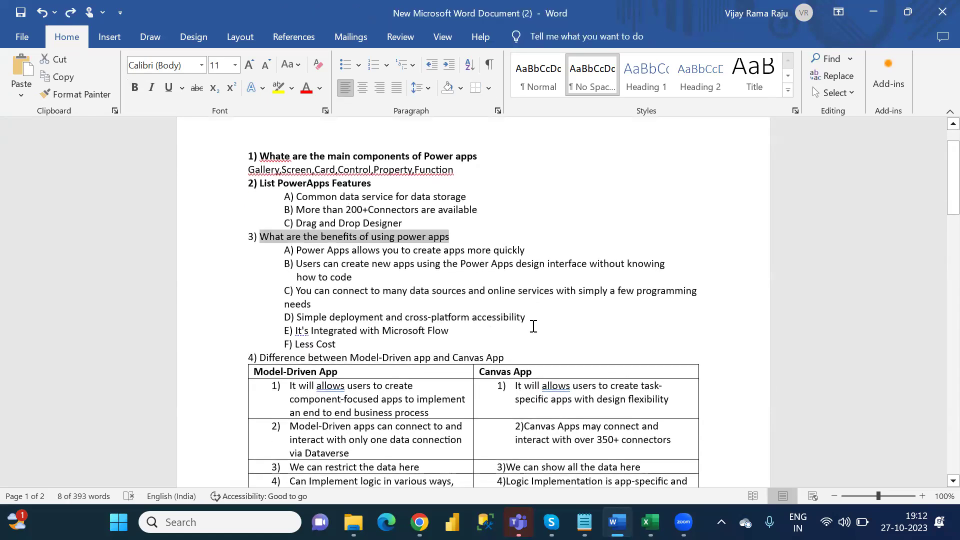
key(ctrl+y)
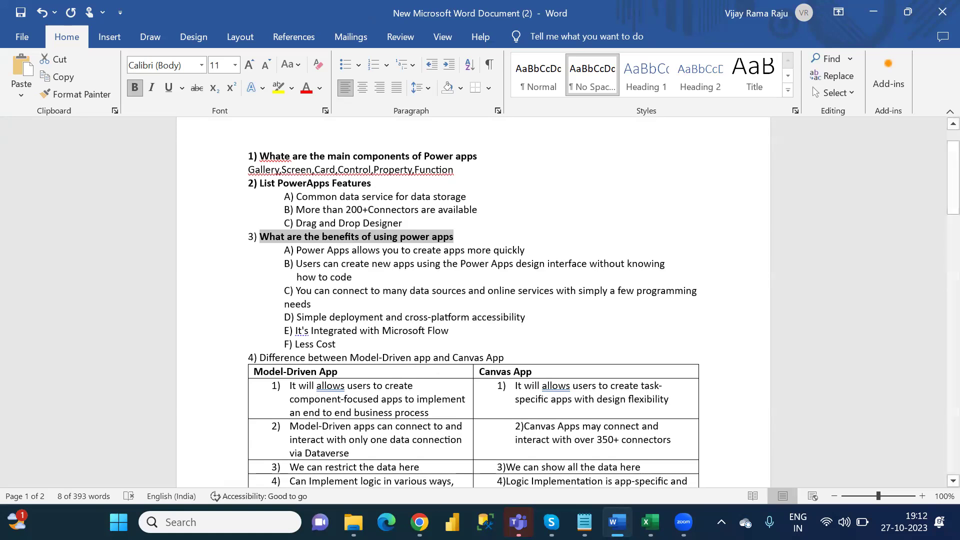
Step: In Chrome, replace the Zoom launch page address with gmail and go to Gmail
click(419, 522)
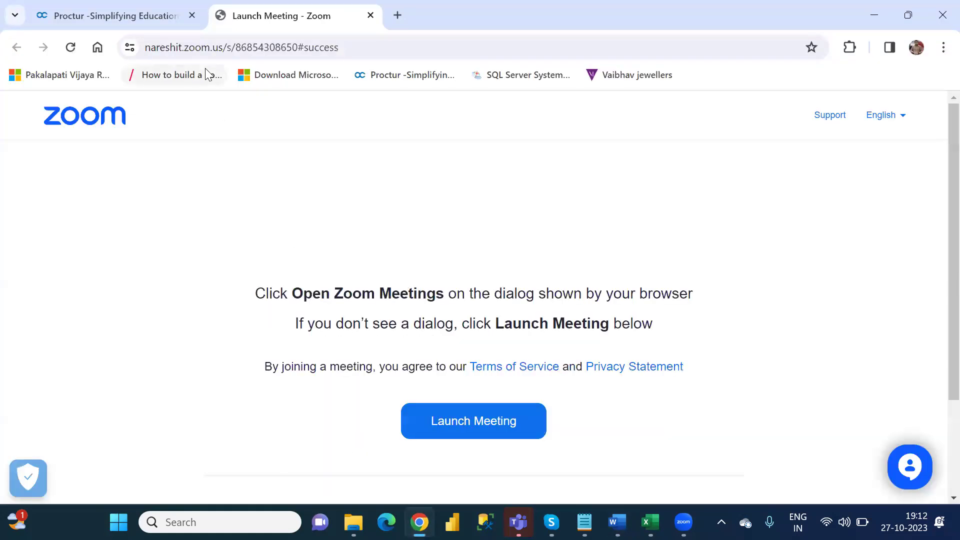
click(342, 50)
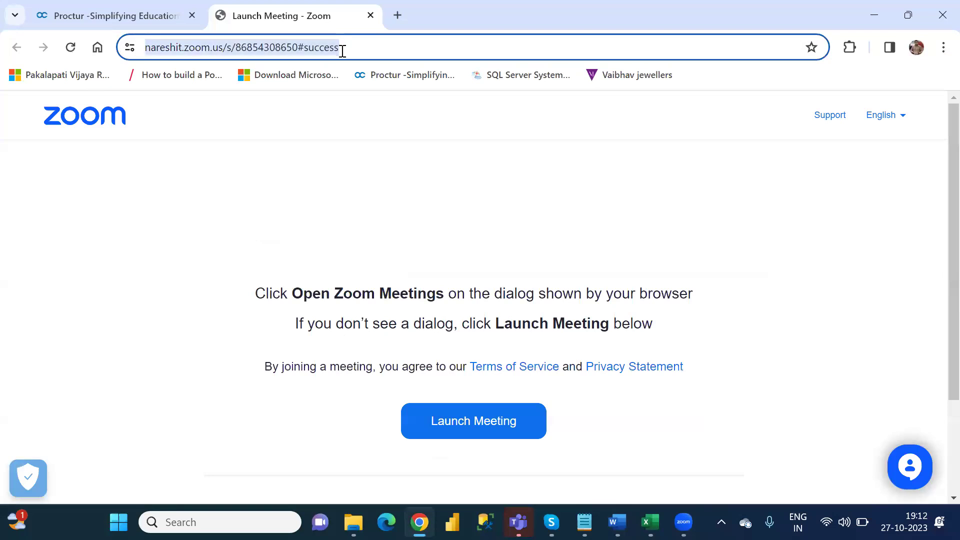
text(gmai)
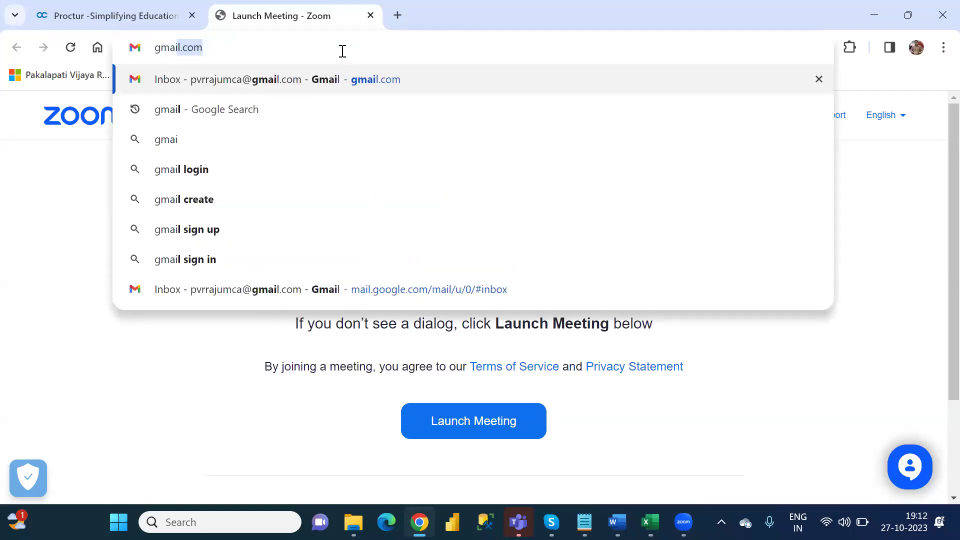
key(Return)
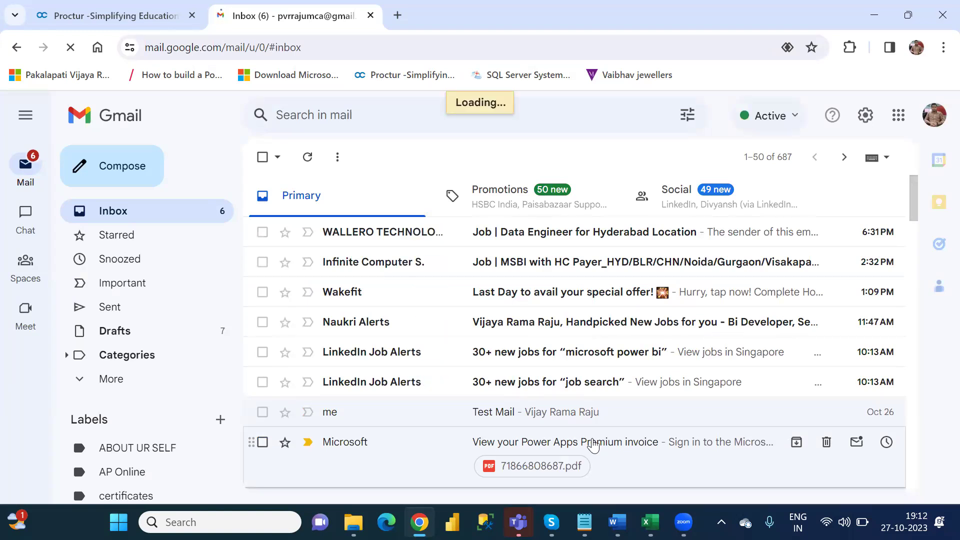
Step: Open the 'View your Power Apps Premium invoice' email and preview its PDF invoice
click(593, 444)
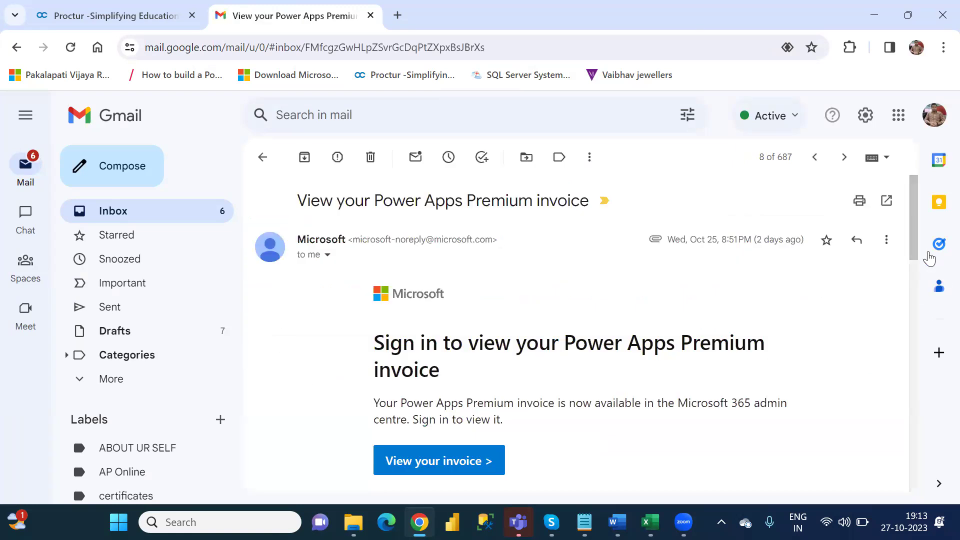
scroll(925, 265, down, 1)
scroll(928, 282, down, 5)
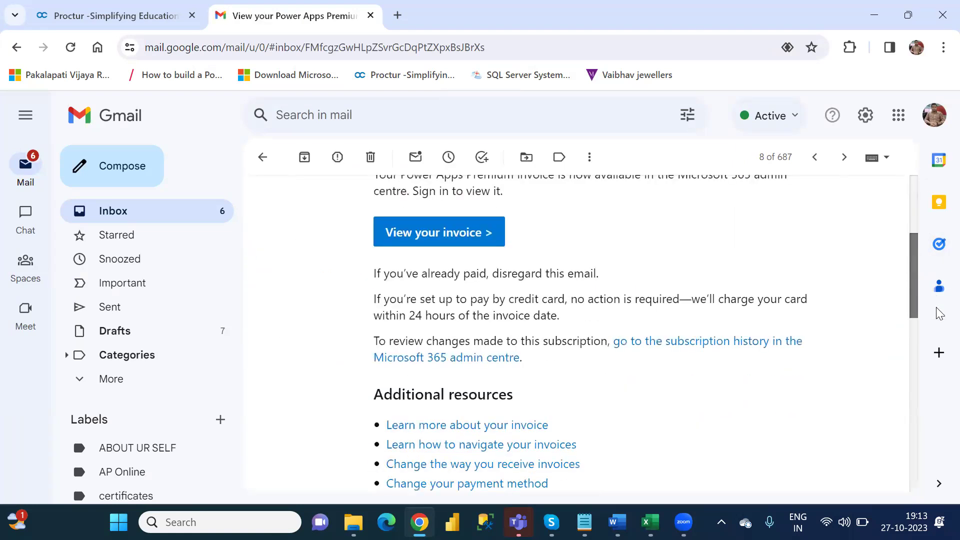
scroll(939, 292, down, 10)
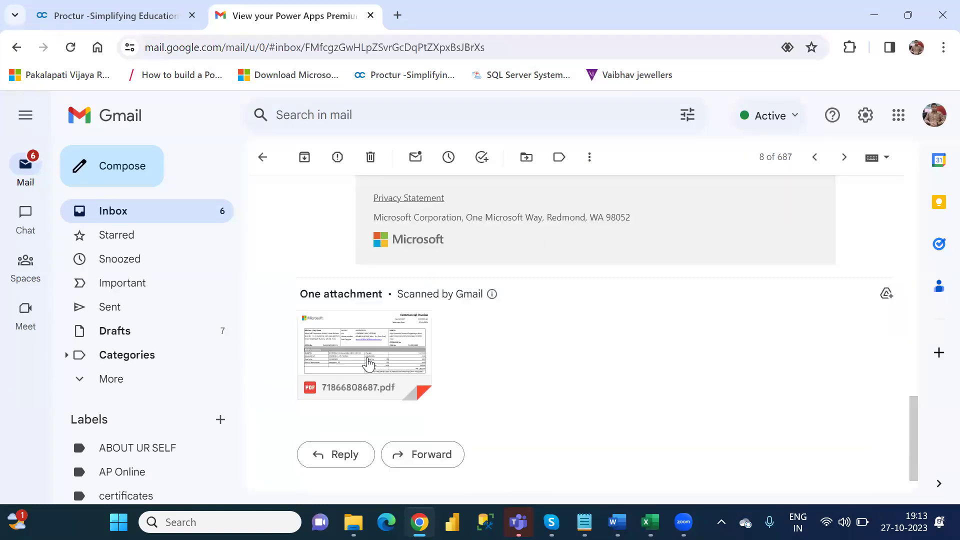
click(356, 353)
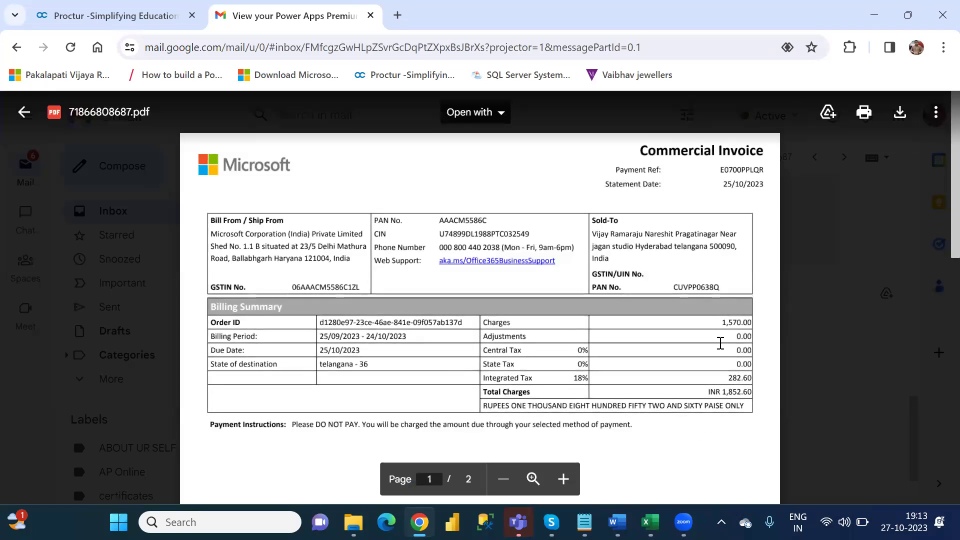
Step: Highlight the 1,570 charges amount on the invoice, close the Gmail tab and return to Word
drag(722, 324, 741, 323)
click(370, 16)
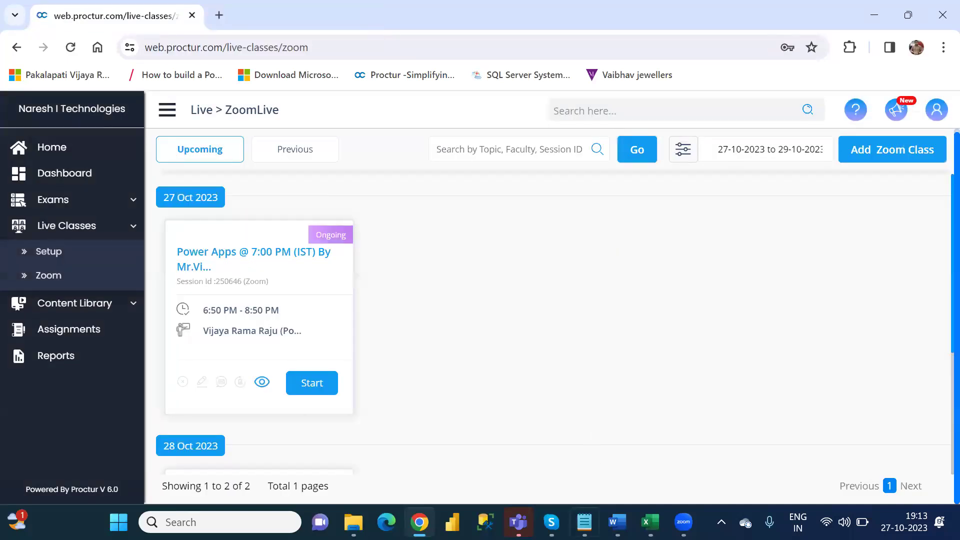
click(617, 522)
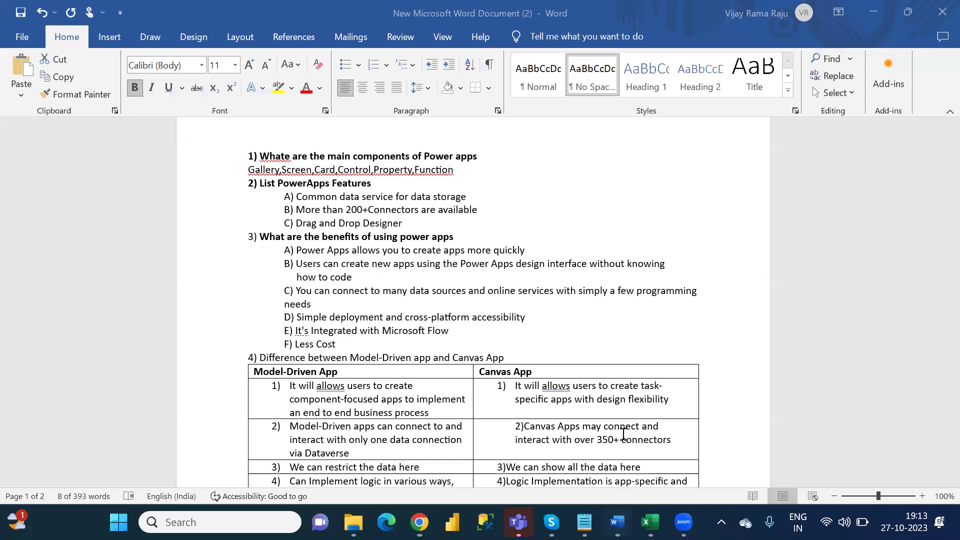
Step: Bold the '4) Difference between Model-Driven app and Canvas App' heading
click(523, 317)
key(Down)
key(Down)
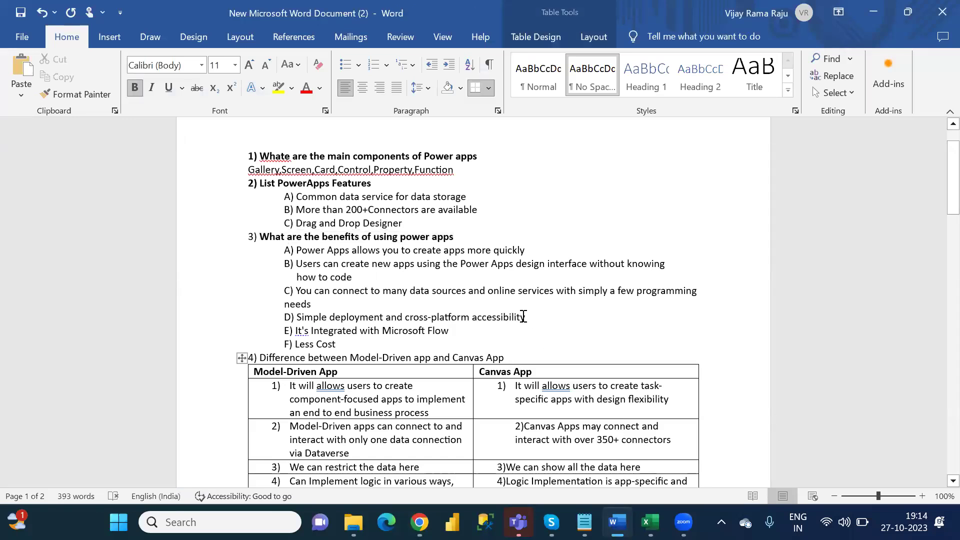
drag(504, 357, 262, 359)
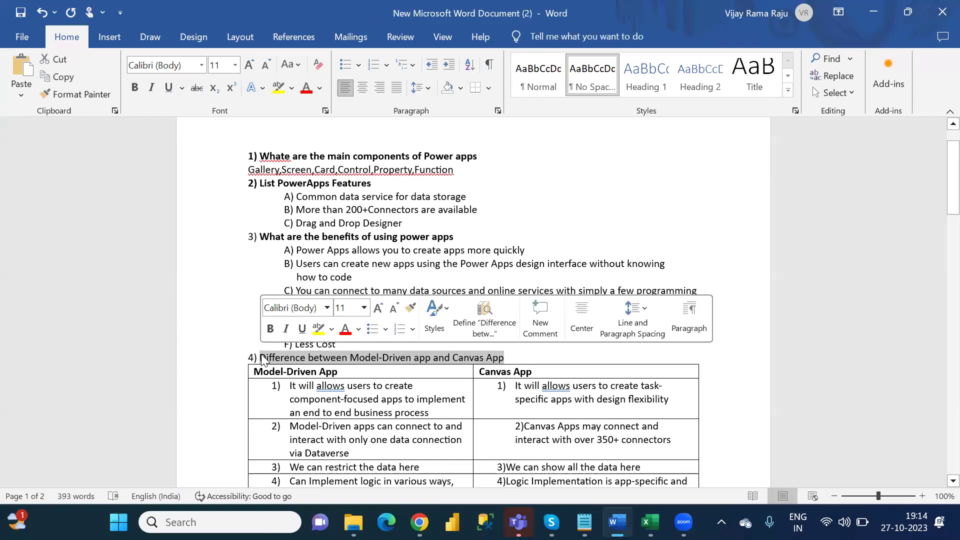
key(ctrl+b)
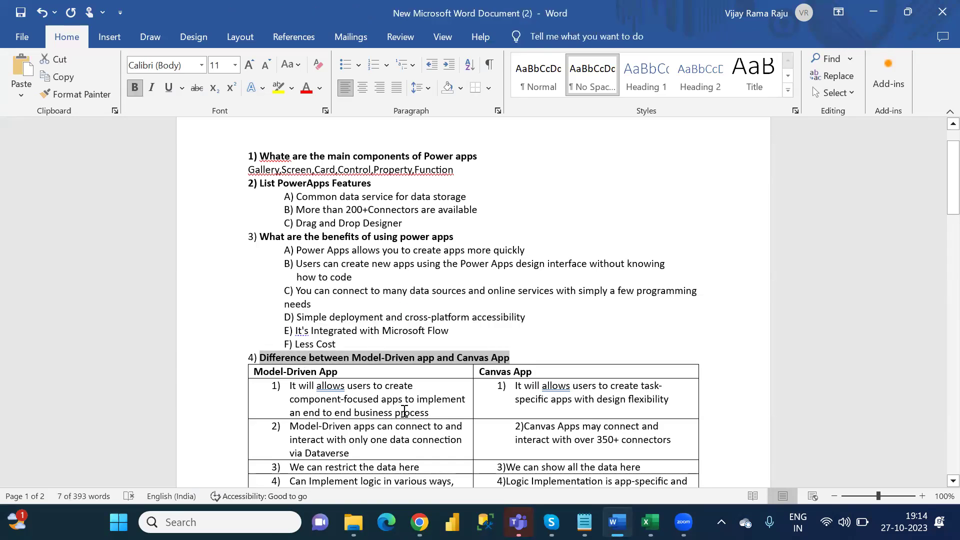
click(413, 405)
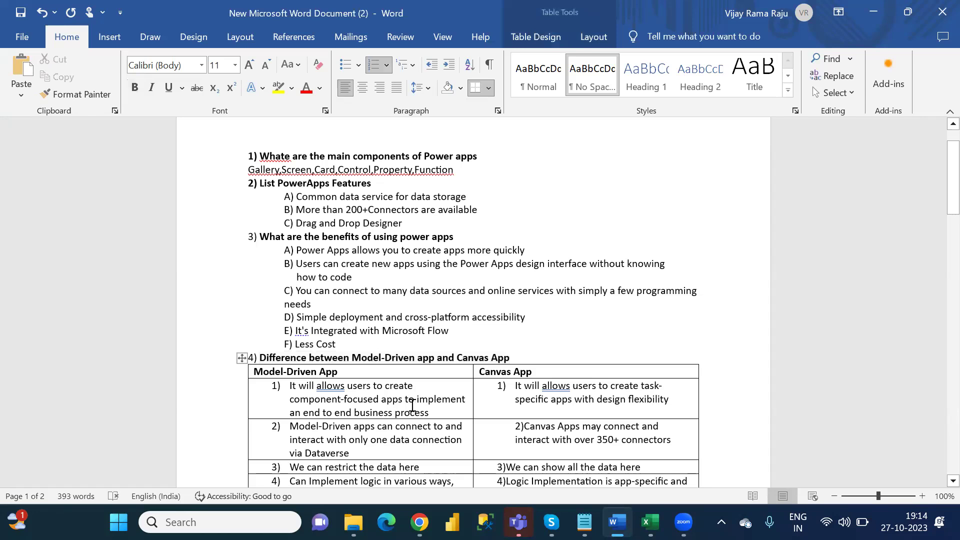
scroll(413, 404, down, 3)
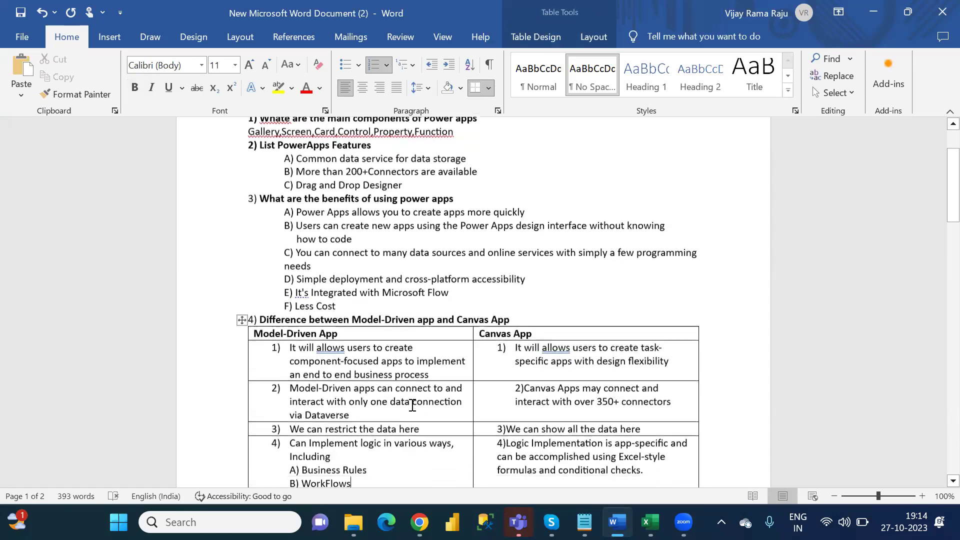
key(Down)
key(Down)
key(Down)
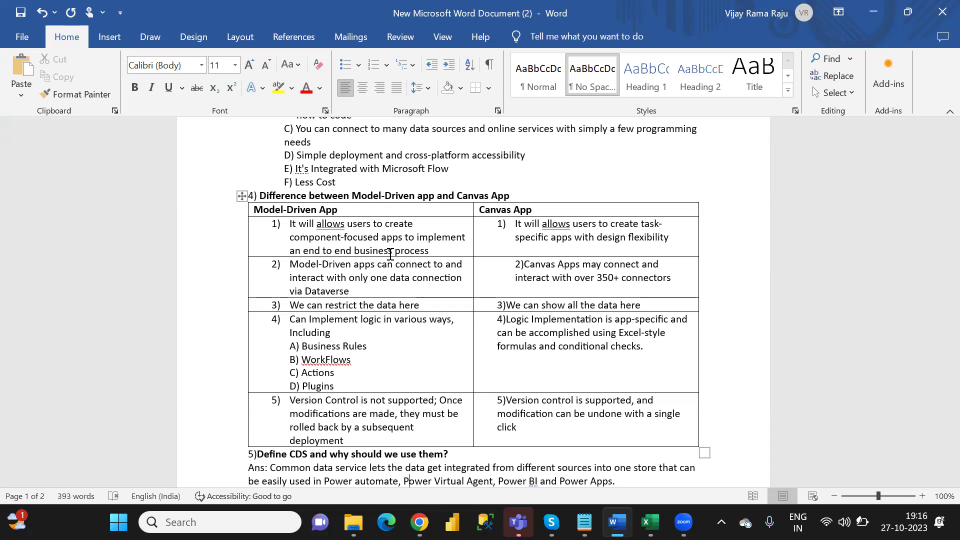
click(342, 277)
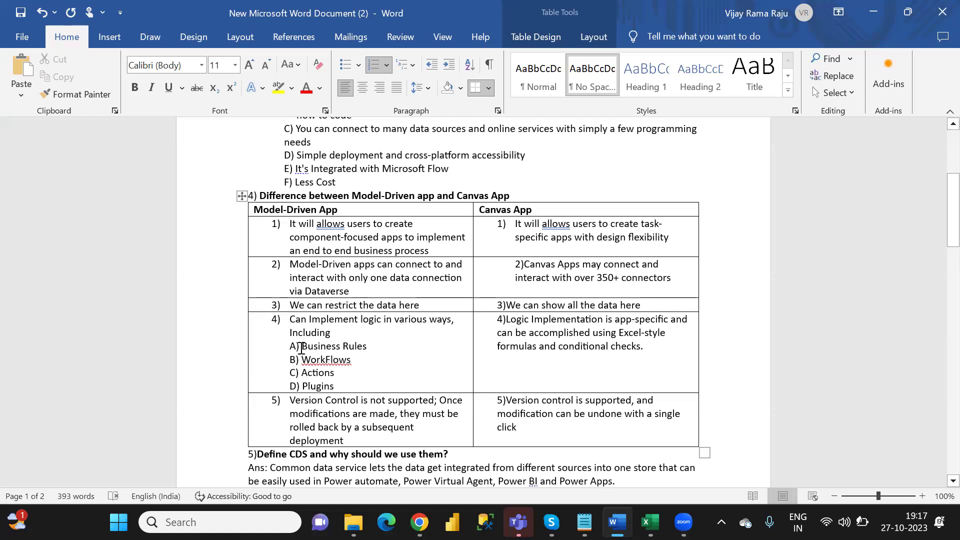
Step: Review the table's Business Rules–Plugins and version control rows, then move down to questions 5–8
drag(301, 347, 336, 384)
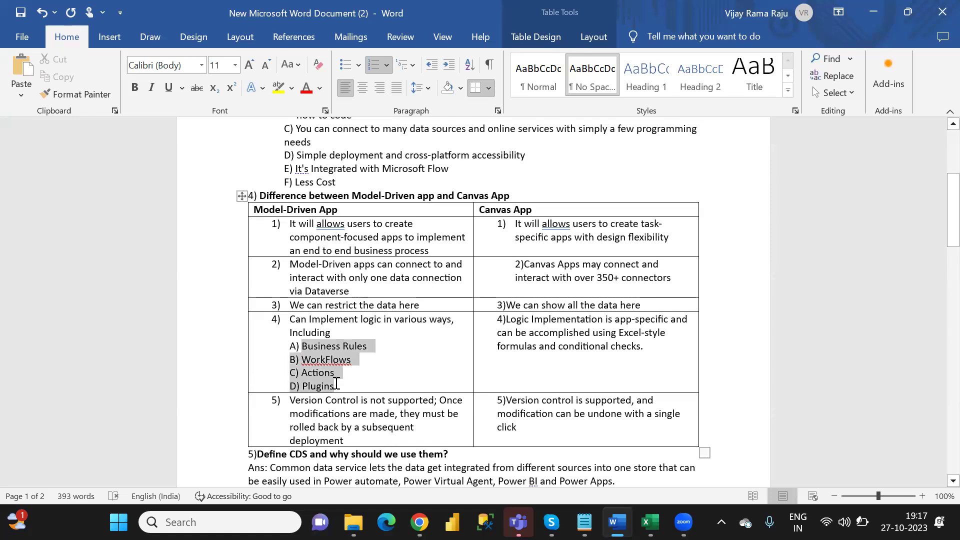
click(386, 387)
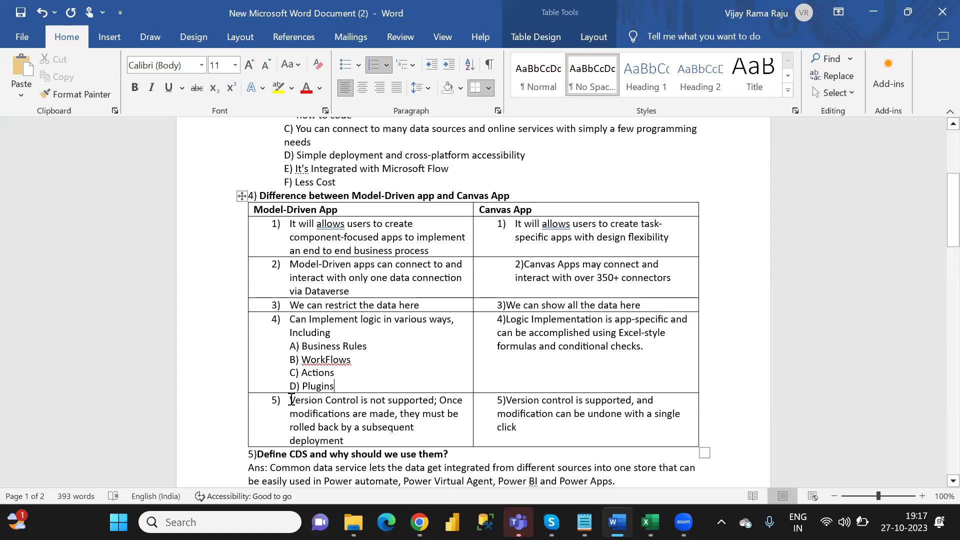
drag(291, 400, 372, 436)
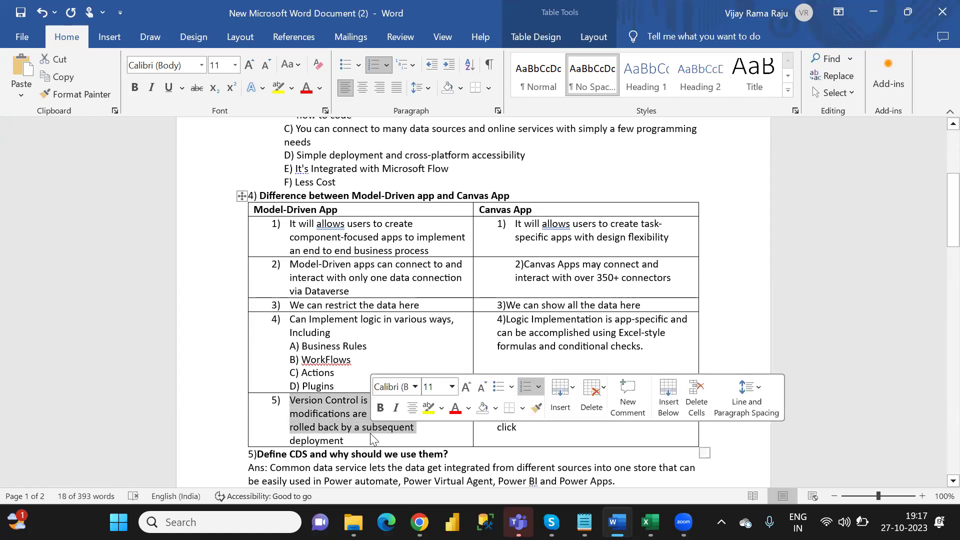
click(384, 347)
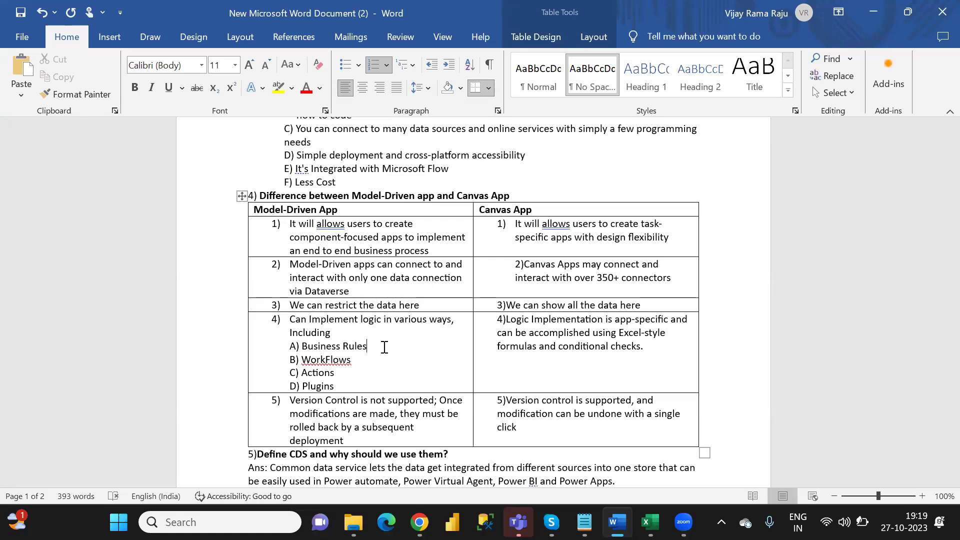
key(Down)
key(Down)
key(Down)
key(Down)
key(Down)
key(Down)
key(Down)
key(Down)
key(Down)
key(Down)
key(Down)
key(Down)
key(Down)
key(Down)
key(Down)
key(Down)
key(Down)
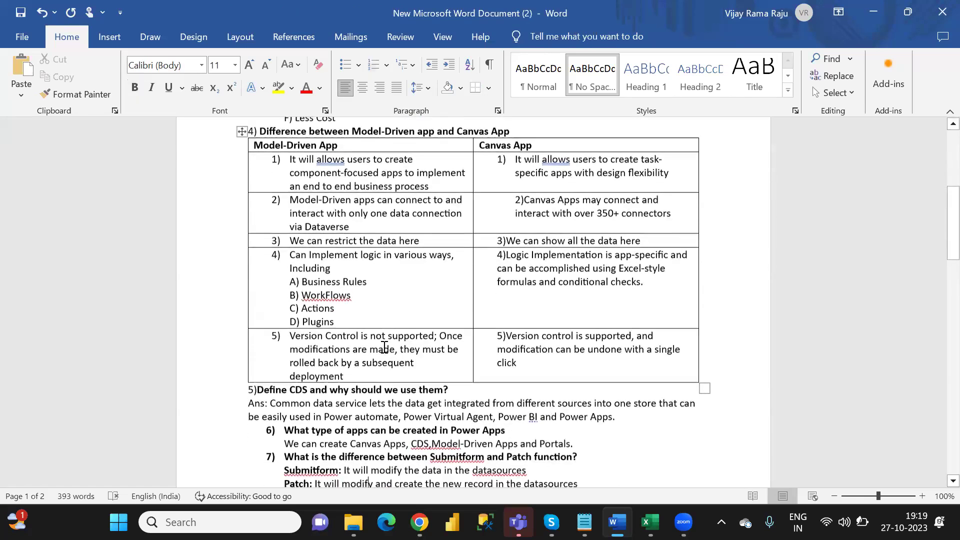
key(Down)
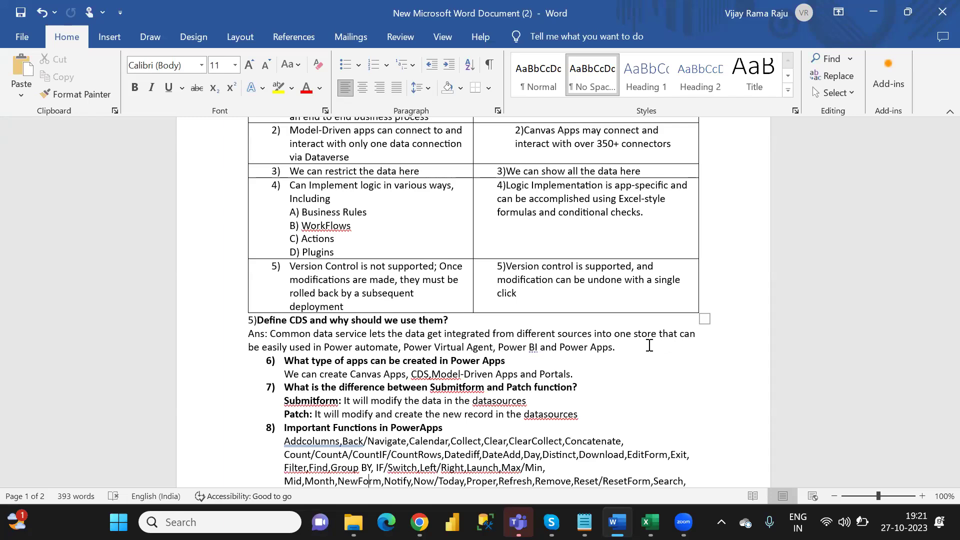
Step: Put the cursor in the question 6 heading, then bring Power BI Desktop to the front
click(462, 367)
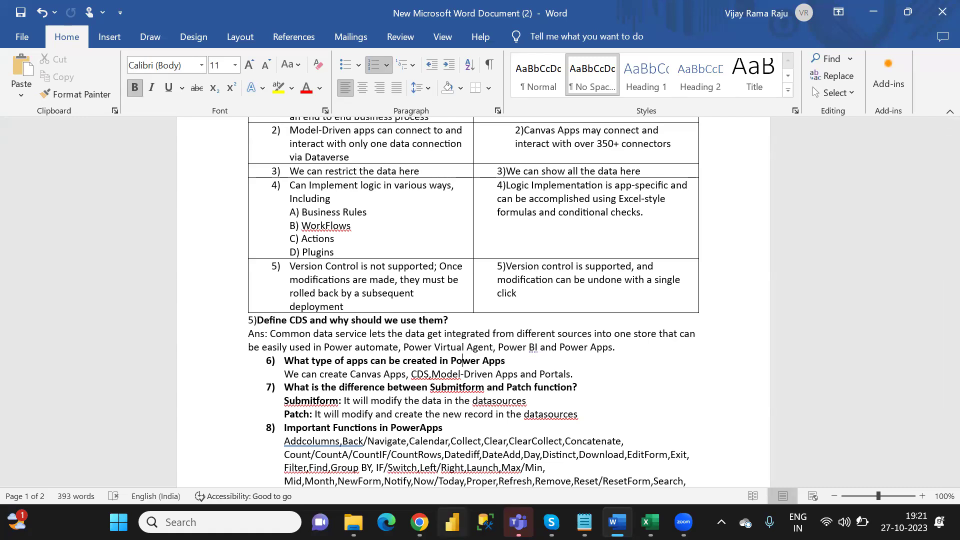
click(452, 522)
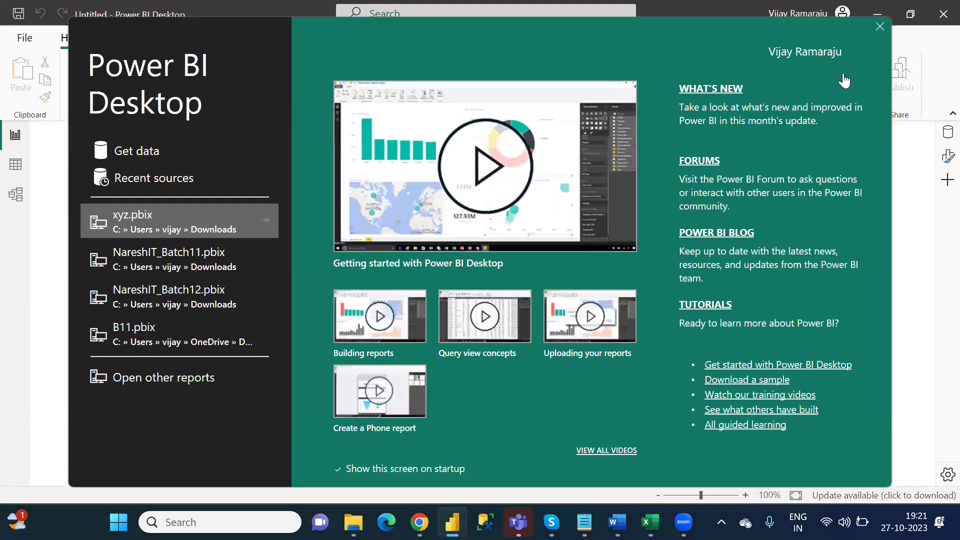
Step: Close the Power BI welcome screen and begin a Dataverse connection from the Home ribbon
click(880, 27)
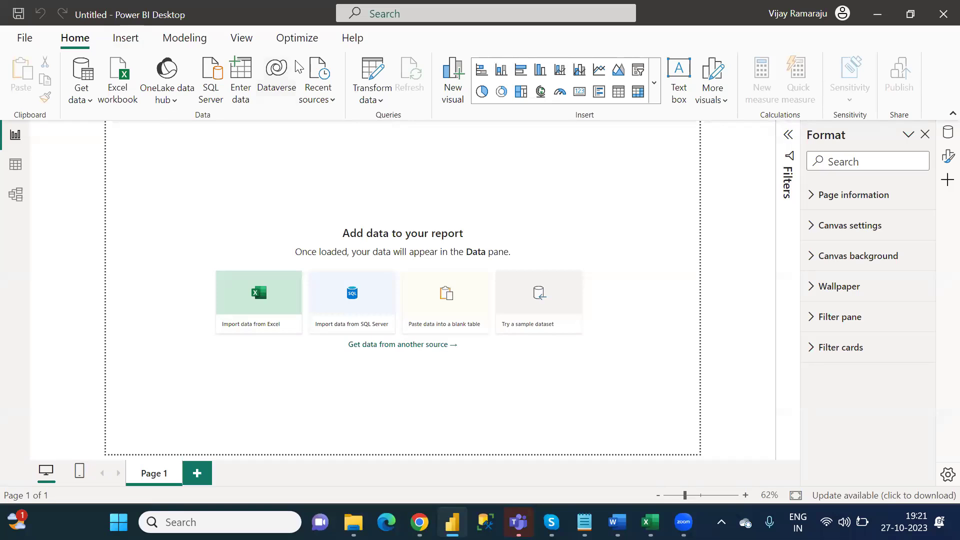
click(274, 95)
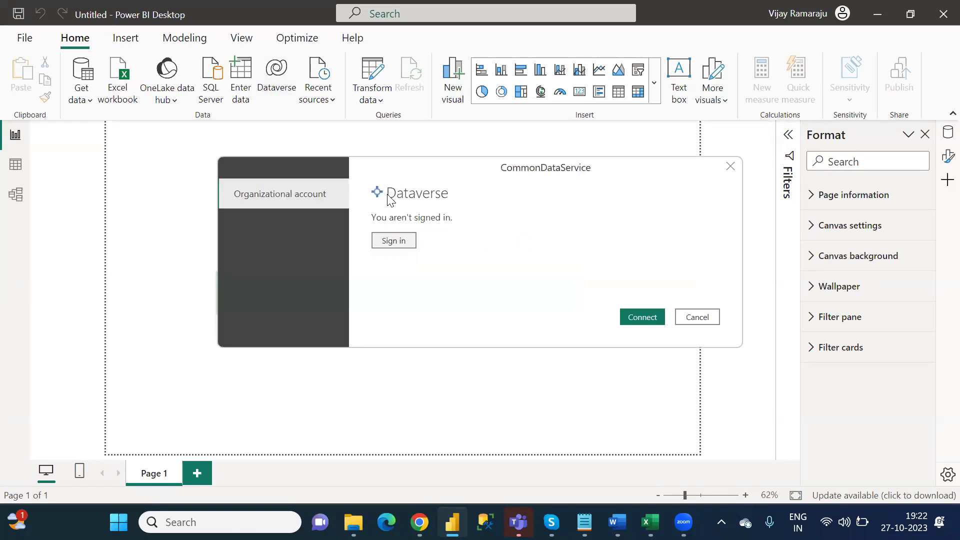
Step: Sign in to Dataverse with the first work account and try connecting to the default environment
click(398, 243)
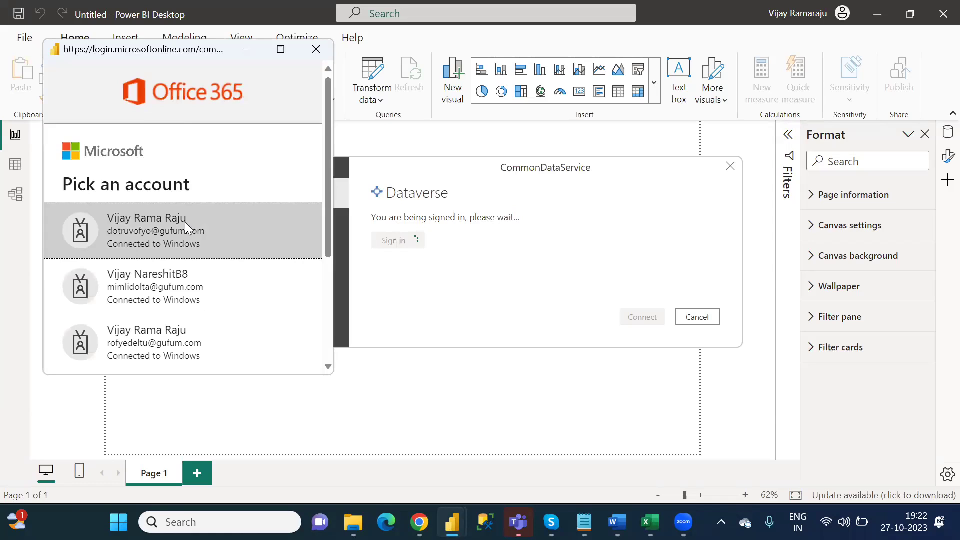
click(187, 227)
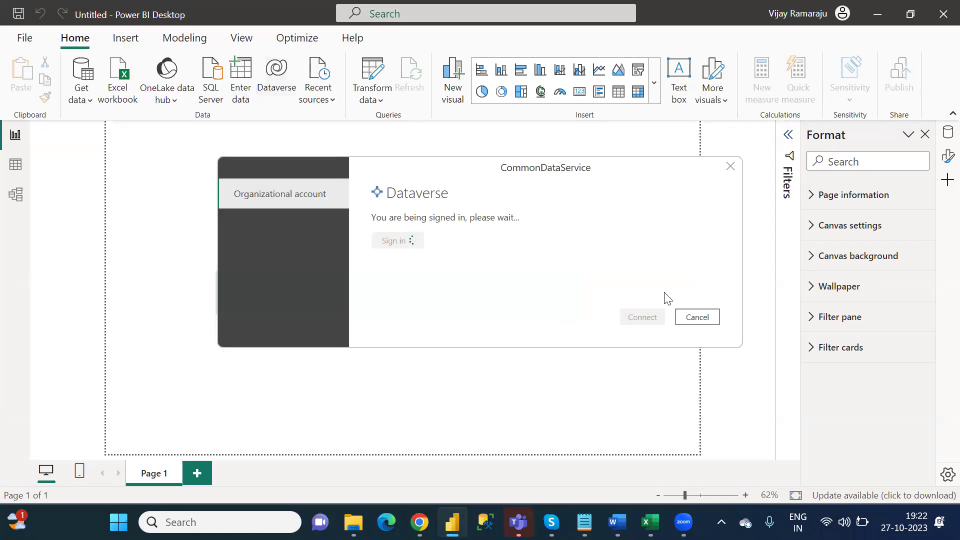
click(643, 319)
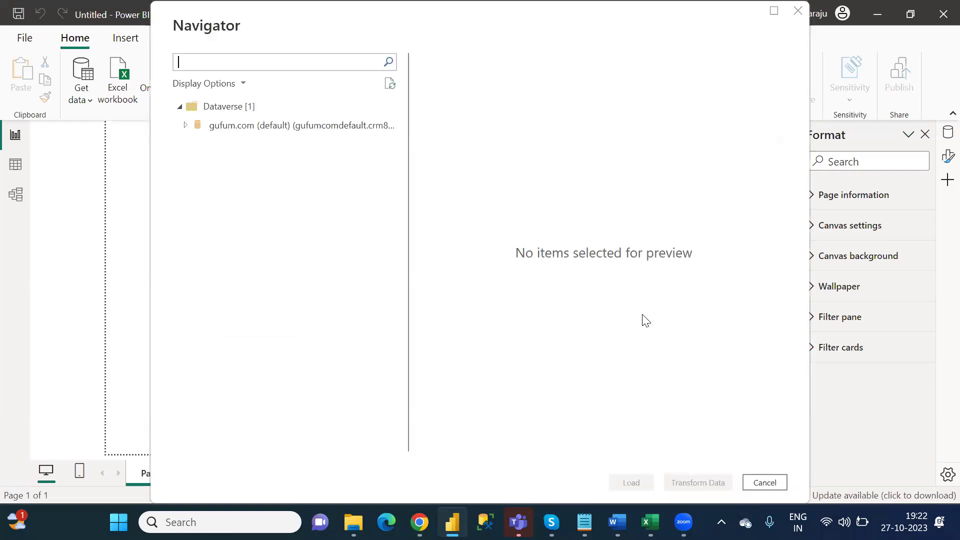
click(186, 126)
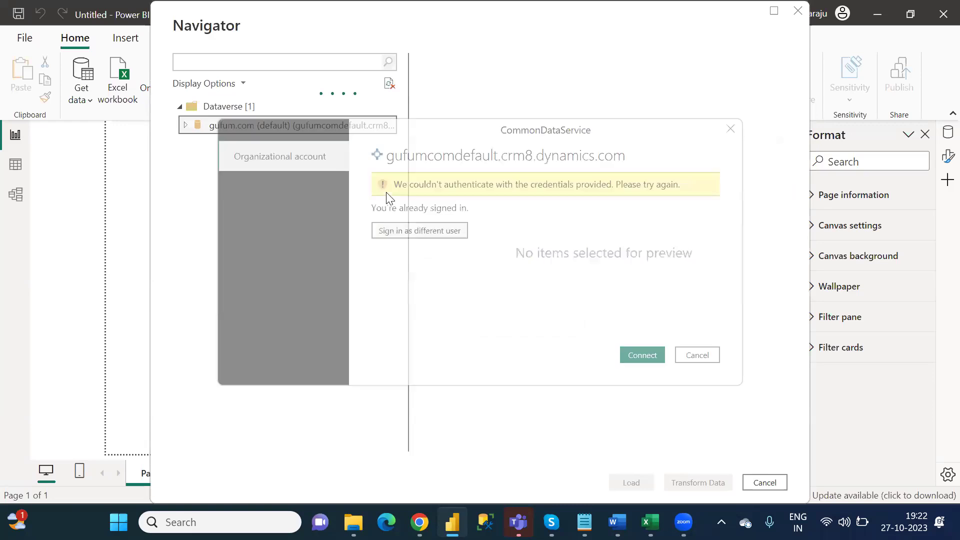
click(644, 352)
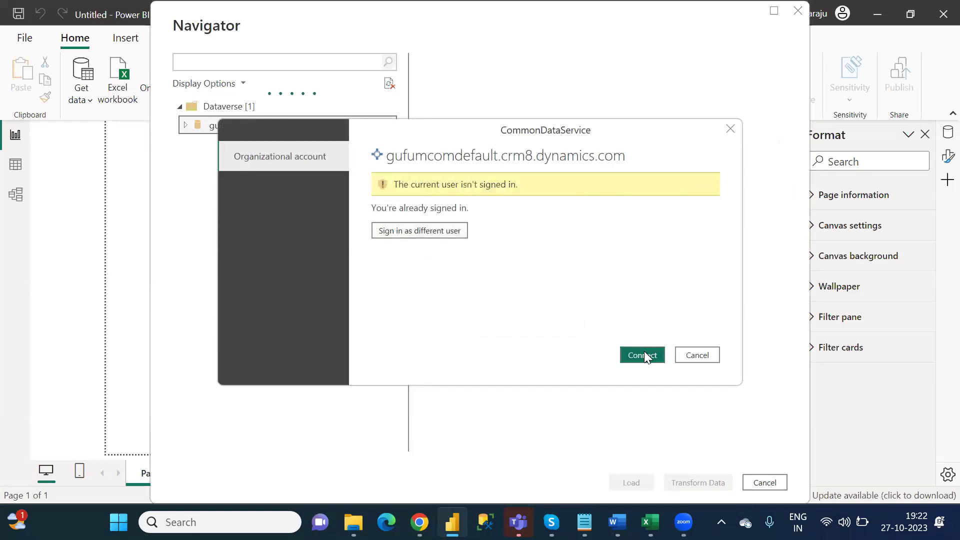
Step: Cancel the failed credentials prompt and the Navigator, then start a fresh Dataverse connection
click(701, 356)
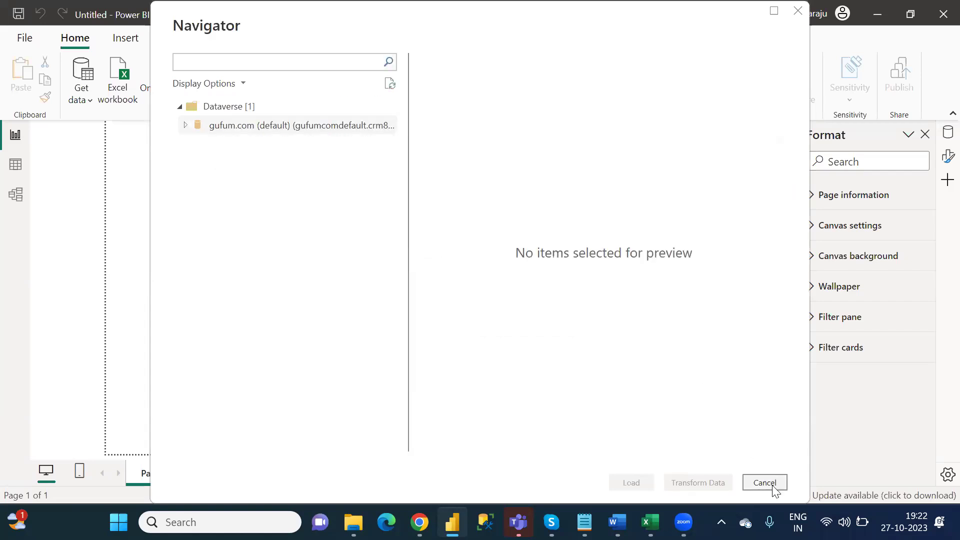
click(773, 486)
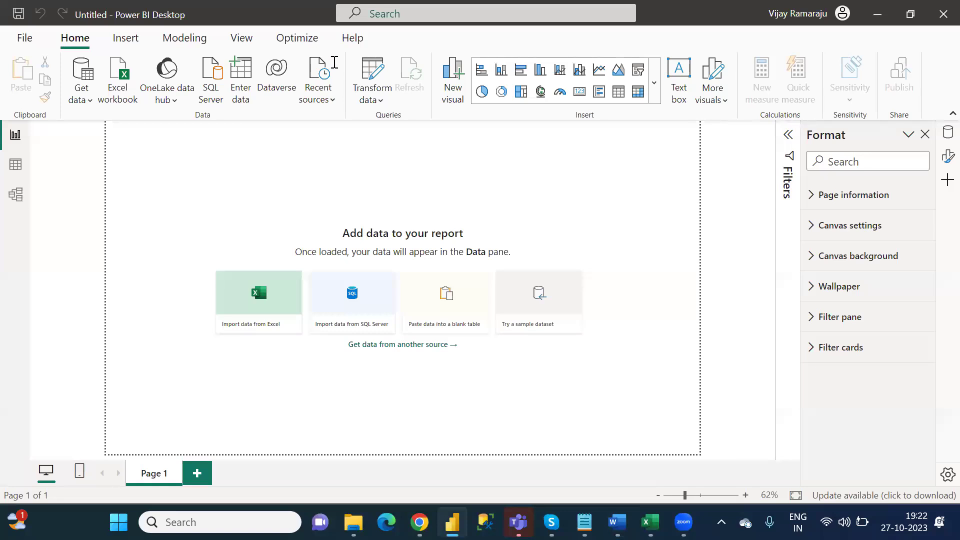
click(277, 68)
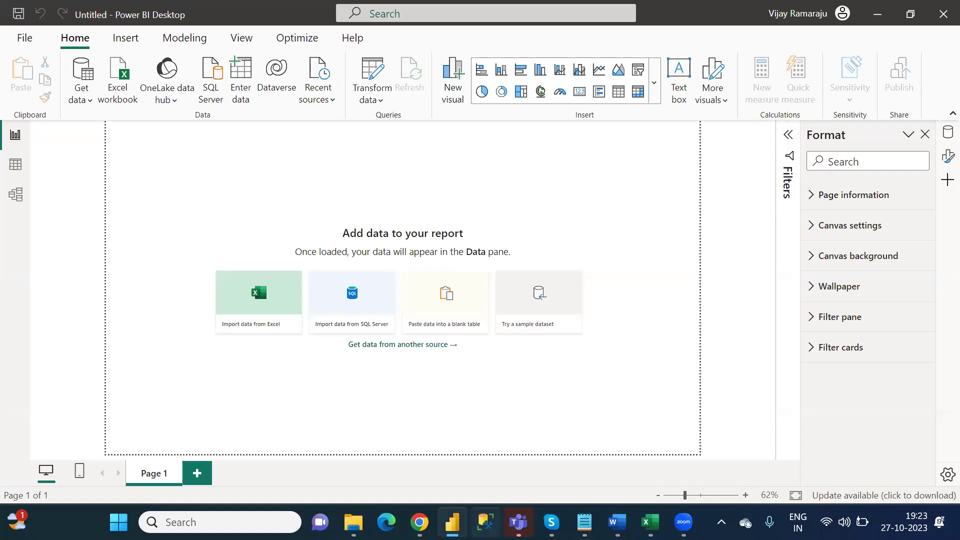
Step: Open Sticky Notes through Windows search and bring the saved credentials note forward
key(super)
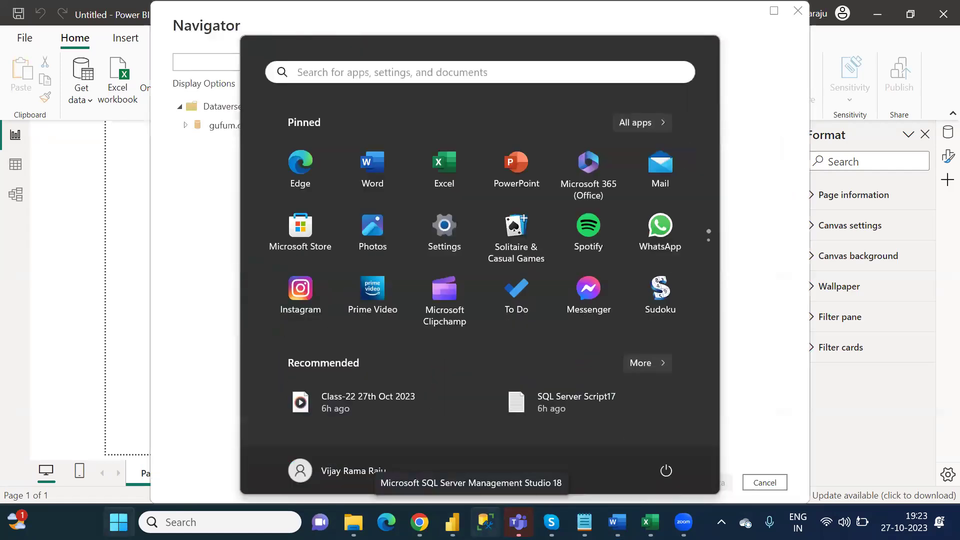
text(stick)
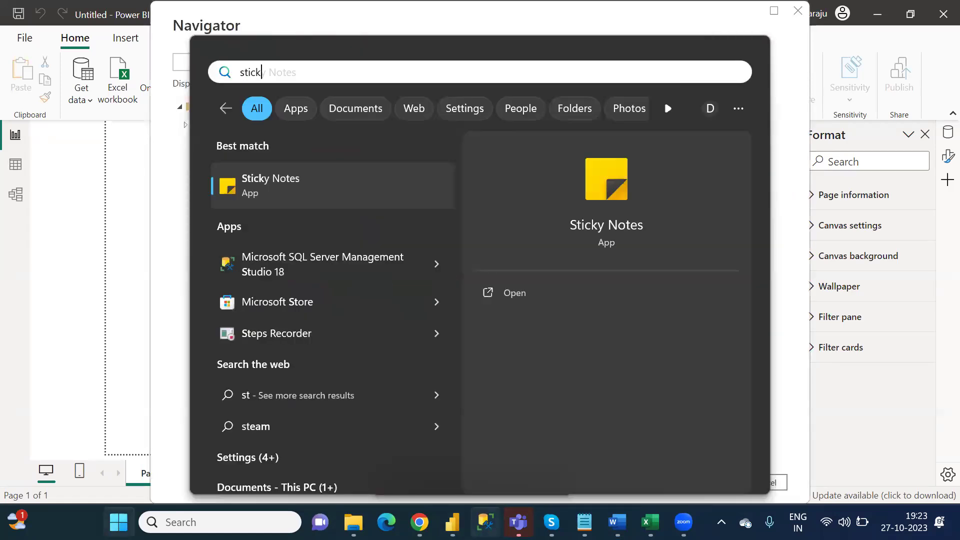
click(324, 189)
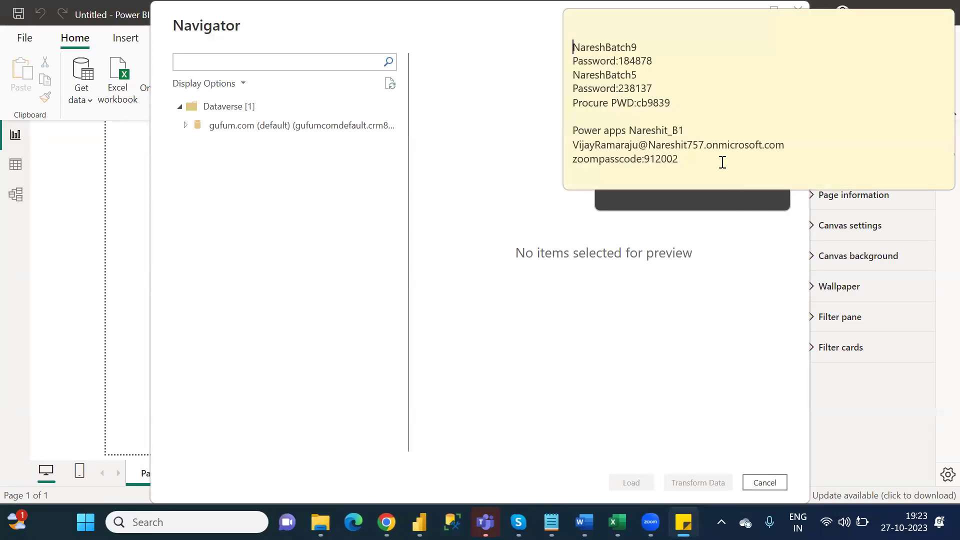
click(630, 146)
Step: Select the account e-mail line in the note, then cancel the Power BI Navigator
drag(791, 144, 577, 145)
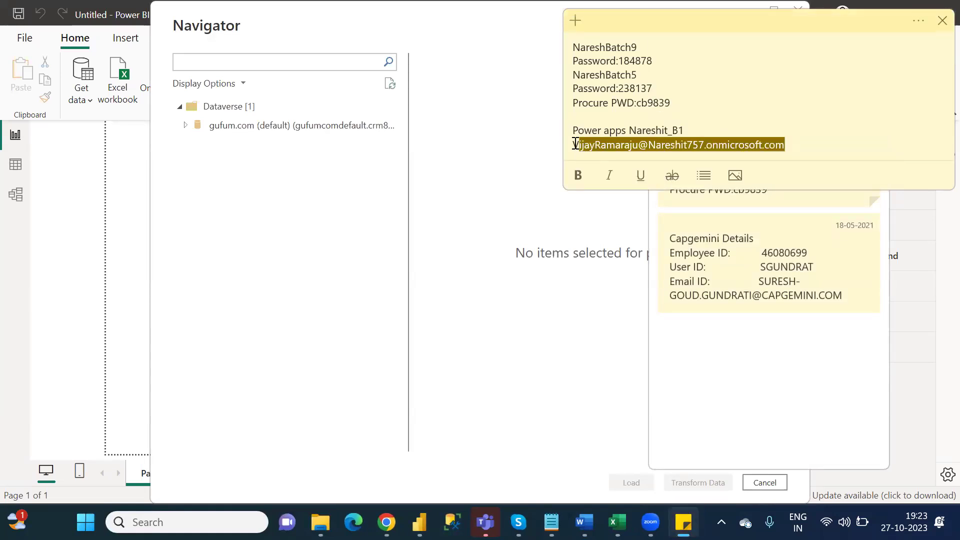
key(BackSpace)
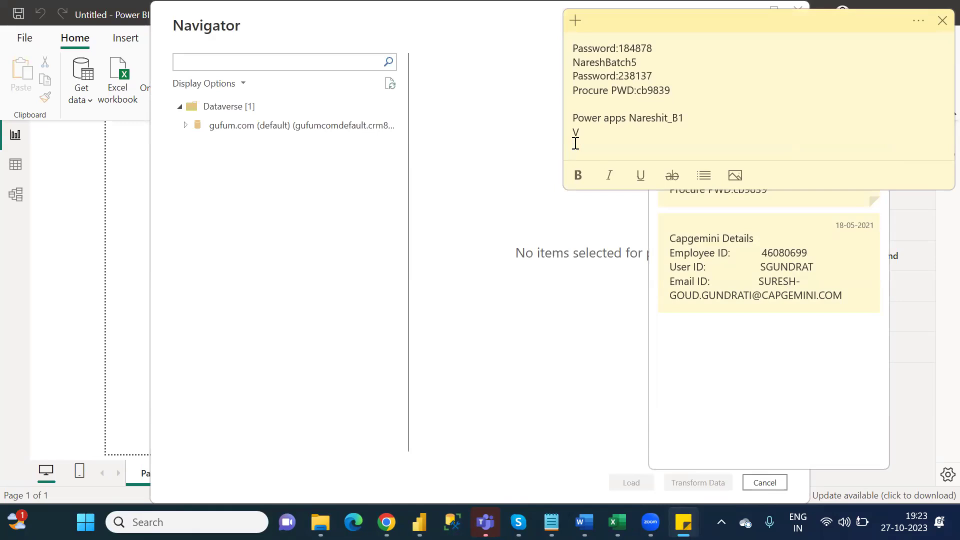
key(Return)
key(BackSpace)
key(BackSpace)
key(ctrl+v)
drag(789, 147, 573, 144)
key(ctrl+c)
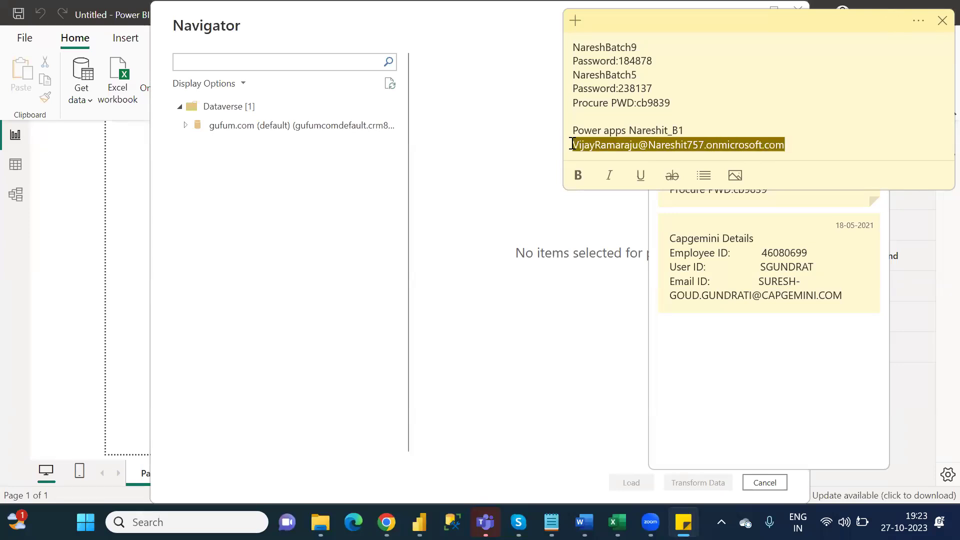
click(764, 483)
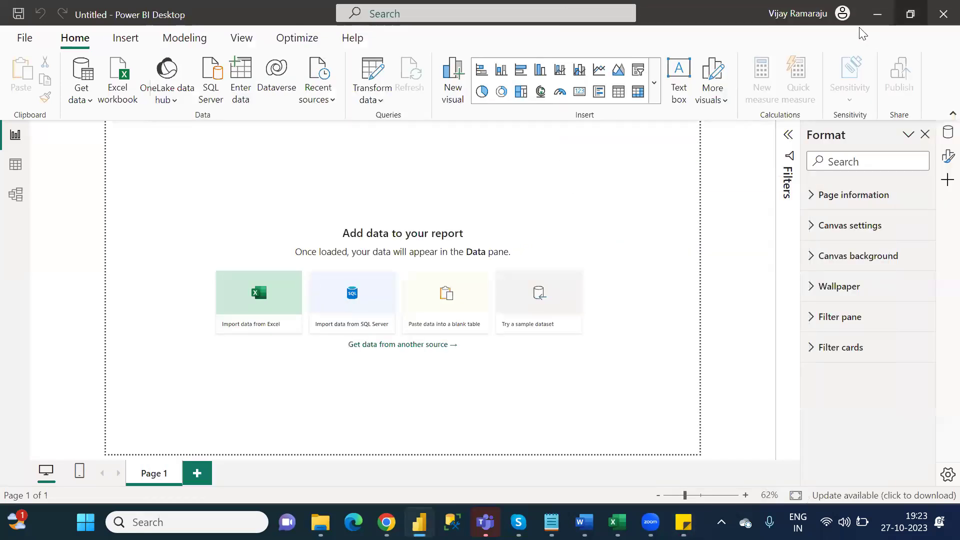
Step: Check the signed-in account, then reconnect to Dataverse and expand the default environment
click(820, 11)
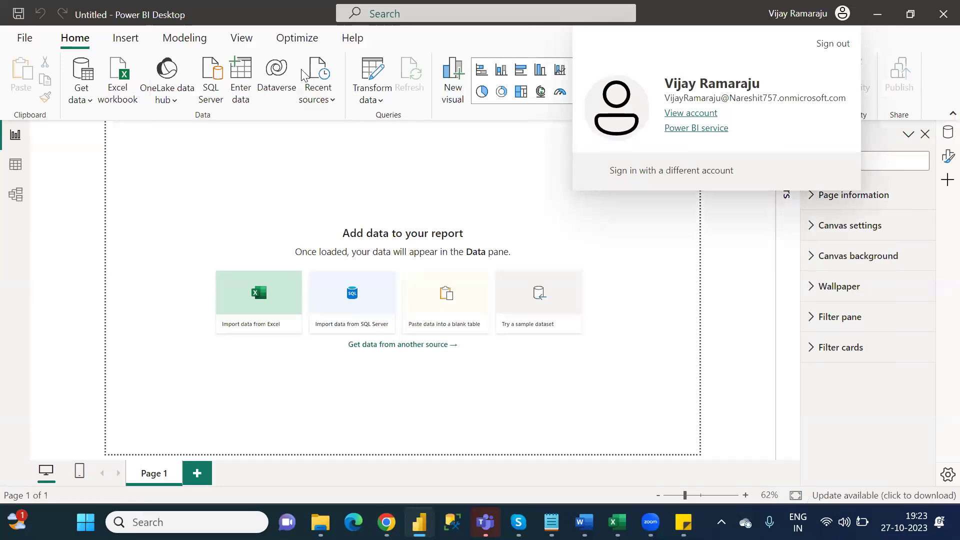
click(283, 70)
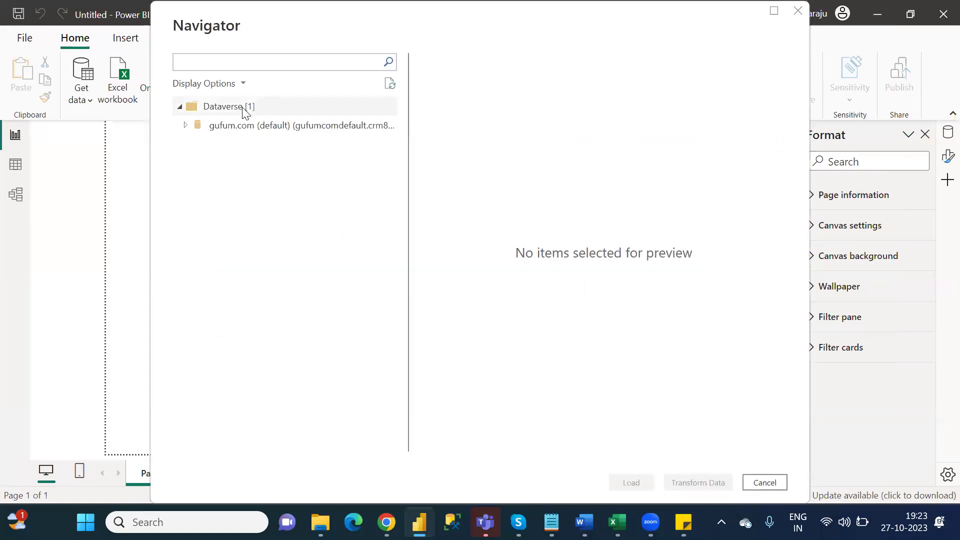
click(184, 128)
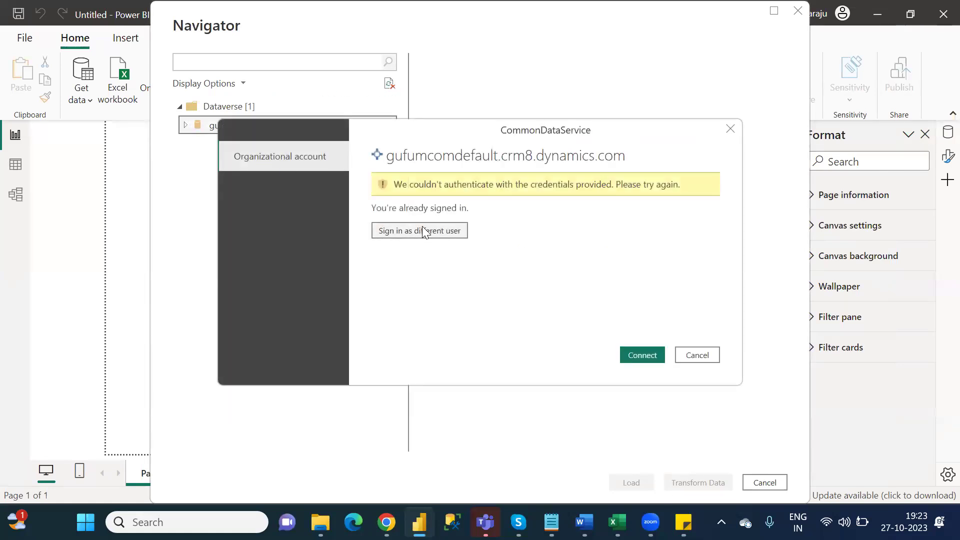
Step: Sign in as another user with the pasted e-mail and password, retry Connect, then dismiss the failure
click(422, 230)
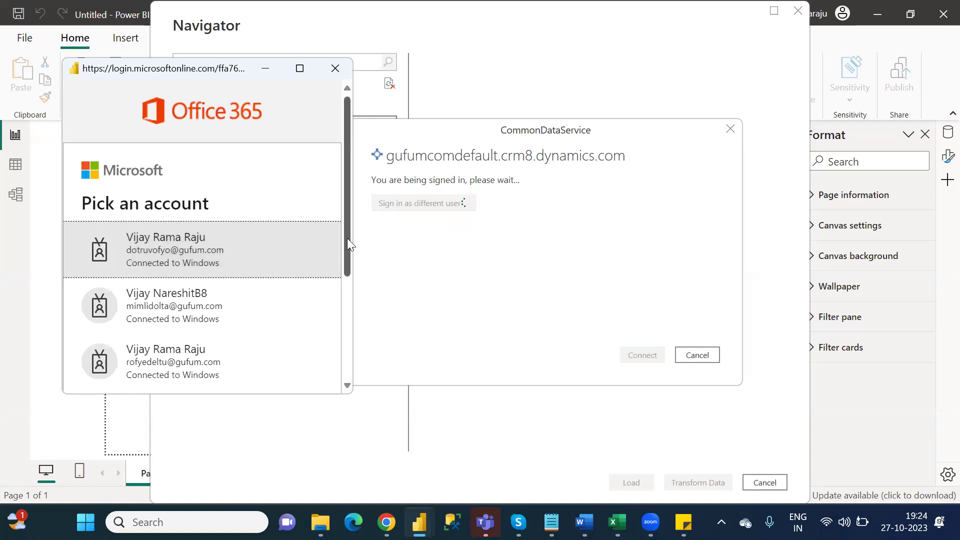
scroll(353, 275, down, 4)
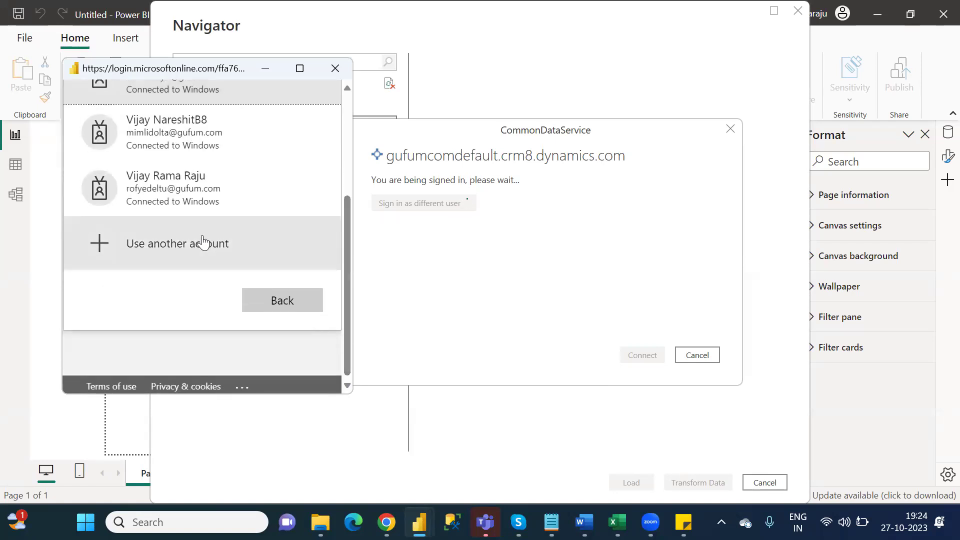
click(203, 242)
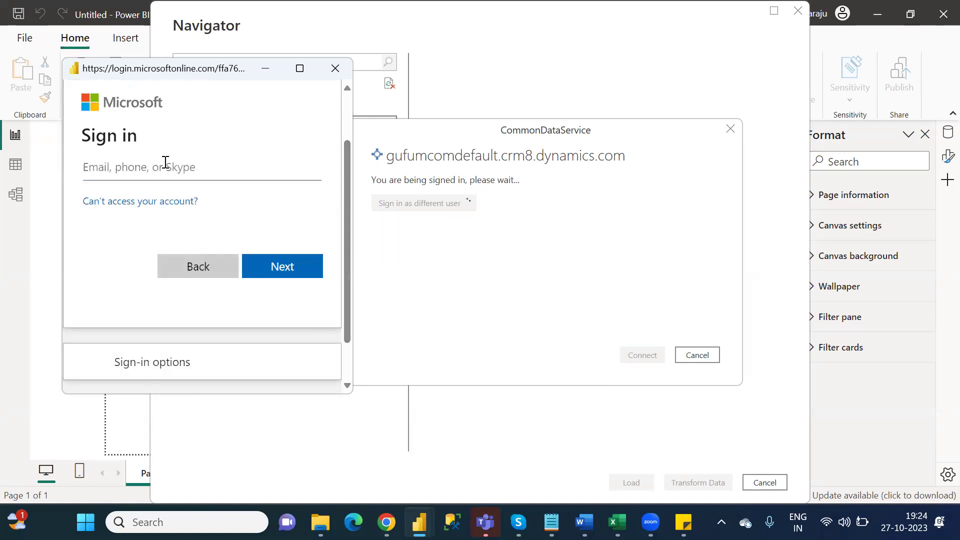
key(ctrl+v)
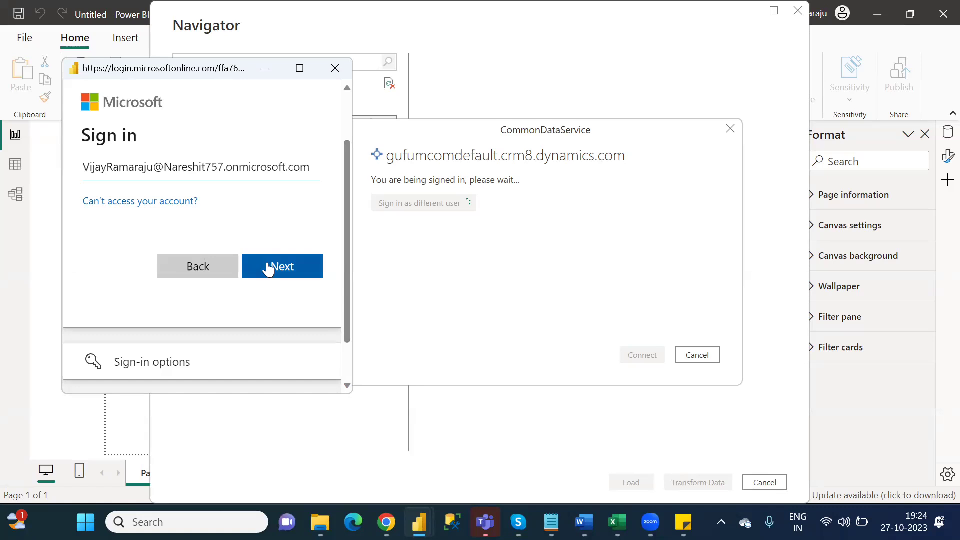
click(294, 267)
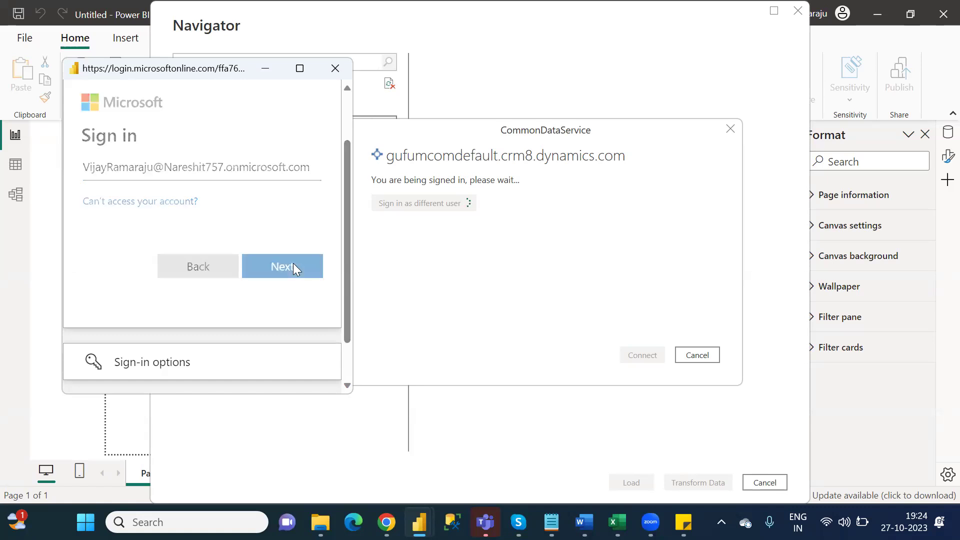
text(************)
click(294, 268)
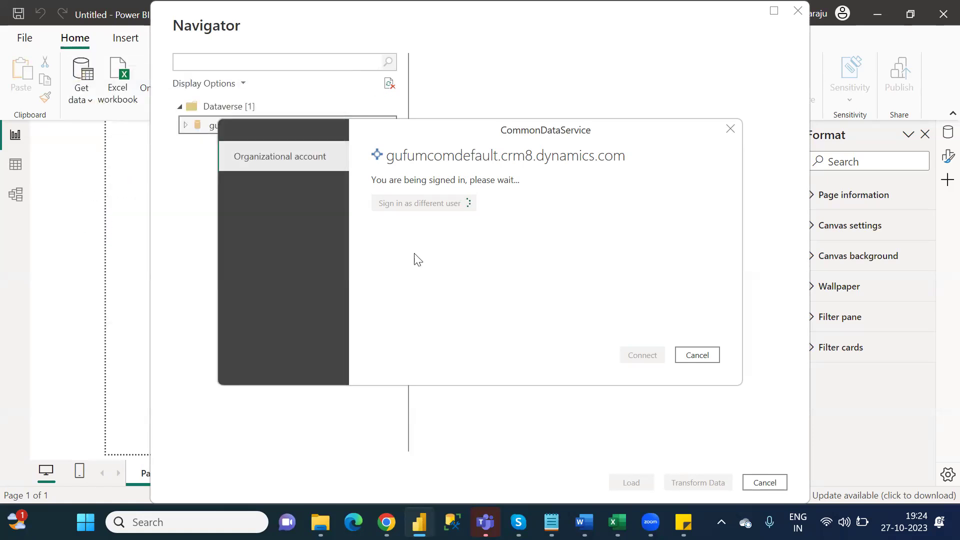
click(644, 355)
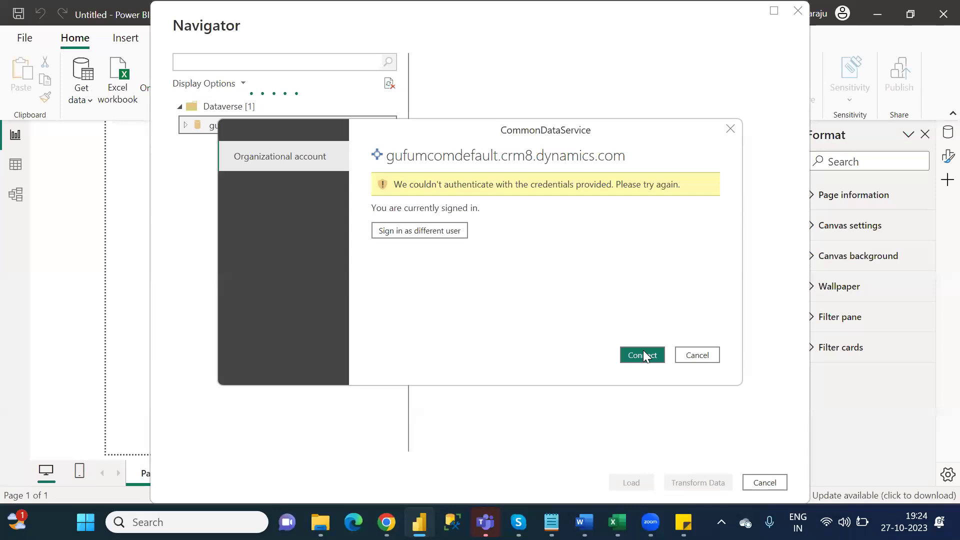
click(702, 358)
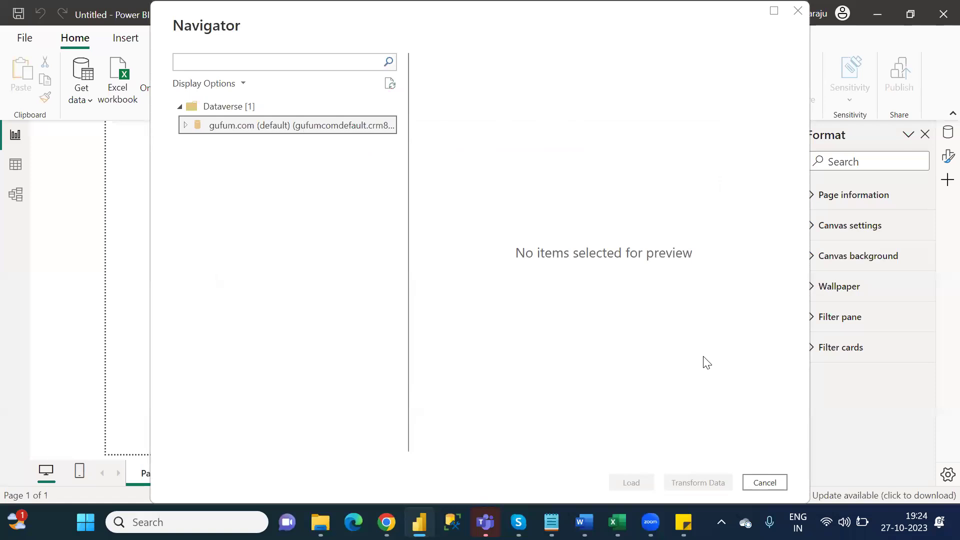
Step: Cancel the Dataverse Navigator without loading any data and exit Power BI Desktop
click(768, 482)
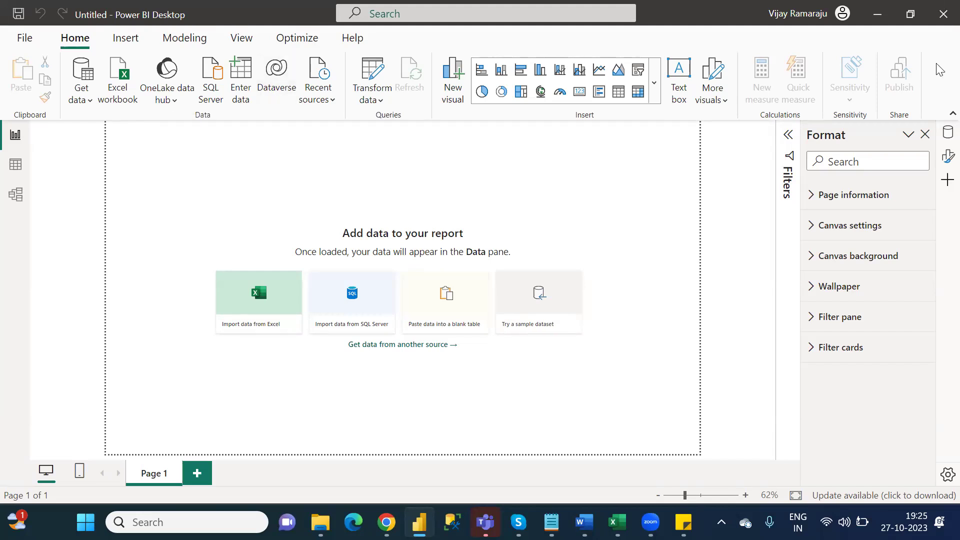
click(939, 20)
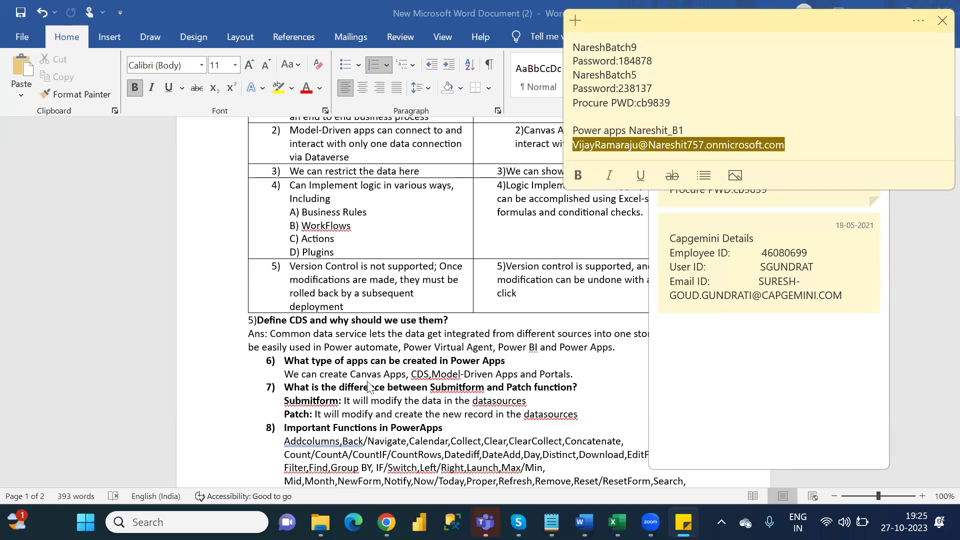
Step: Back in Word, select item 8's PowerApps function list paragraph
key(alt+Tab)
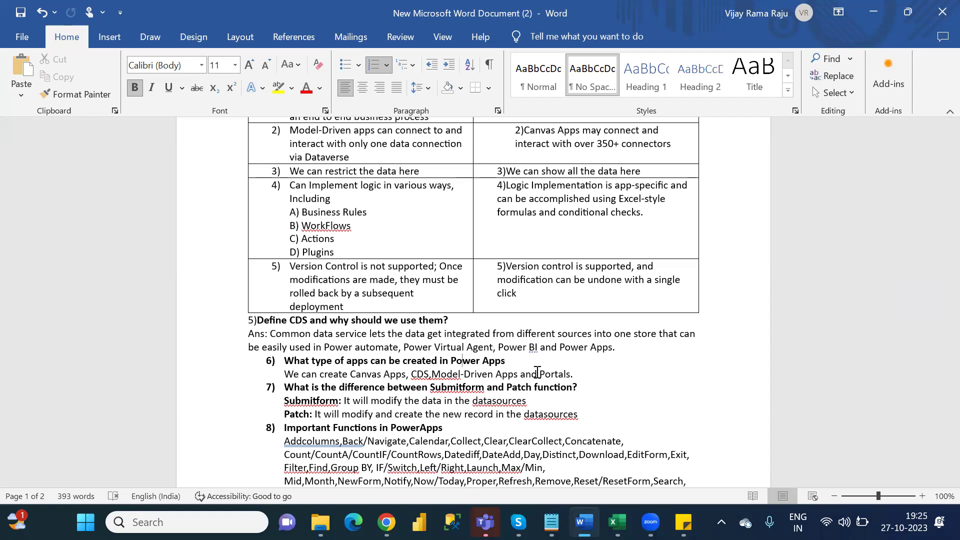
click(572, 406)
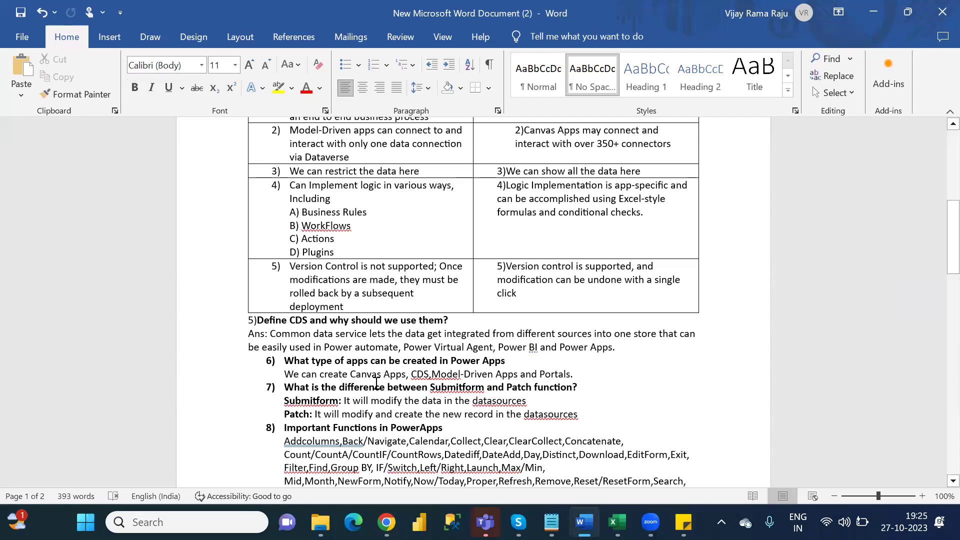
key(Down)
key(Down)
key(Down)
key(Down)
key(Down)
key(Down)
key(Down)
key(Down)
key(Down)
key(Down)
key(Down)
key(Down)
key(Down)
key(Down)
key(Down)
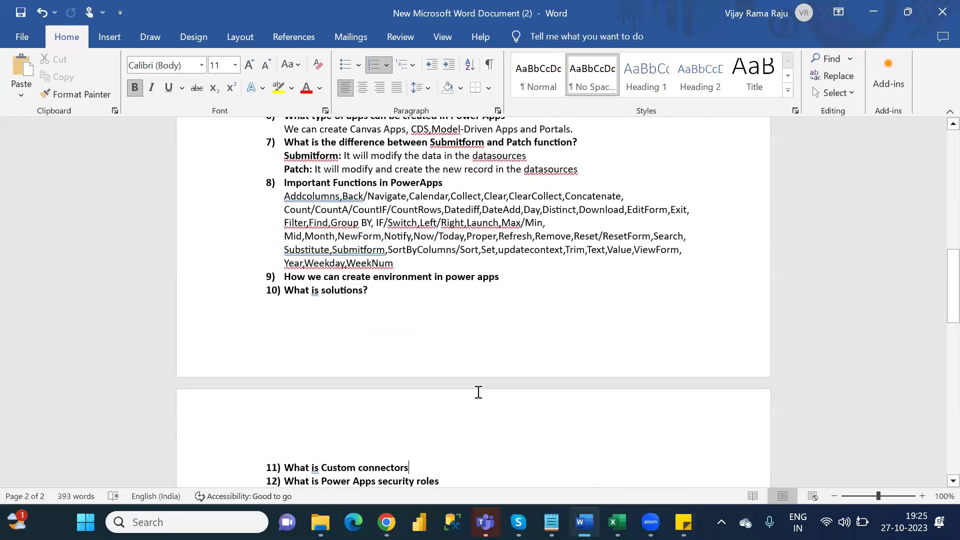
key(Up)
key(Up)
key(Up)
key(Up)
key(End)
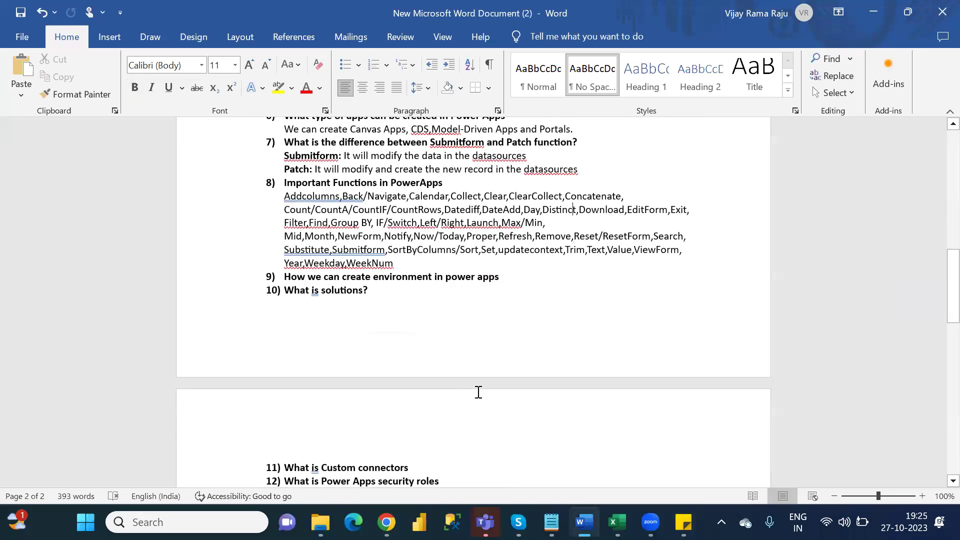
click(403, 265)
drag(394, 263, 284, 196)
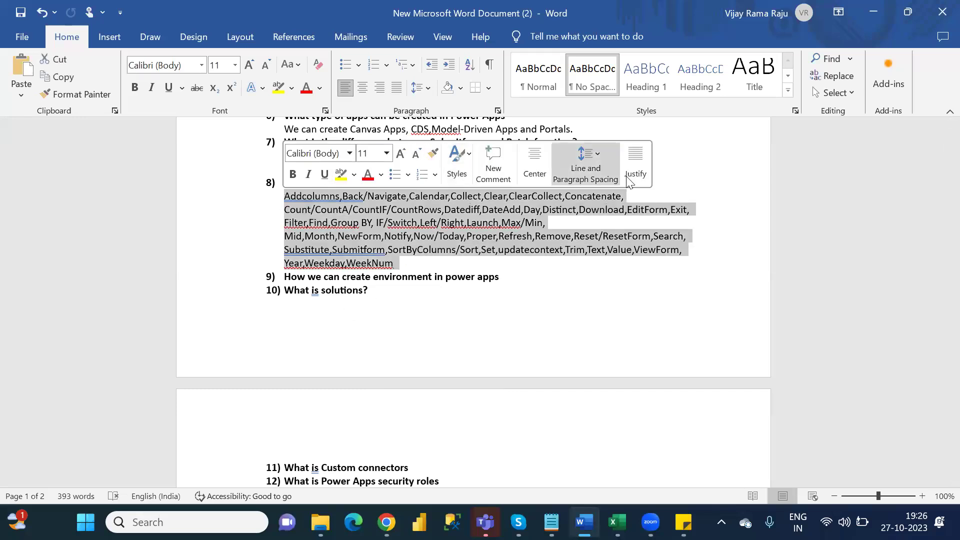
click(689, 173)
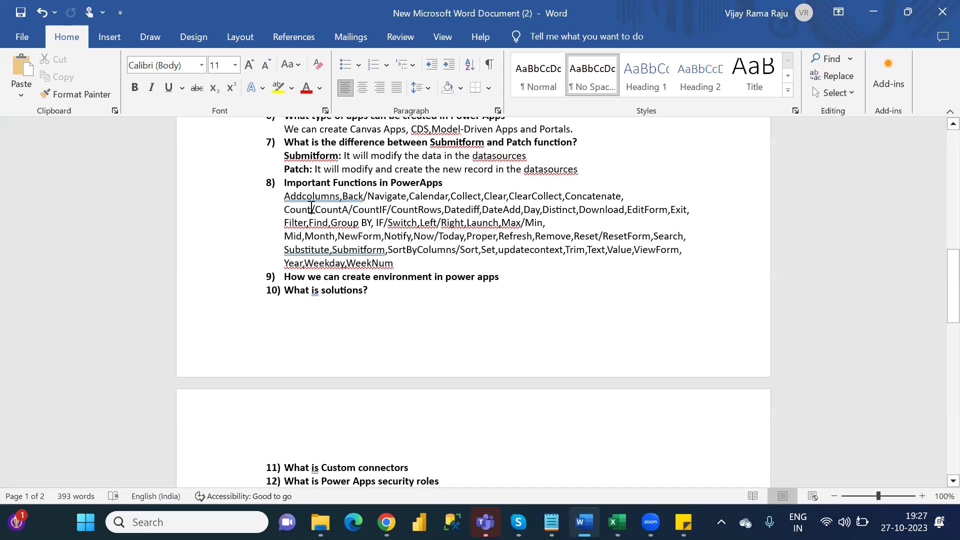
drag(285, 193, 400, 264)
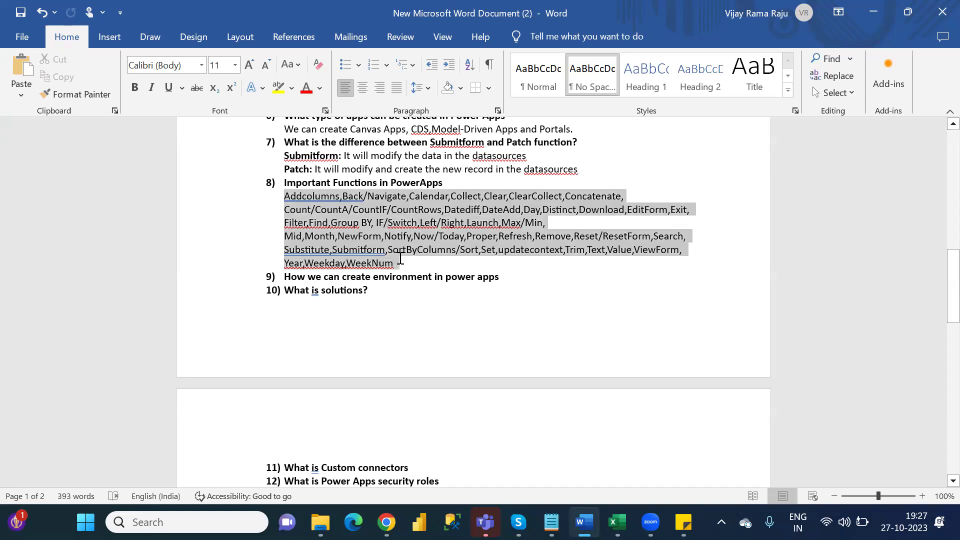
double_click(307, 200)
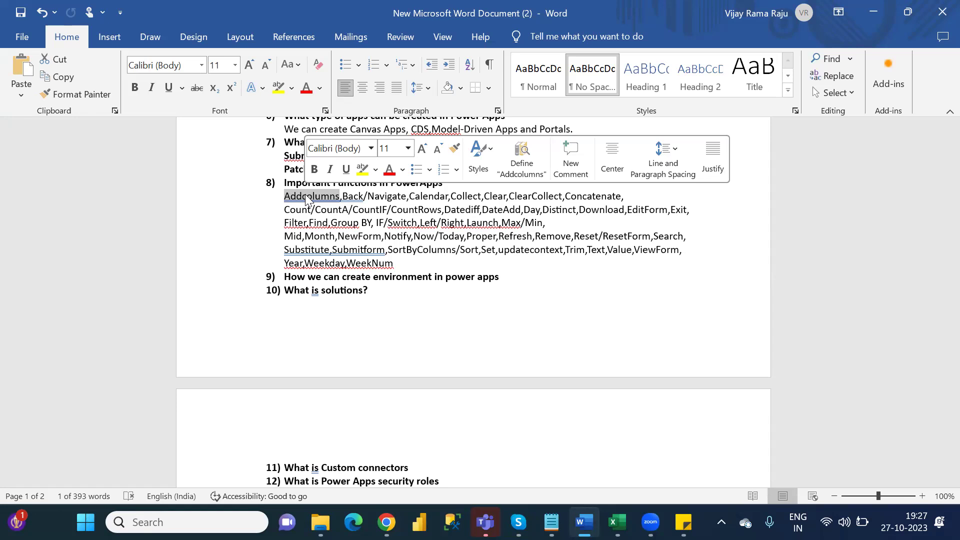
click(417, 264)
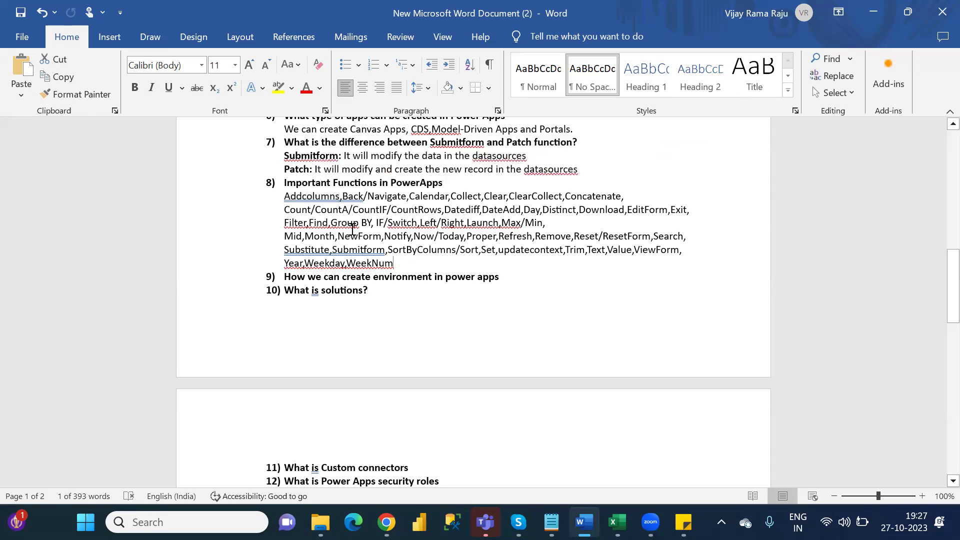
shift+click(286, 198)
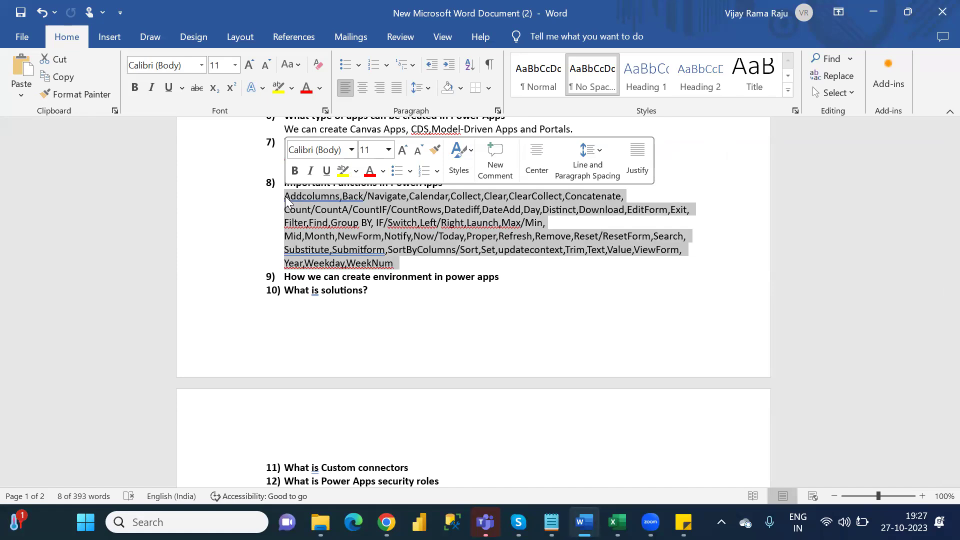
Step: Insert an unnumbered blank line after question 9, moving 'What is solutions?' to item 10
click(519, 286)
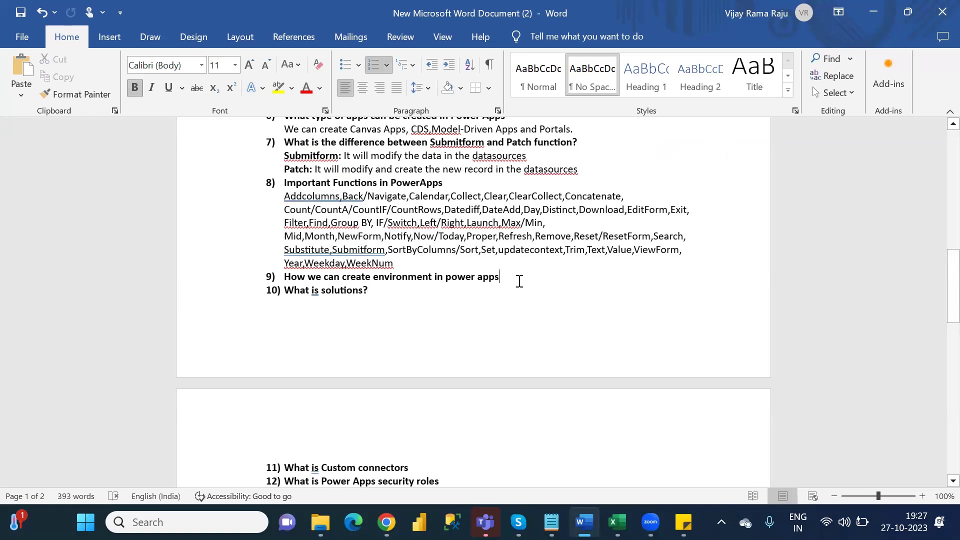
key(Return)
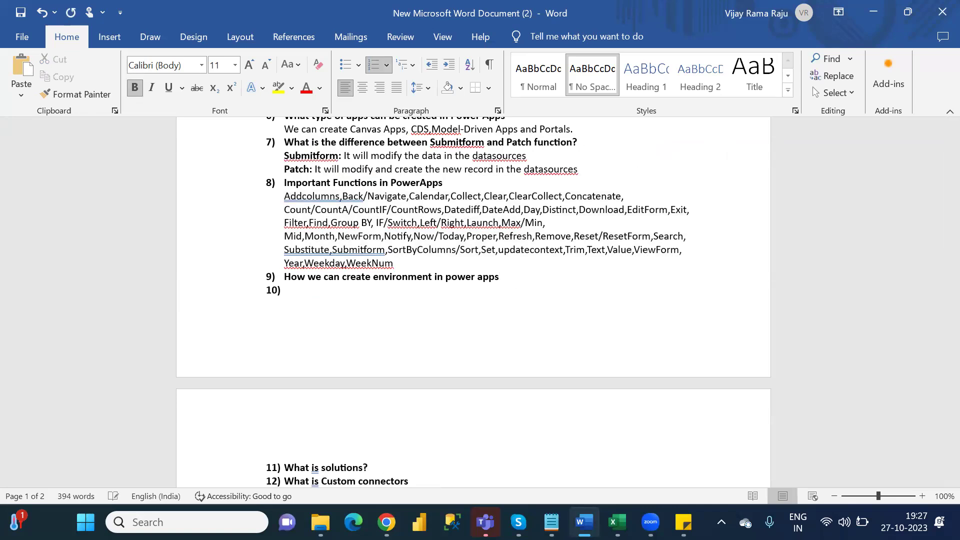
key(BackSpace)
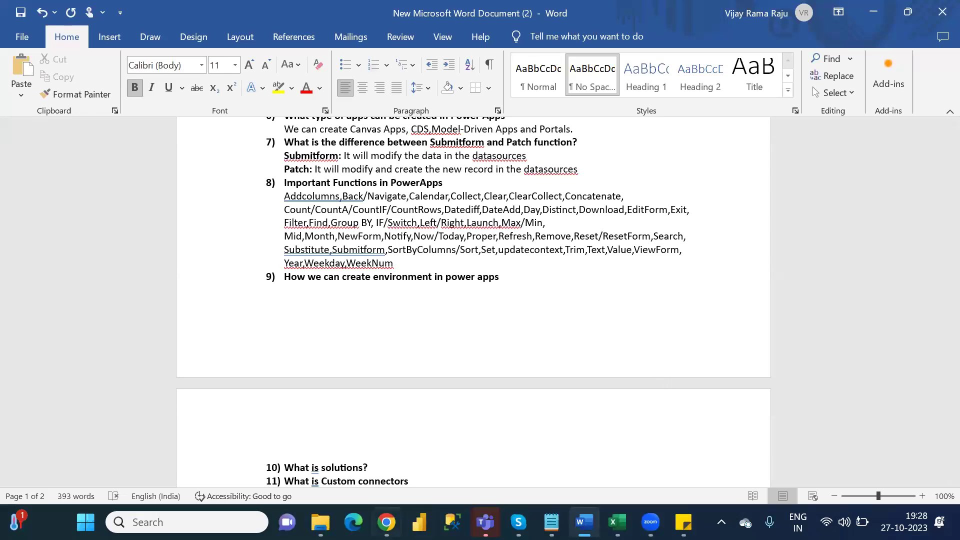
click(386, 522)
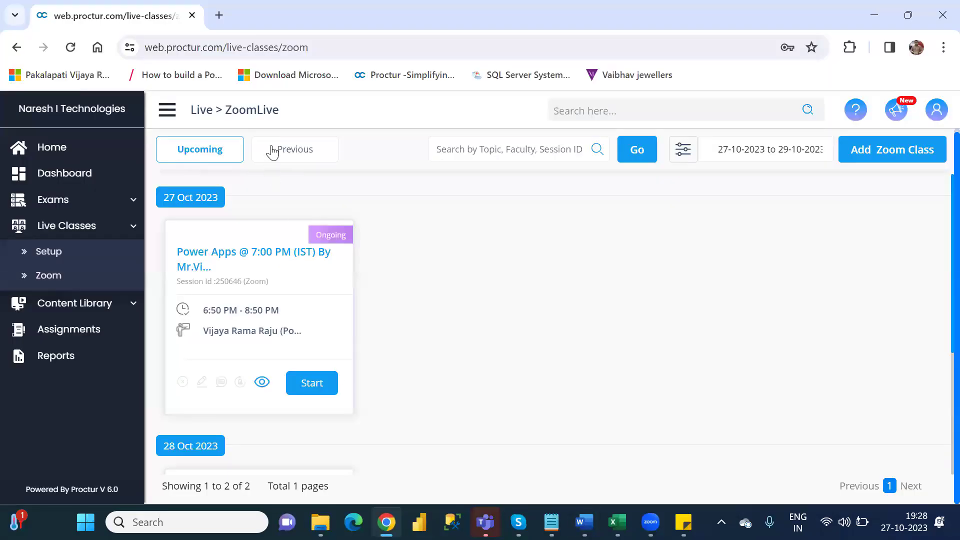
Step: Load the Power Apps website in a new Chrome tab and choose Sign in
click(221, 11)
text(pow)
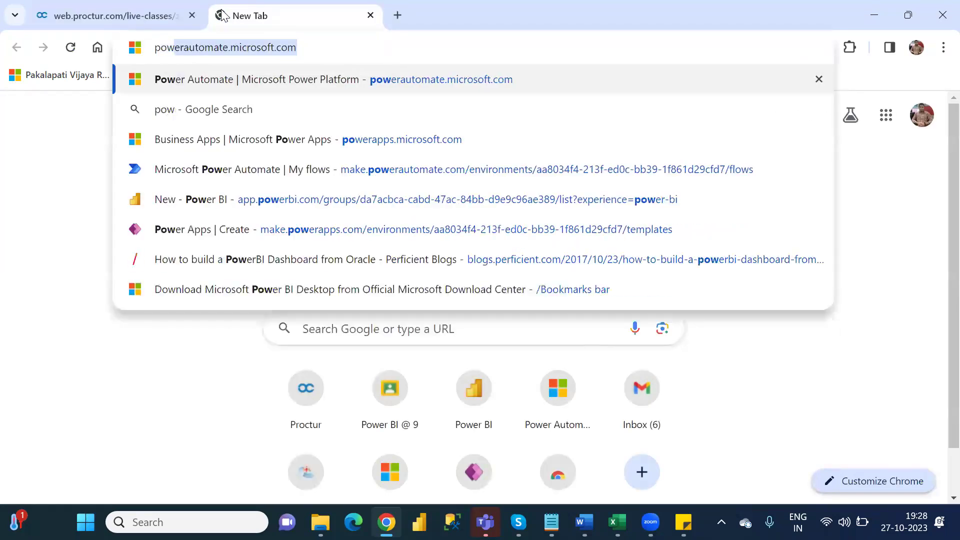
key(Return)
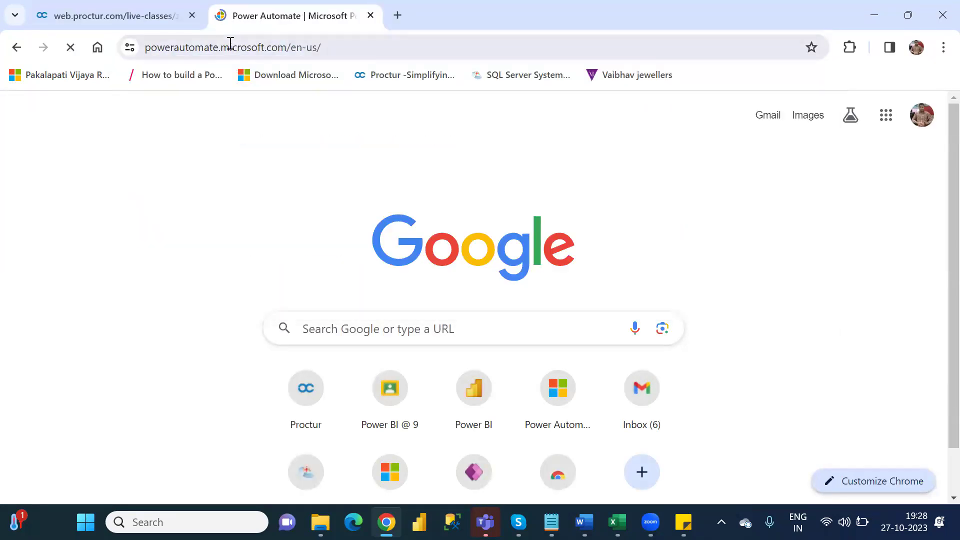
click(229, 43)
text(powera)
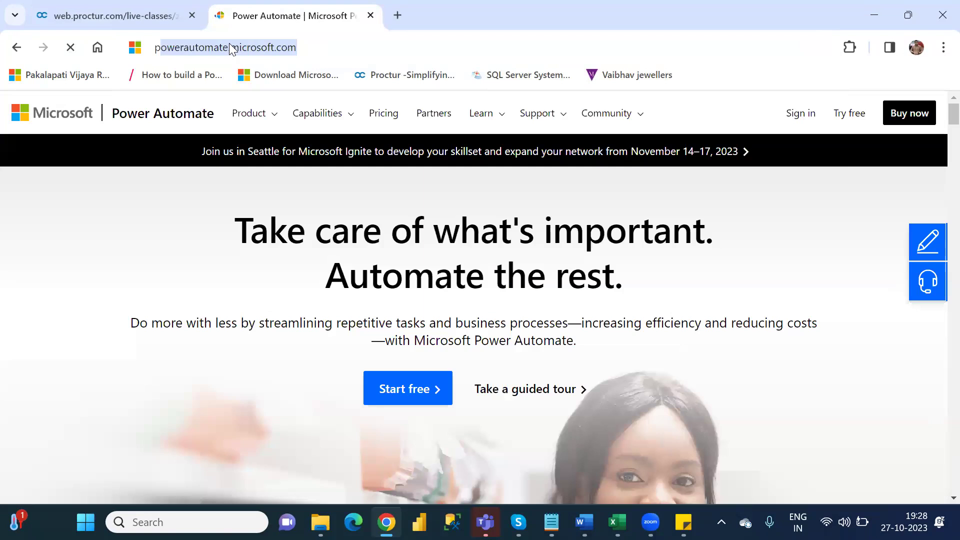
text(pps)
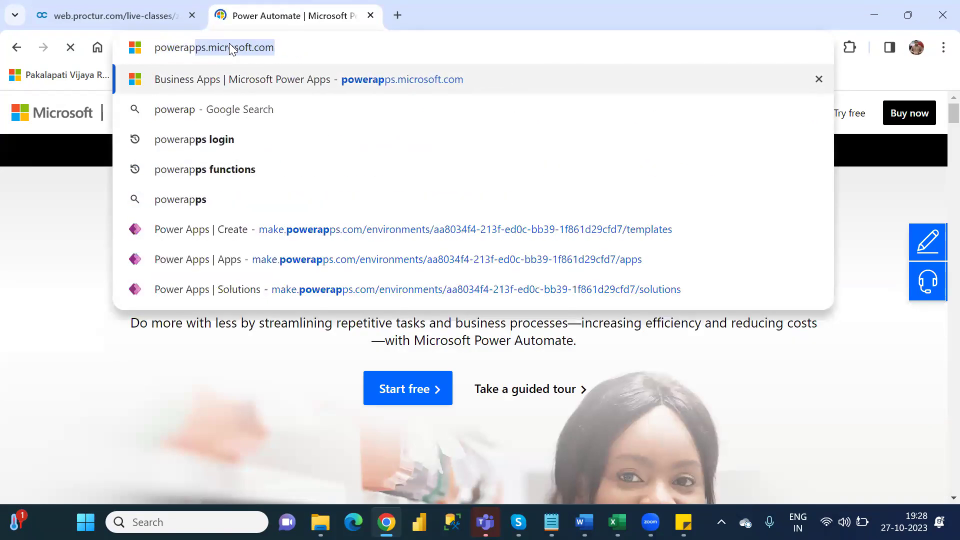
key(Return)
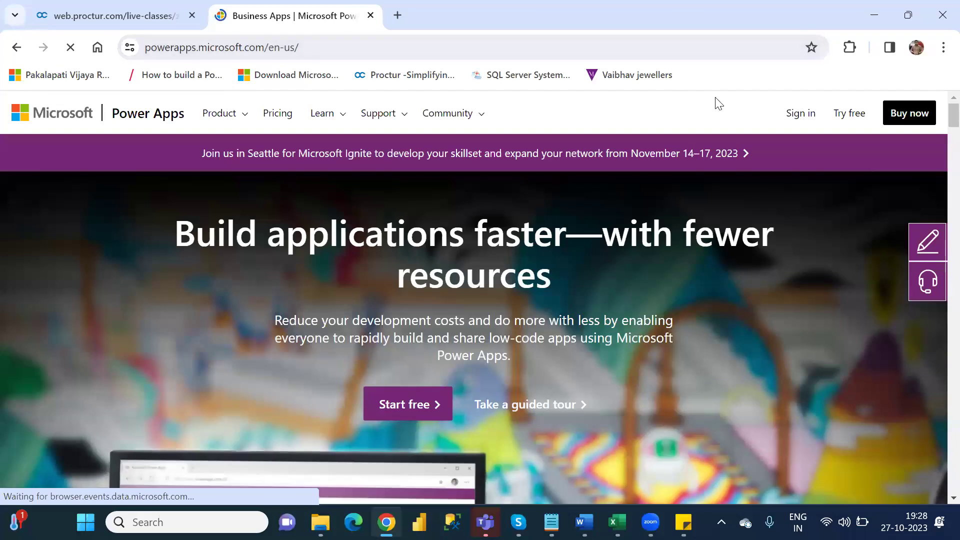
click(796, 114)
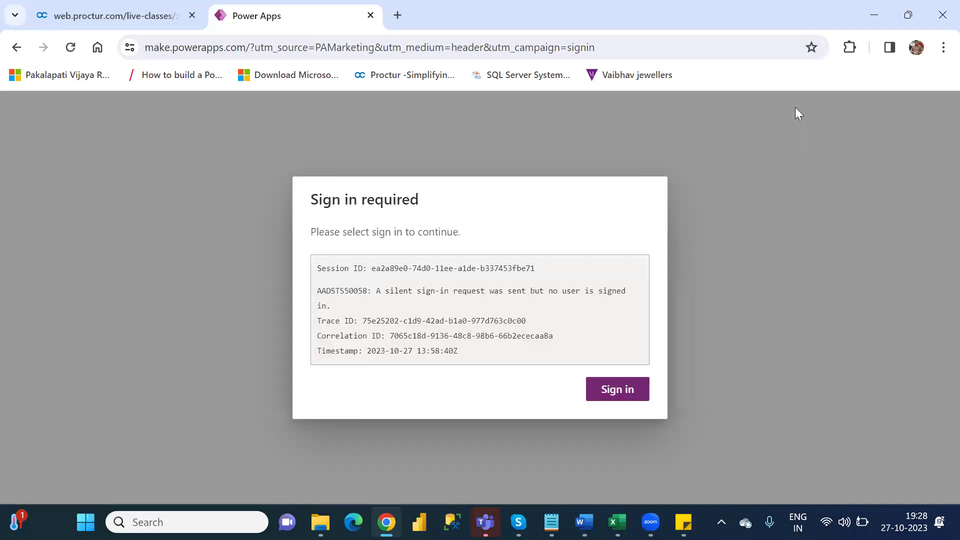
Step: Continue the required sign-in and submit the account password in the Microsoft login popup
click(617, 395)
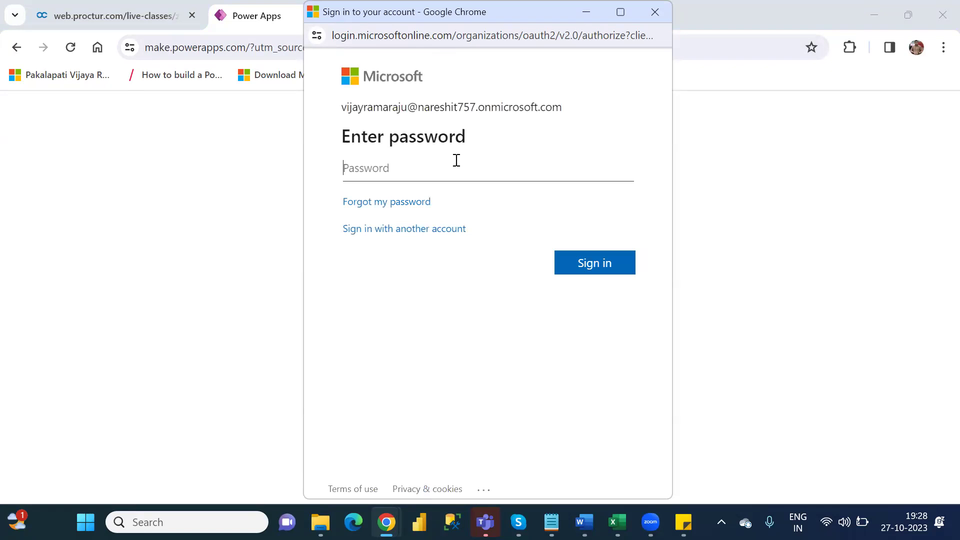
text(••••••••••••)
key(Return)
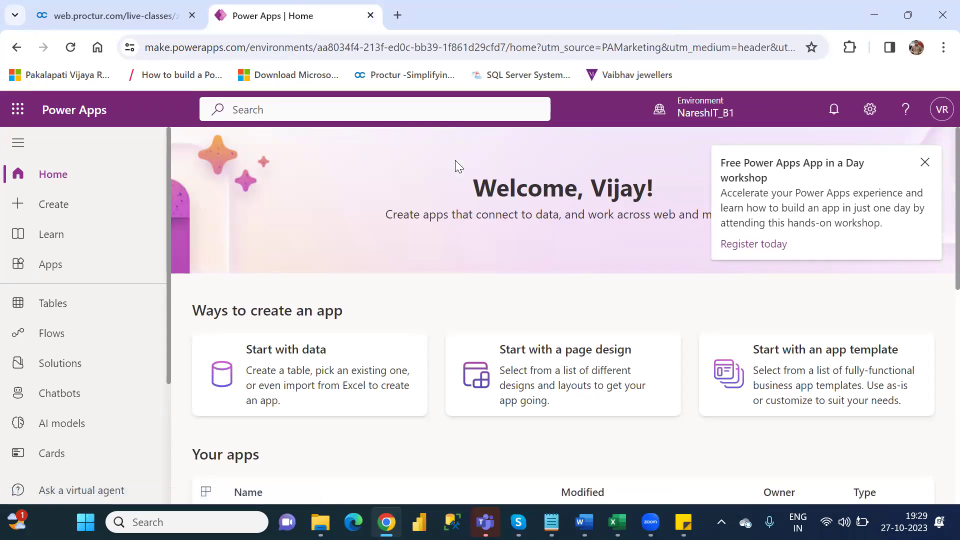
Step: Close the workshop promotion card and open Advanced settings from the Power Apps Settings gear
key(alt+Tab)
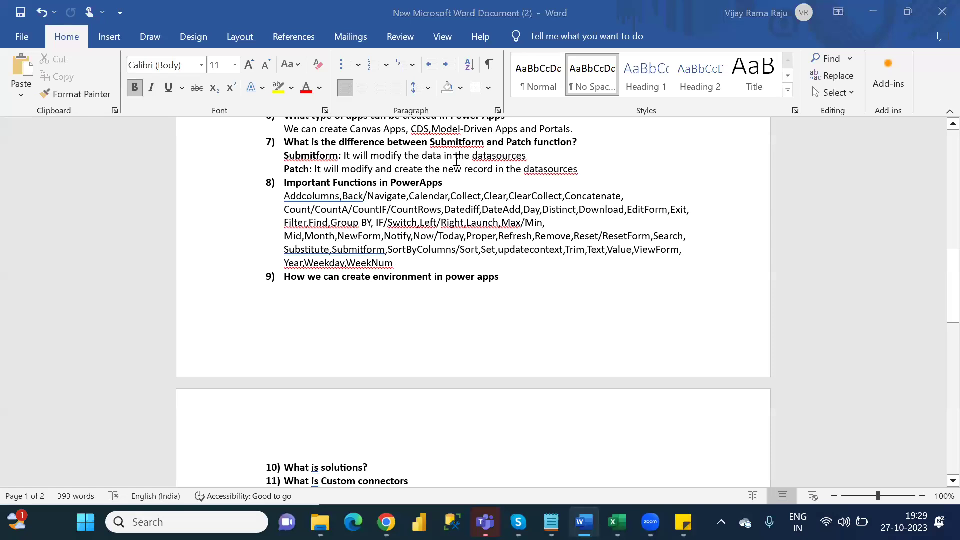
key(alt+Tab)
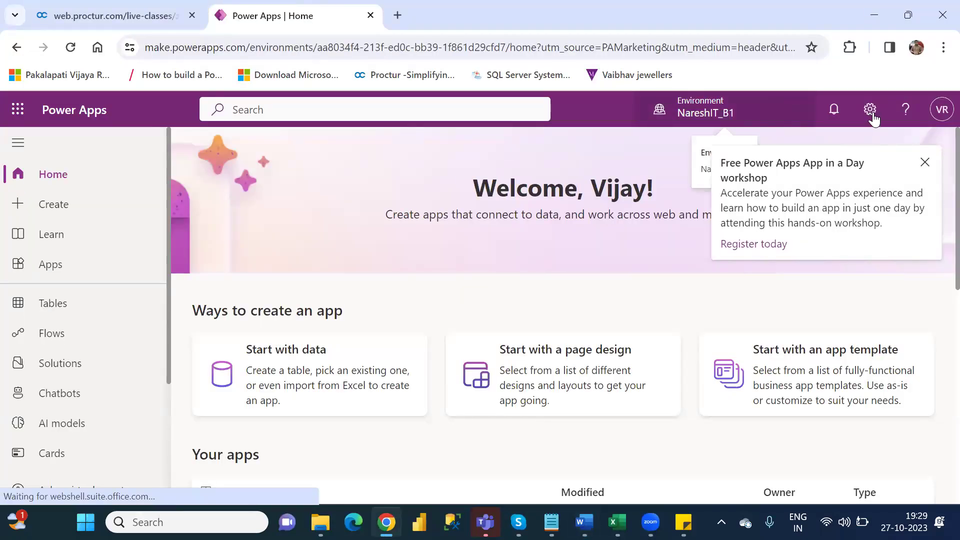
click(924, 164)
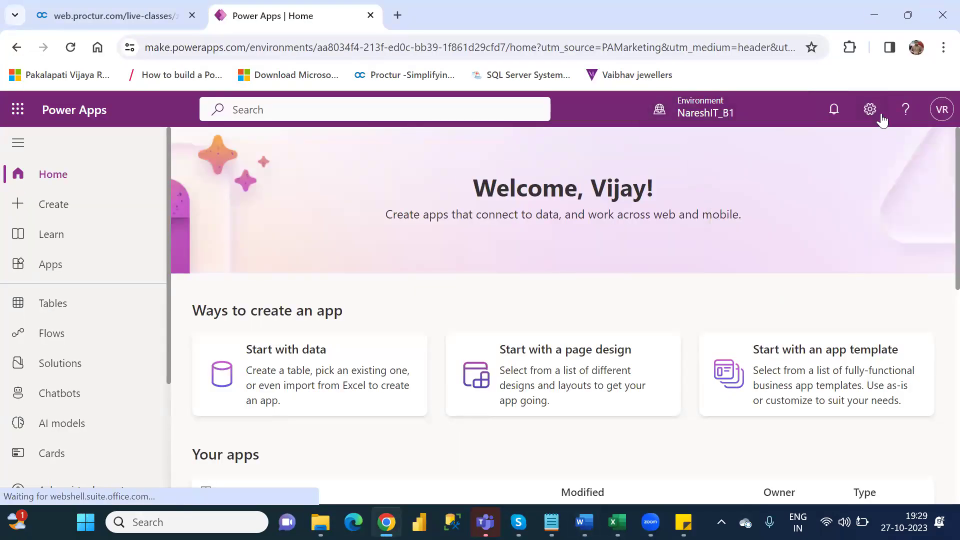
click(871, 111)
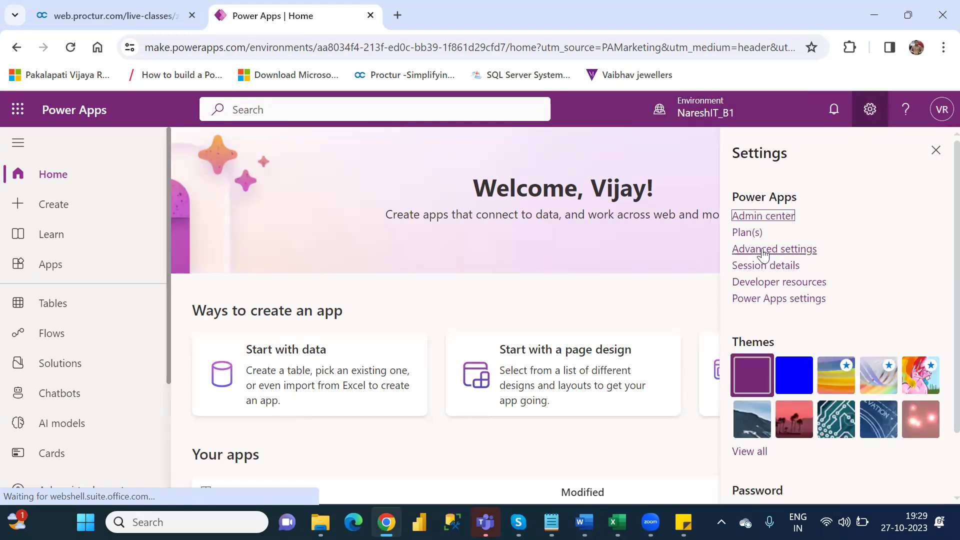
click(764, 250)
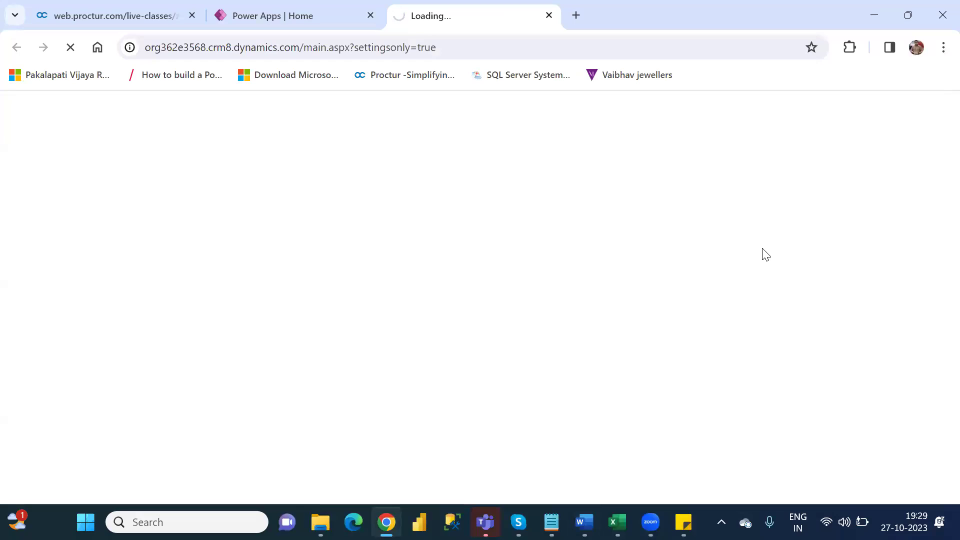
key(alt+Tab)
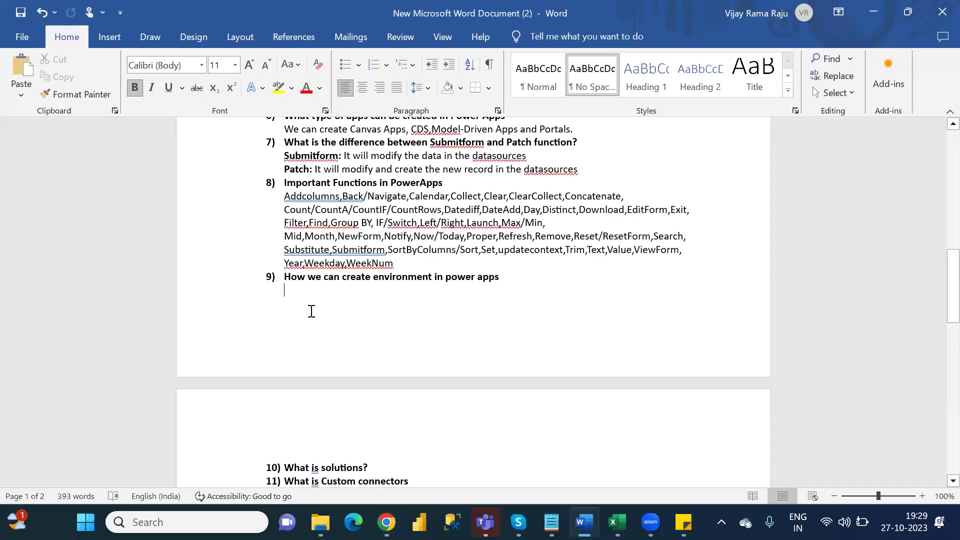
Step: Begin question 9's answer in non-bold text with 'Under Settings-->', letting AutoCorrect form the arrow
text(Under)
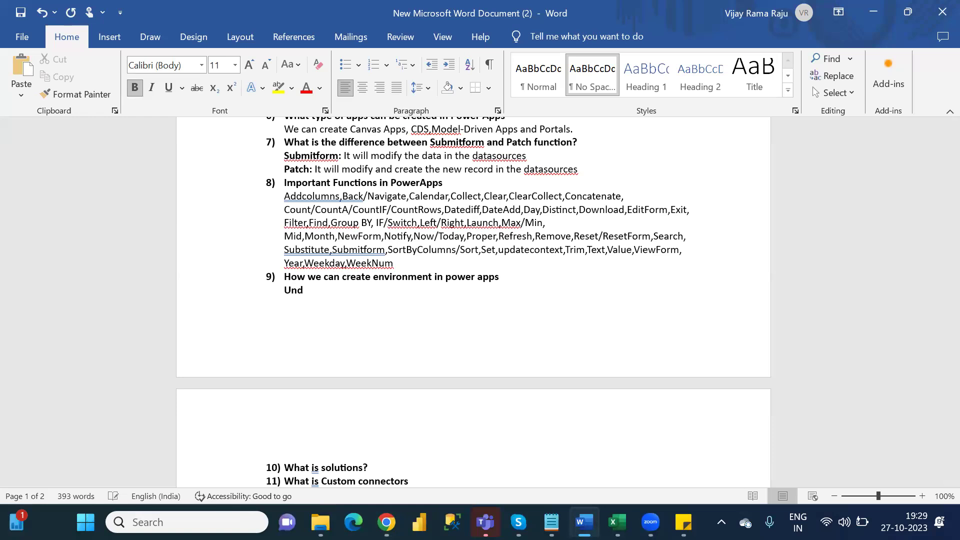
key(BackSpace)
key(BackSpace)
key(BackSpace)
key(BackSpace)
key(BackSpace)
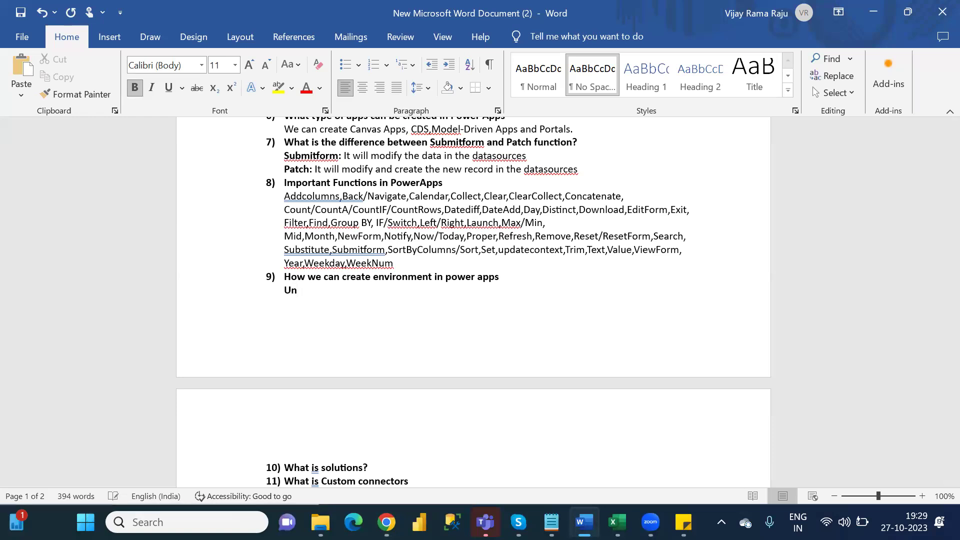
key(ctrl+b)
text(Under)
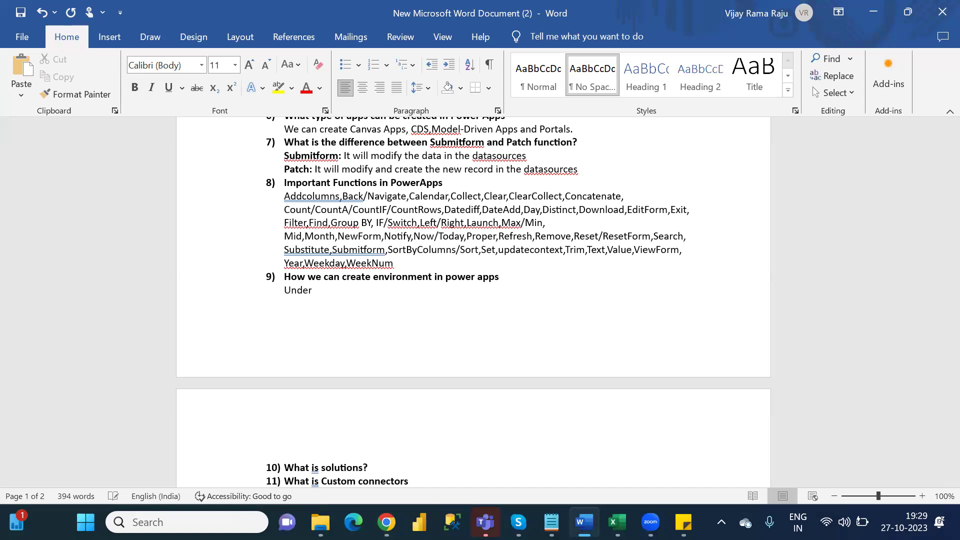
text( Se)
text(tting)
text(s--)
text(>)
key(alt+Tab)
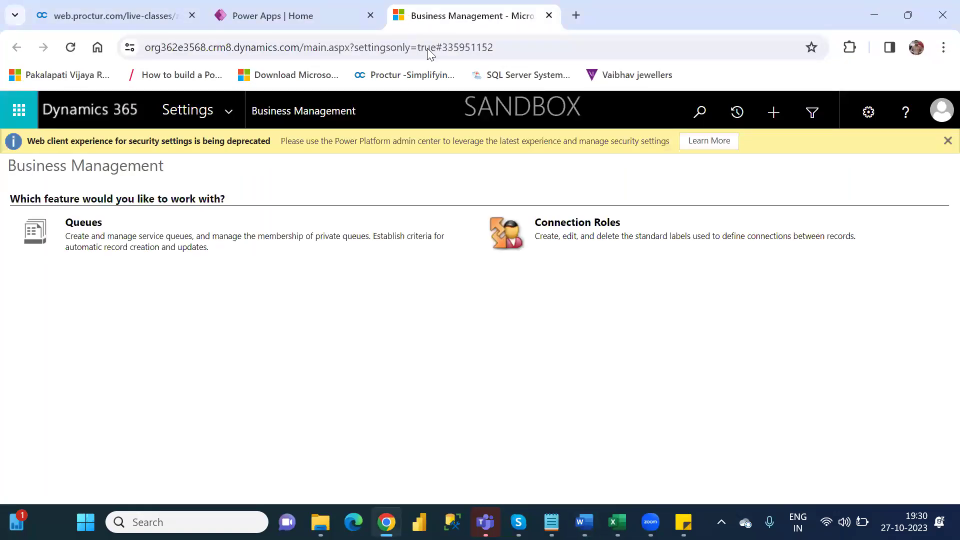
Step: Close the Business Management tab and open the Power Platform admin center from the Power Apps settings gear
click(549, 17)
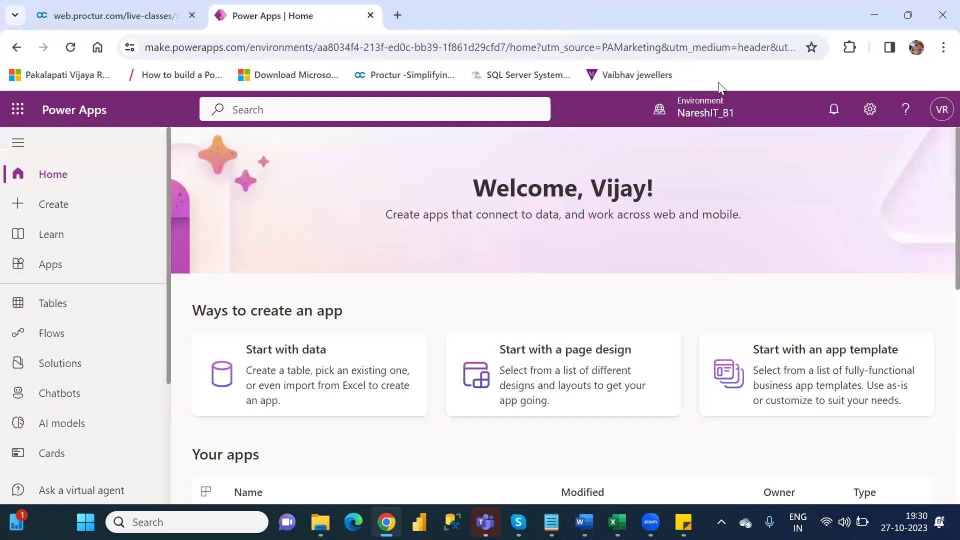
click(870, 111)
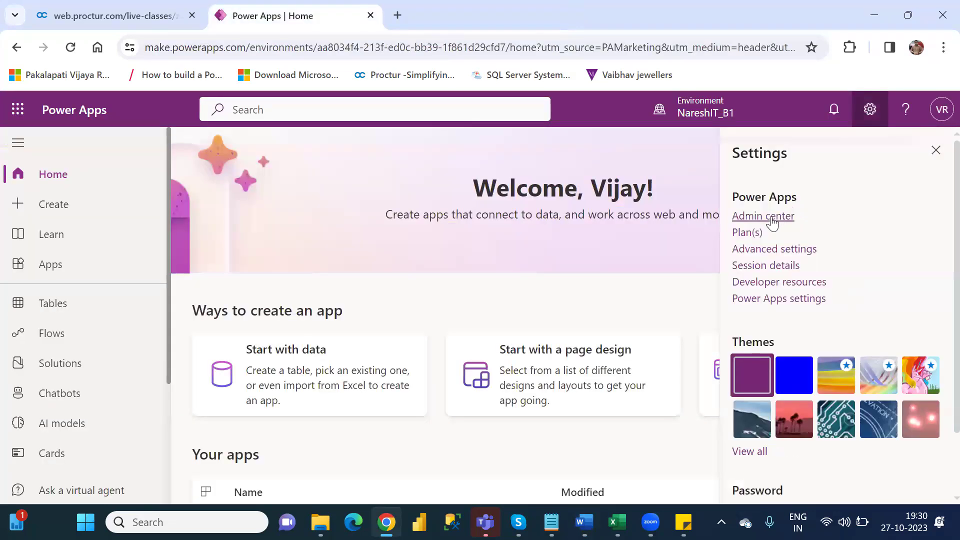
click(773, 220)
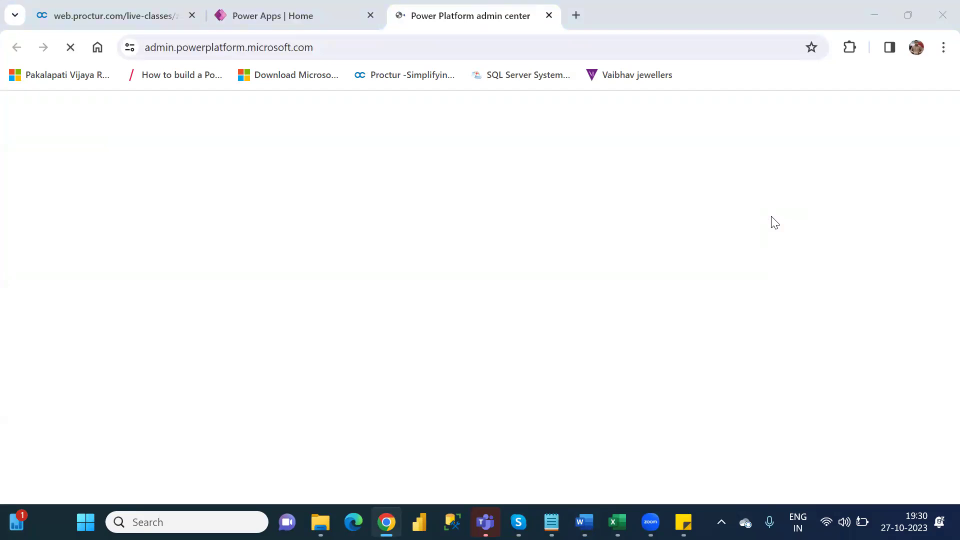
key(alt+Tab)
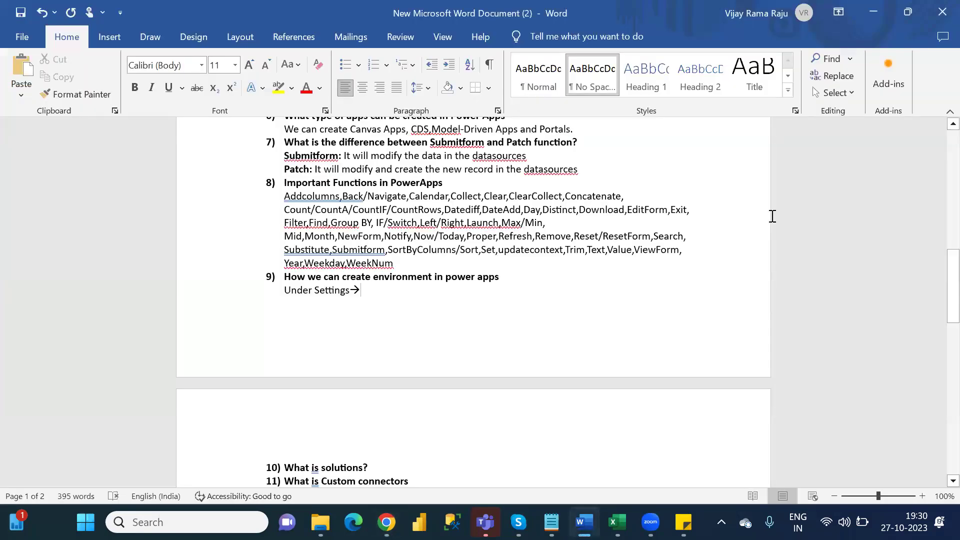
Step: Extend question 9's answer with 'Admin Center-->Environment'
text(Admin)
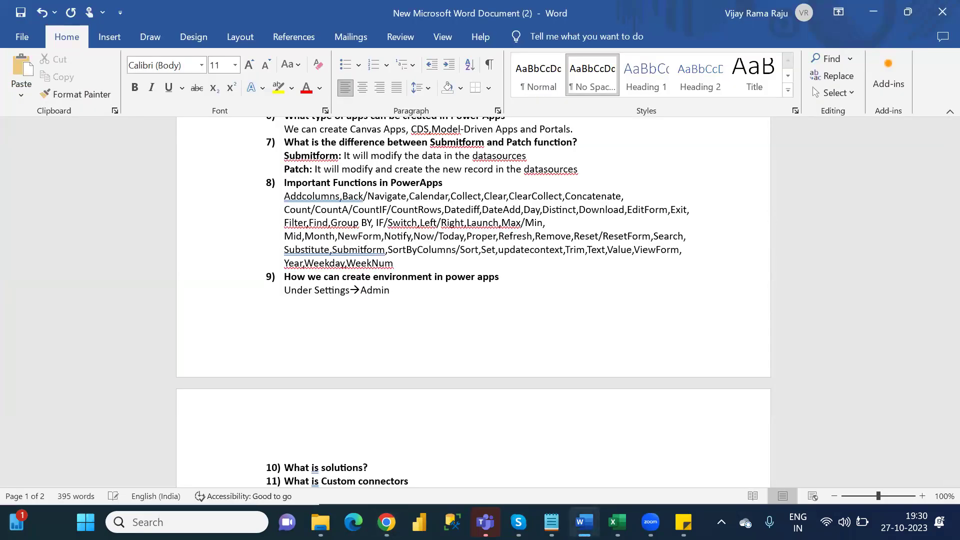
text( Center--)
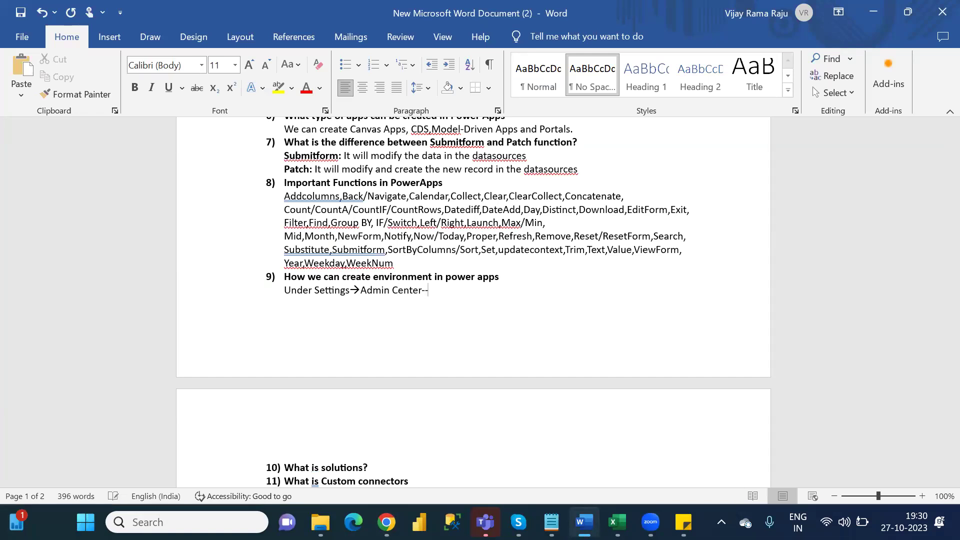
text(>)
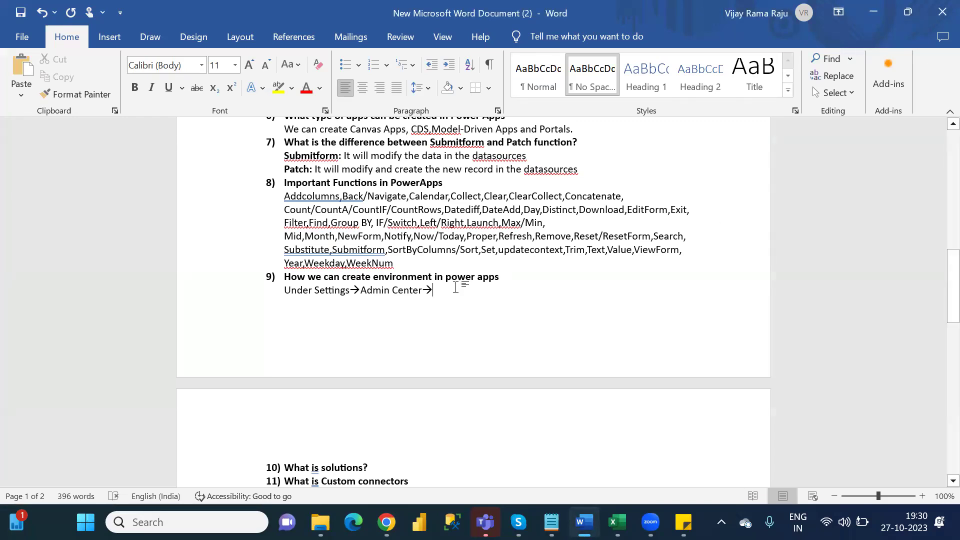
text(En)
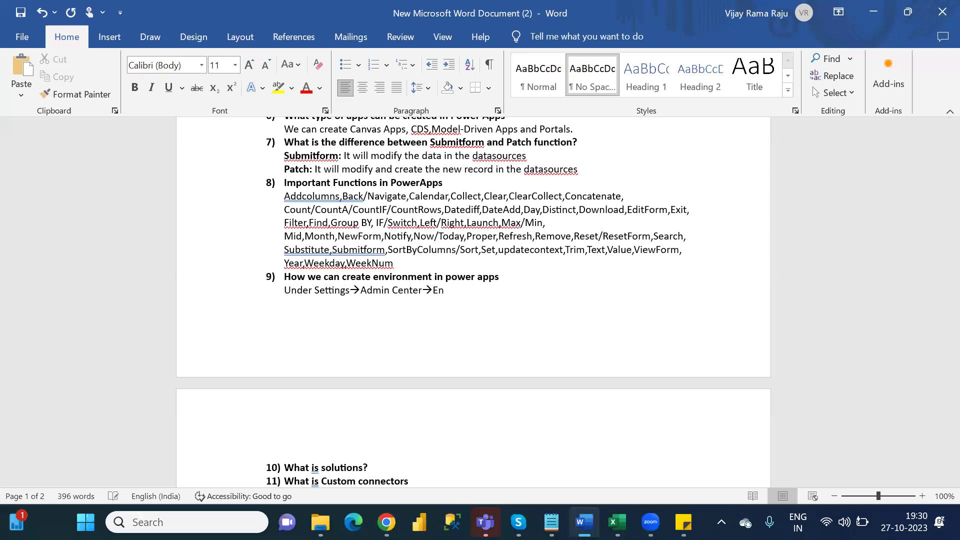
text(vironments)
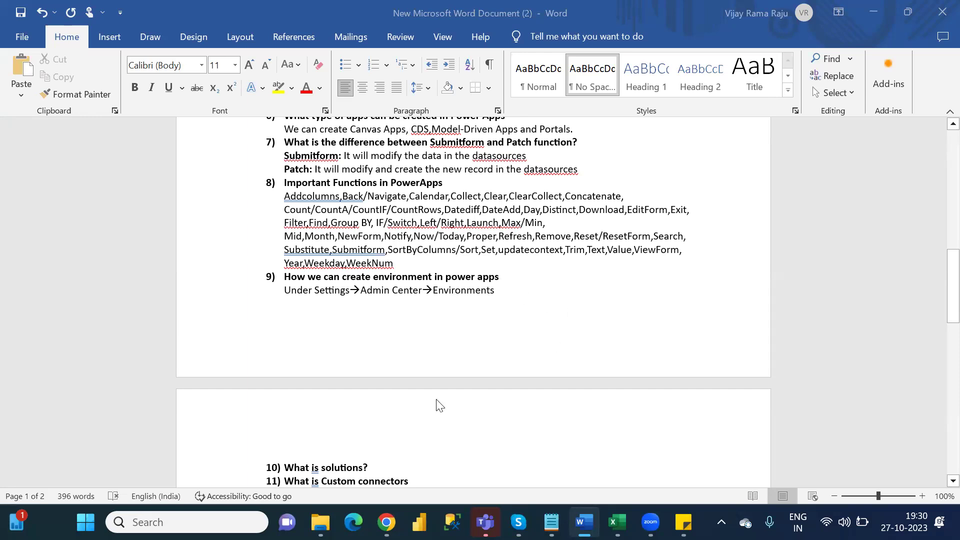
Step: Dismiss the admin center welcome tour and display the list of five environments
click(386, 523)
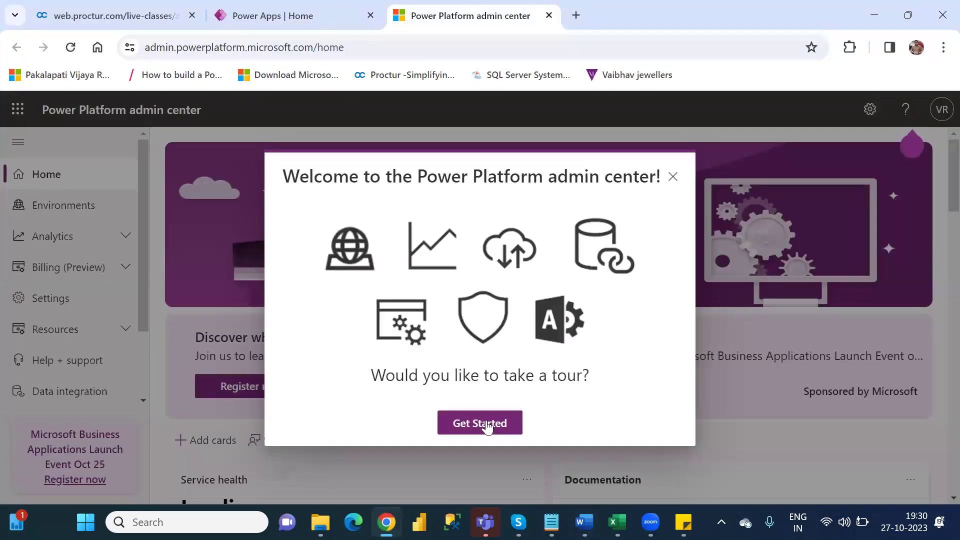
click(486, 423)
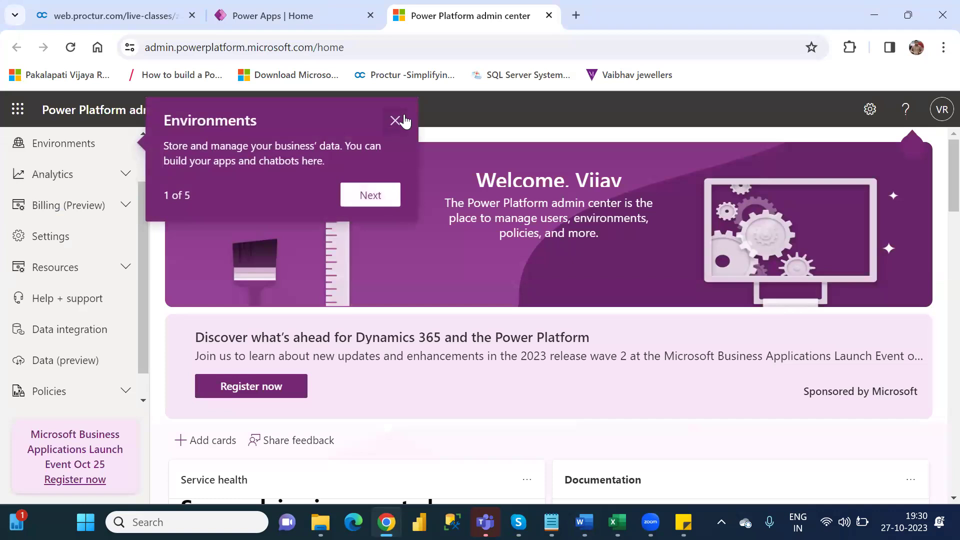
click(394, 120)
click(67, 146)
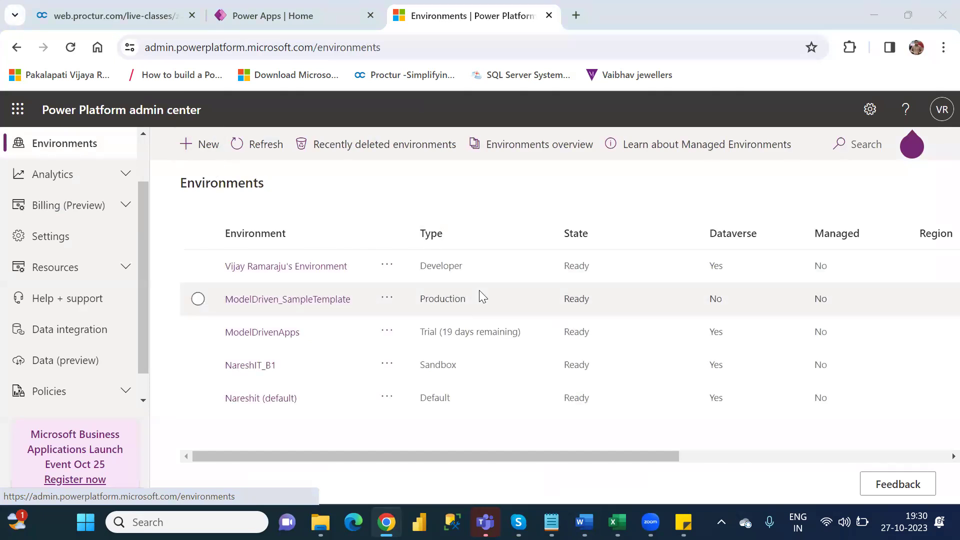
key(alt+Tab)
key(alt+Tab)
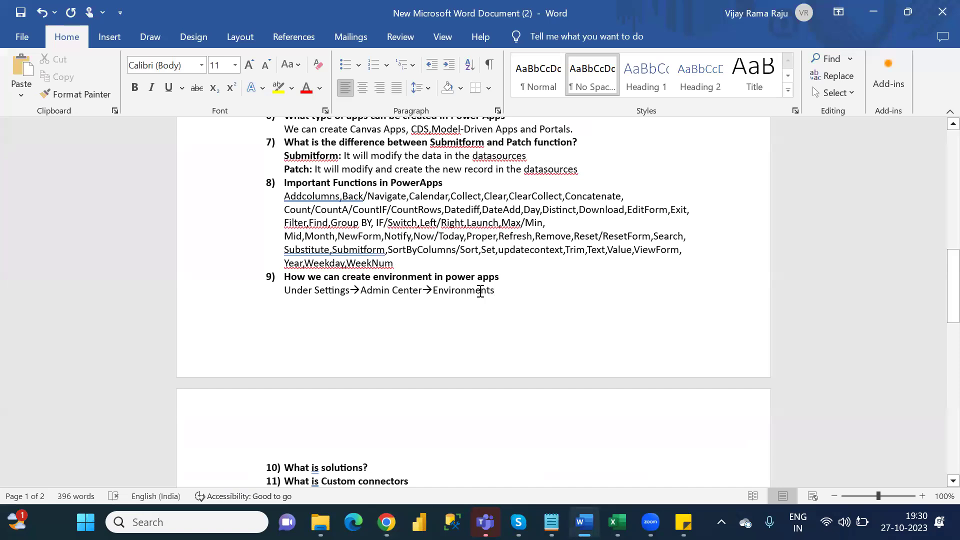
Step: Finish question 9's answer with ' tab->New' after checking the New button in the admin center
text(tab)
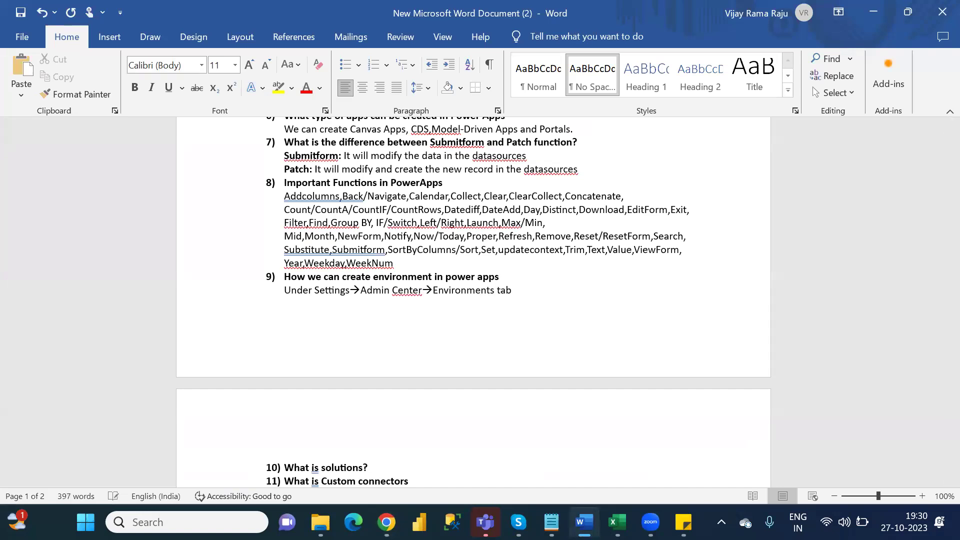
text(-)
text(>)
text(New)
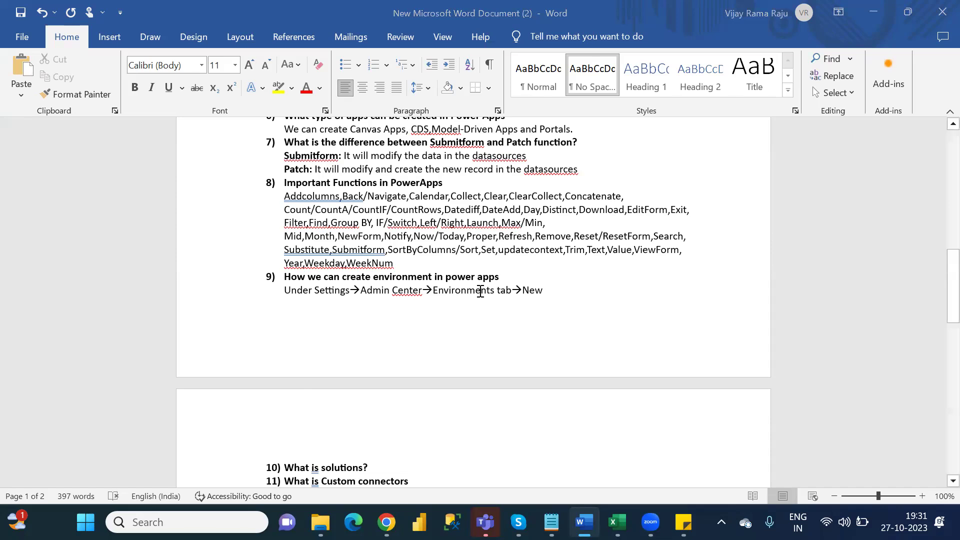
key(alt+Tab)
key(alt+Tab)
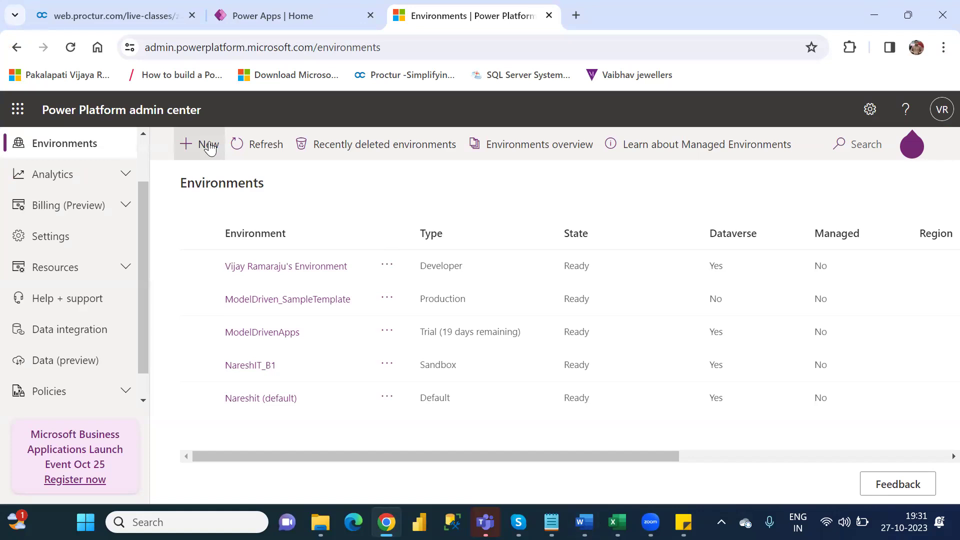
key(alt+Tab)
key(Tab)
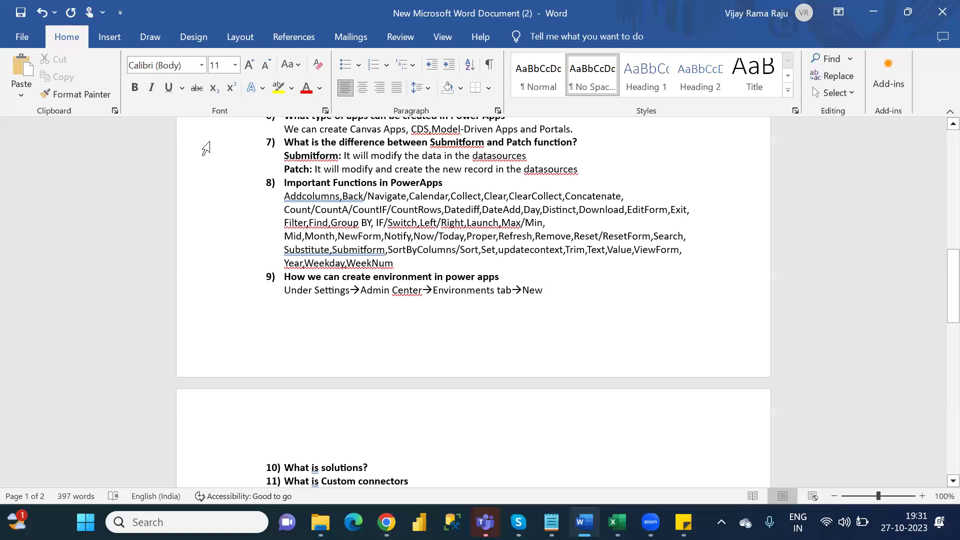
Step: Add an unnumbered answer line beneath question 10, 'What is solutions?'
key(Down)
key(Down)
key(Down)
key(Down)
key(Down)
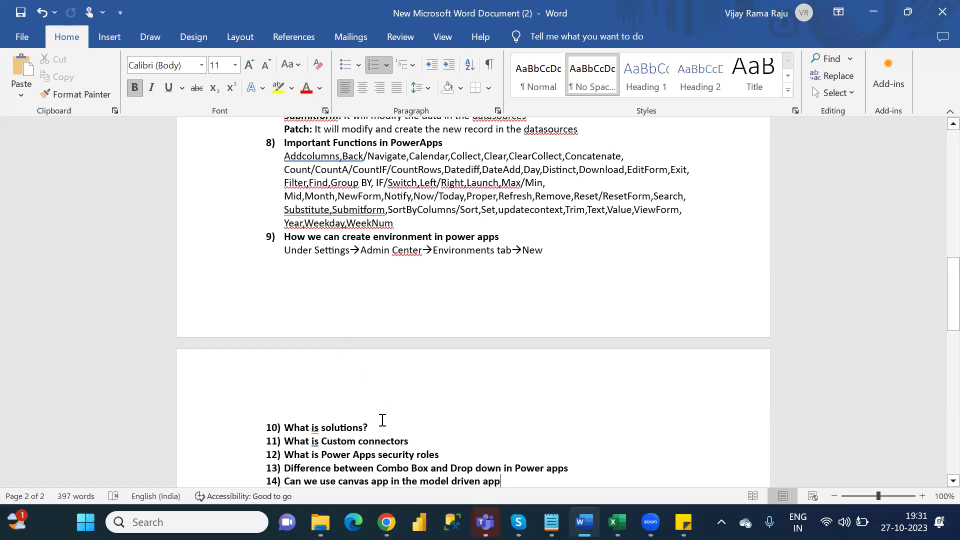
key(Return)
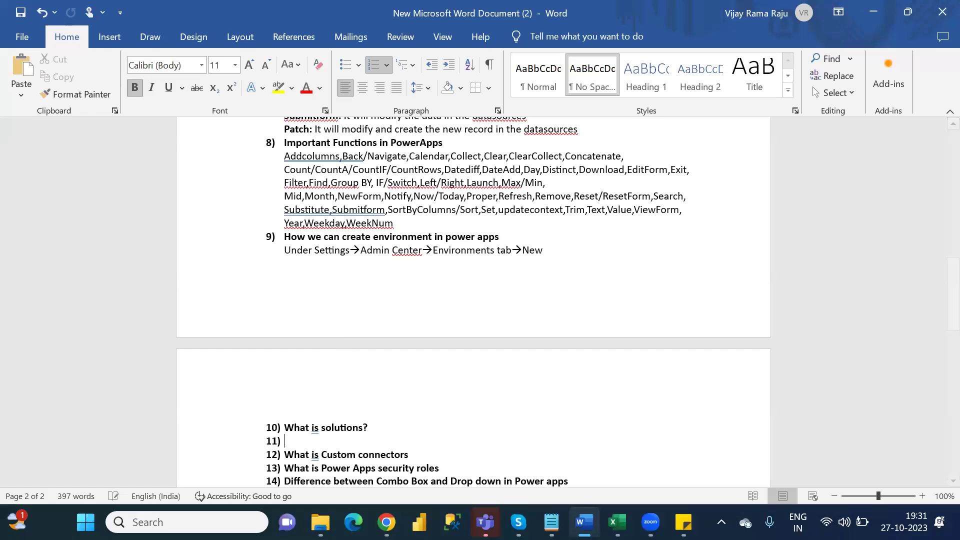
key(BackSpace)
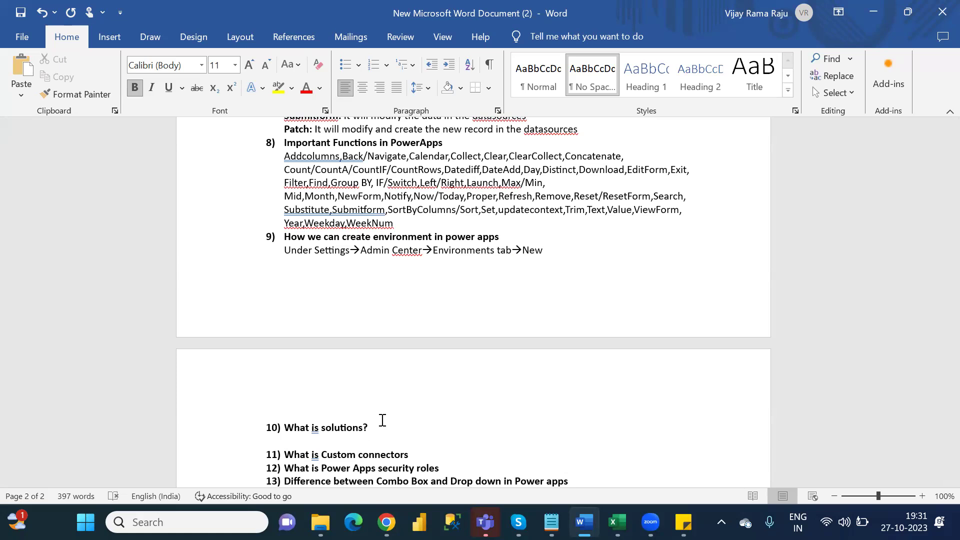
Step: Type the non-bold answer 'If we want to move any object from 1 environment to another environment', undoing a right-align
text(I)
key(BackSpace)
key(ctrl+b)
text(If we want )
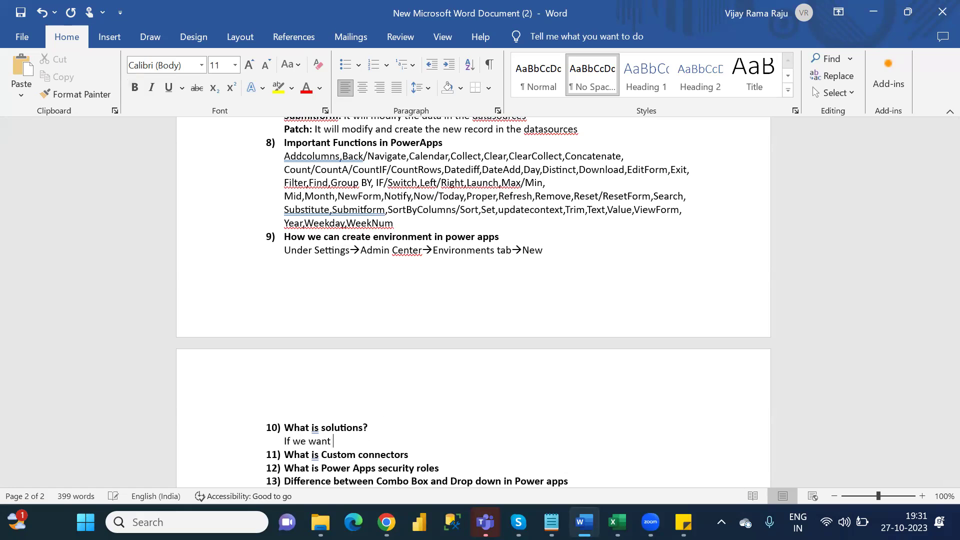
text(to move any object)
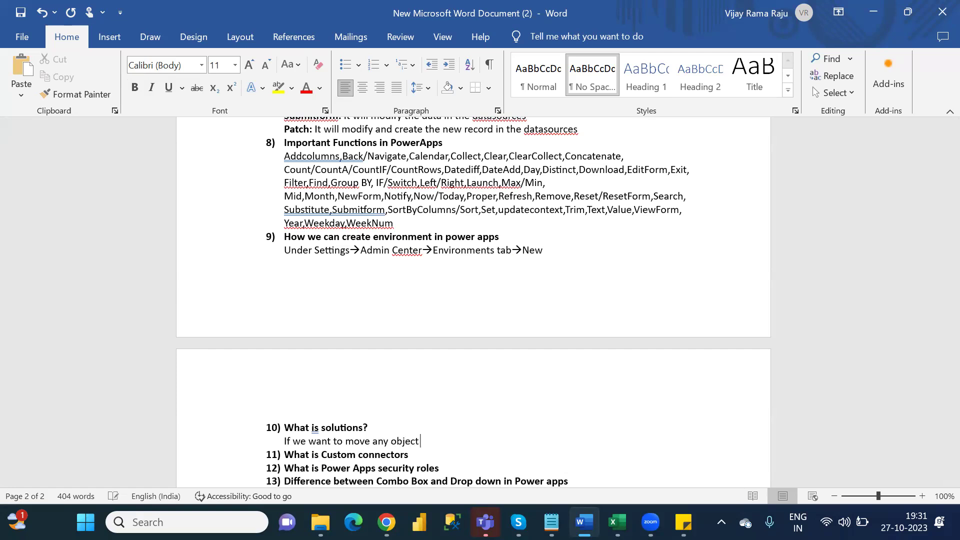
text( from 1 environment to)
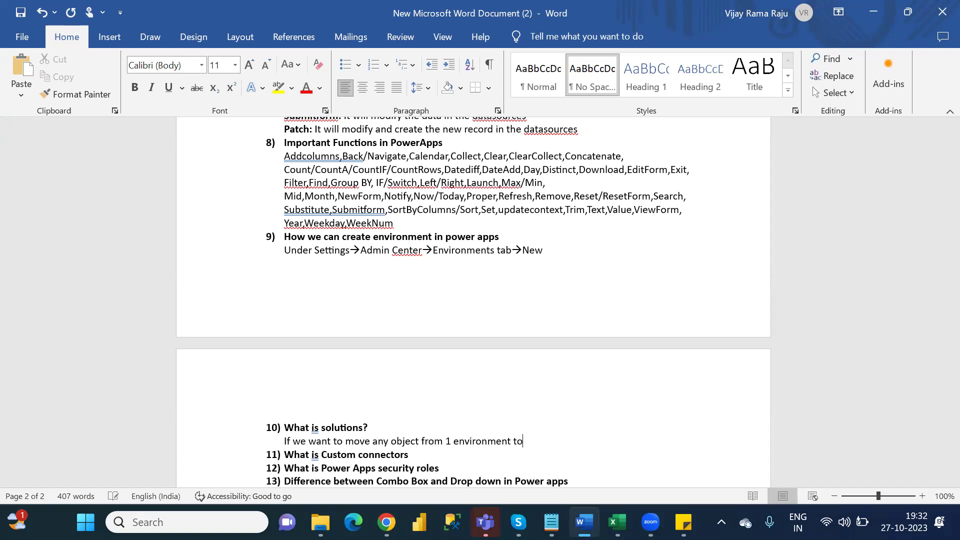
text( another environment)
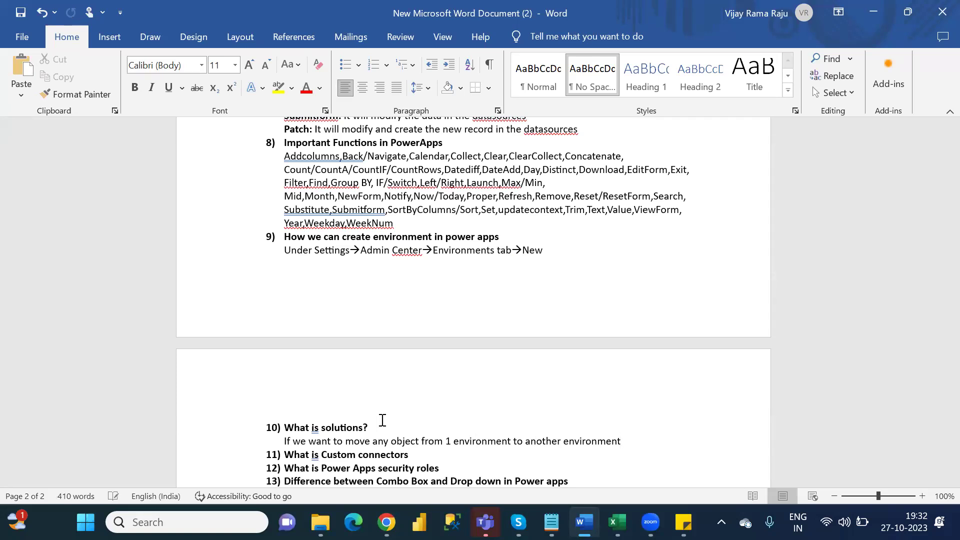
key(ctrl+r)
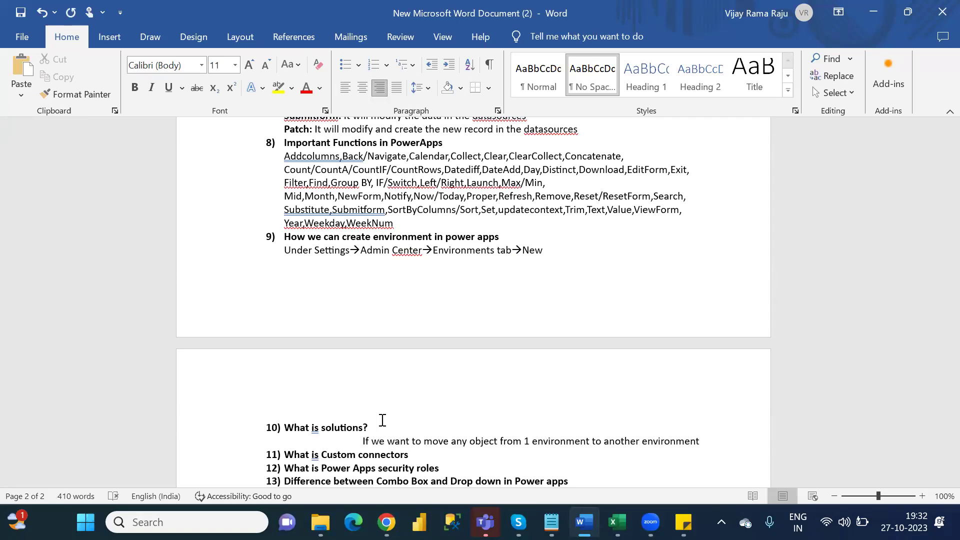
key(ctrl+z)
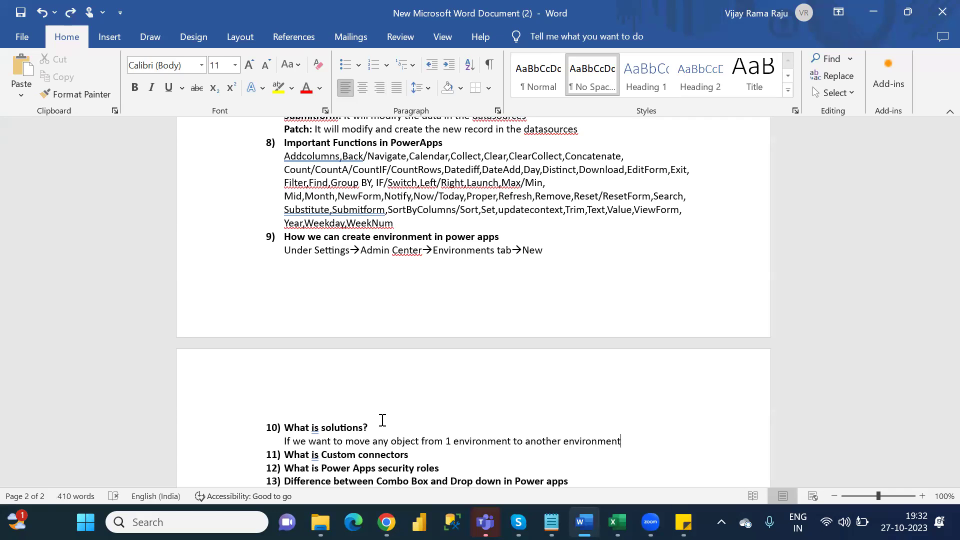
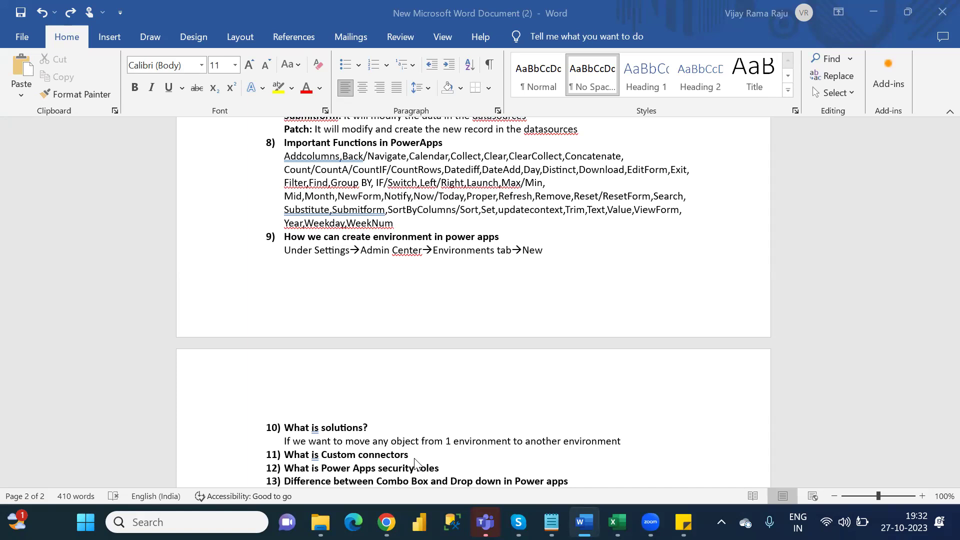
Step: Insert an unnumbered blank line beneath question 11, 'What is Custom connectors'
click(626, 447)
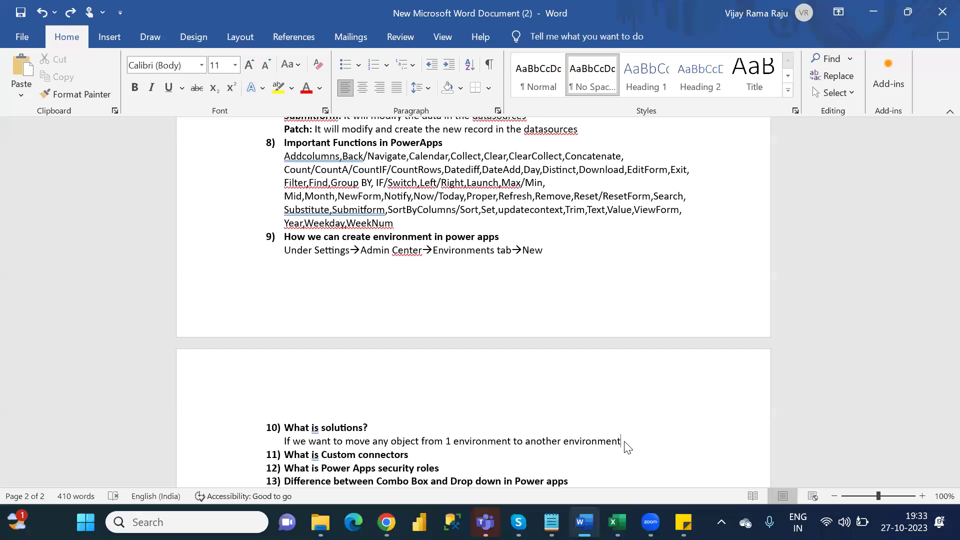
click(625, 442)
key(Return)
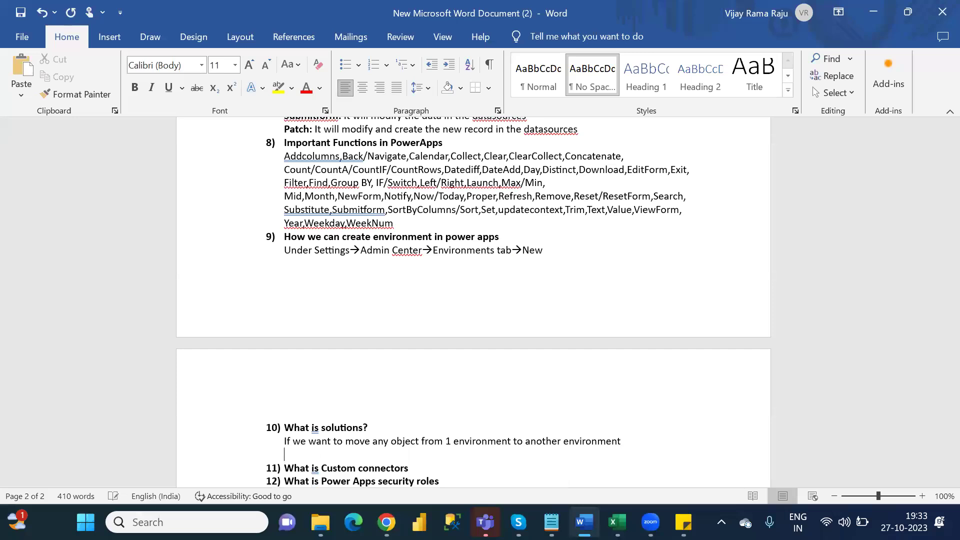
key(BackSpace)
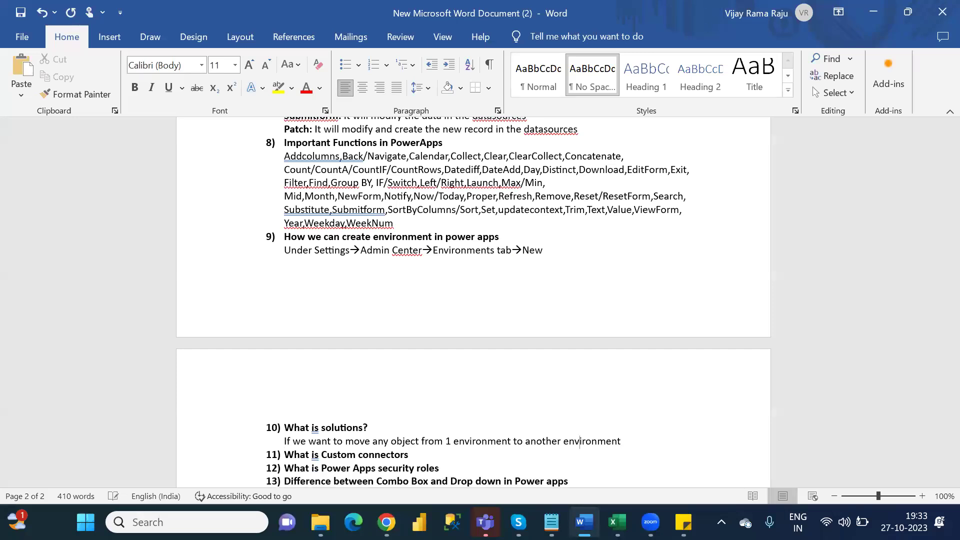
click(409, 455)
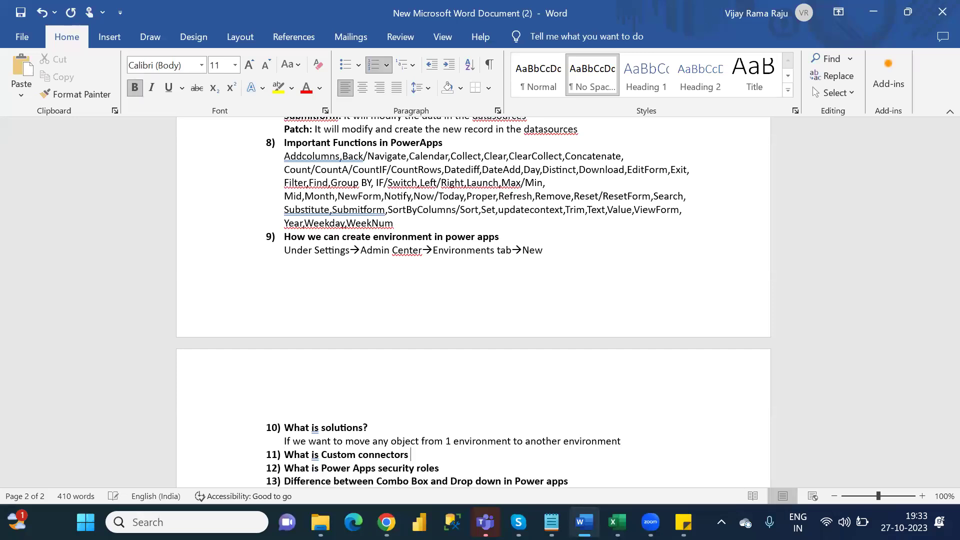
key(Return)
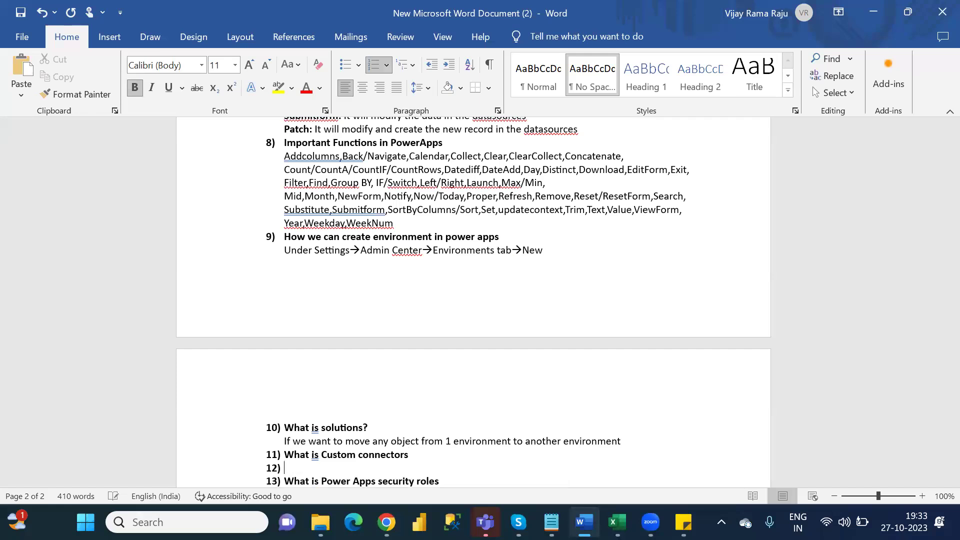
key(BackSpace)
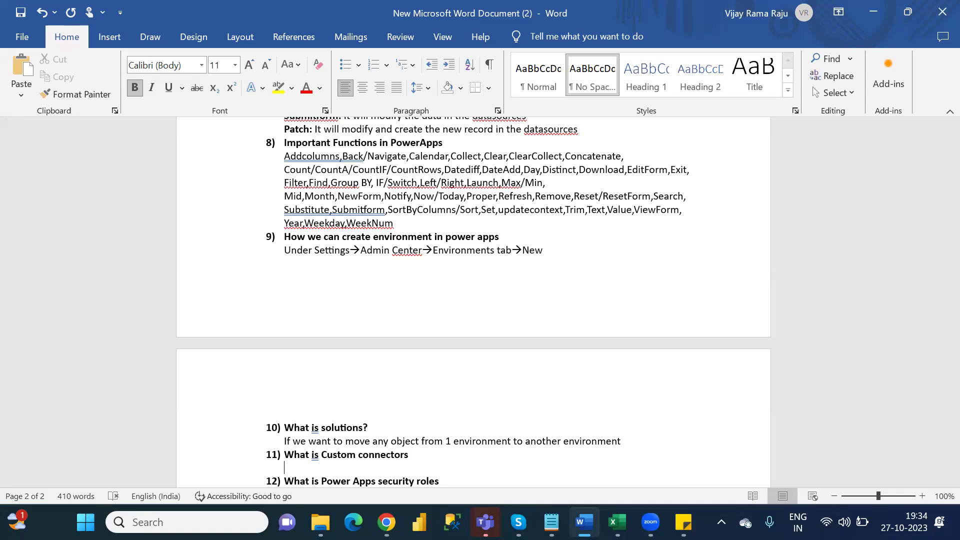
Step: Add an unnumbered blank line after question 12 on security roles, deleting the surplus empty line
click(284, 481)
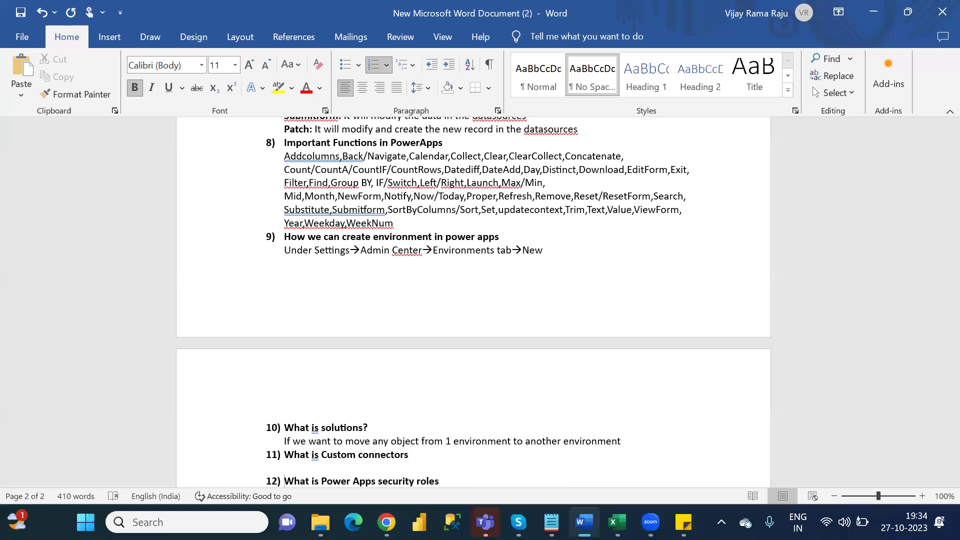
key(Down)
key(Down)
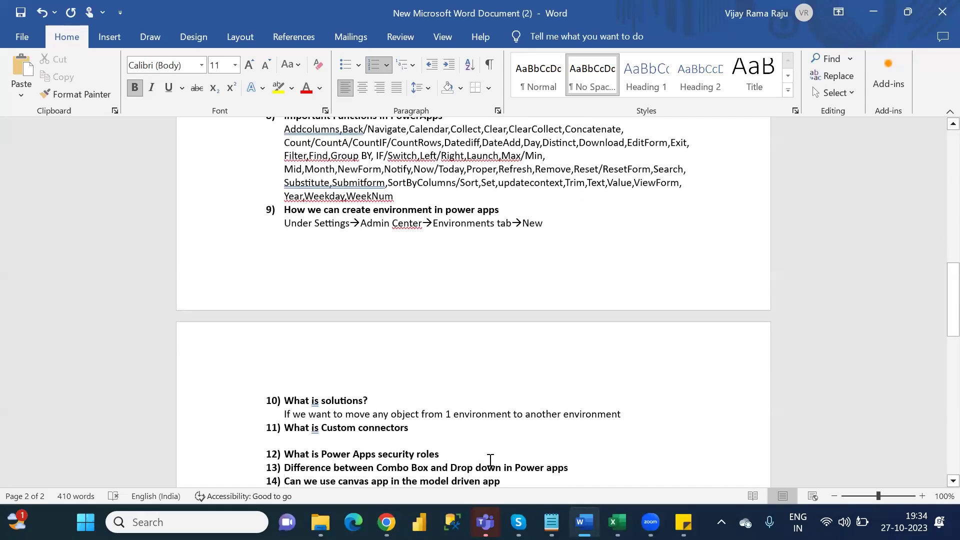
key(Return)
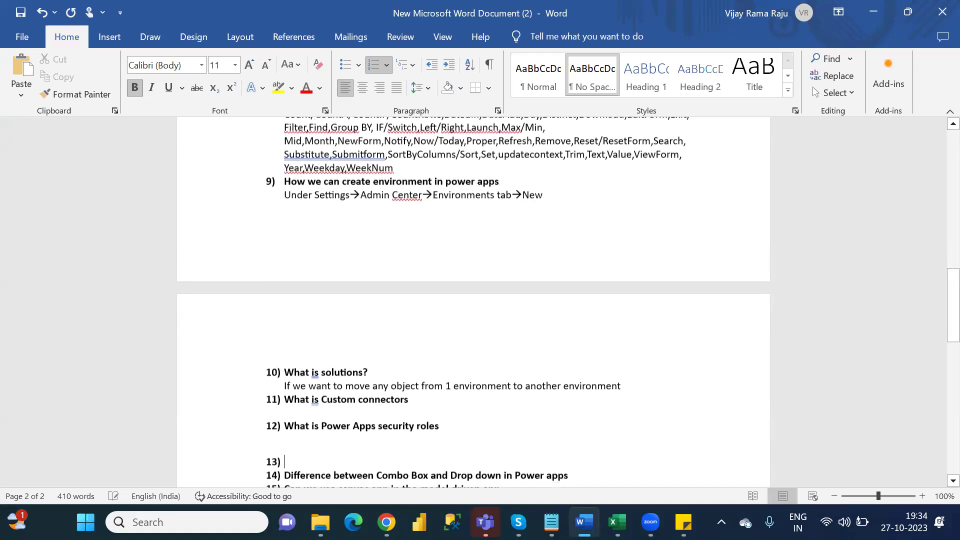
key(BackSpace)
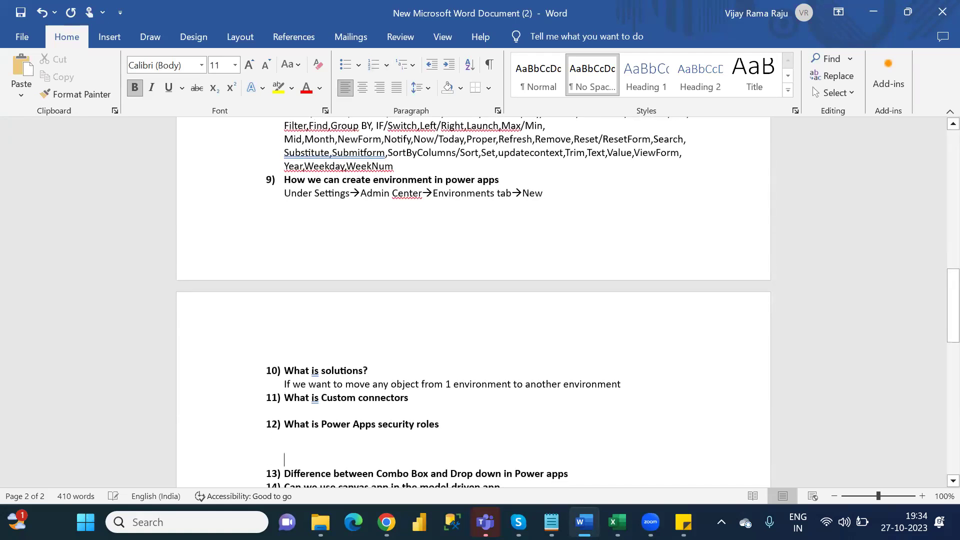
key(BackSpace)
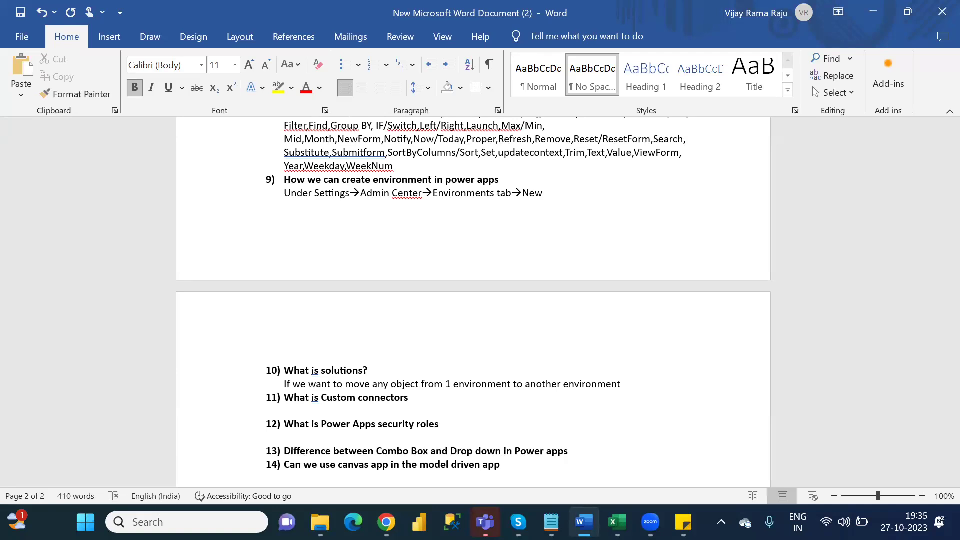
Step: Add an unnumbered blank line after question 13 on Combo Box, then return to the Chrome Environments page
click(284, 451)
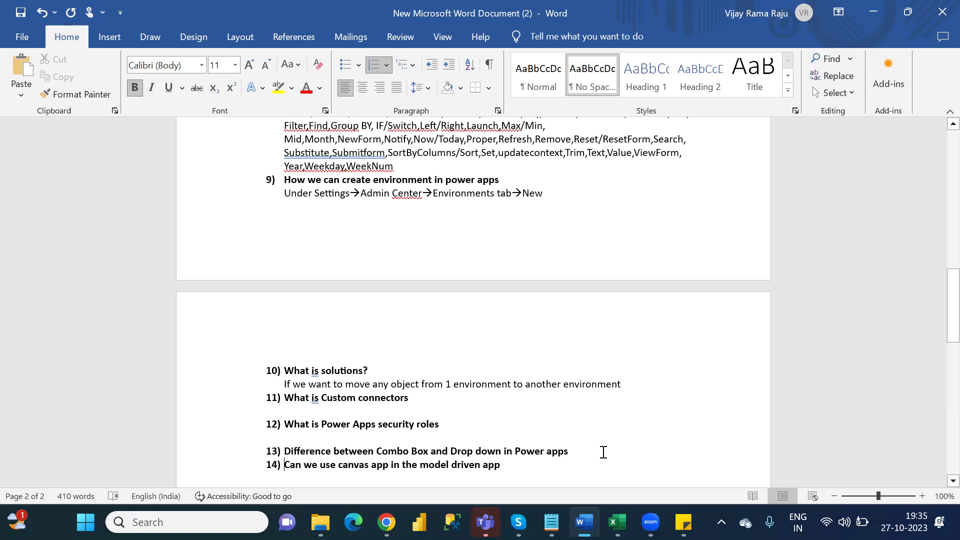
key(Return)
key(Return)
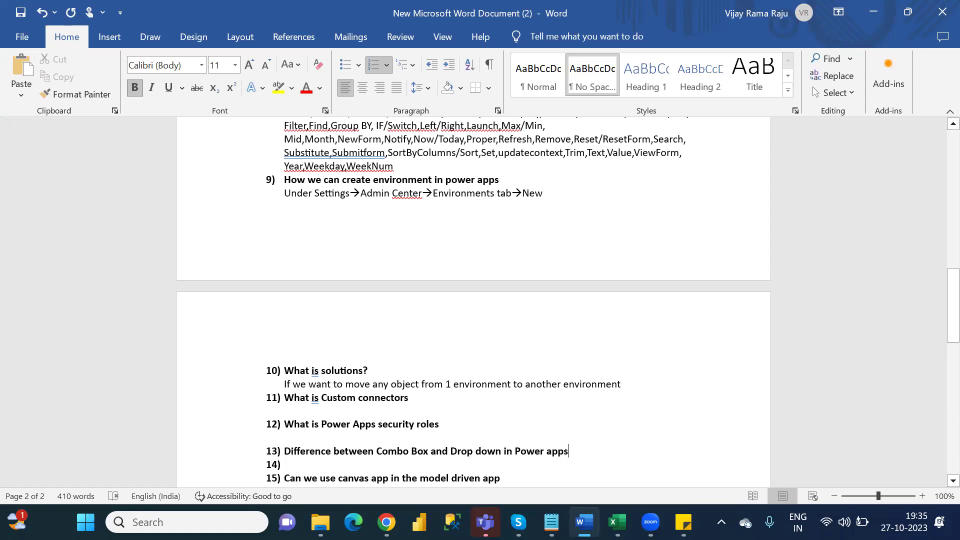
key(BackSpace)
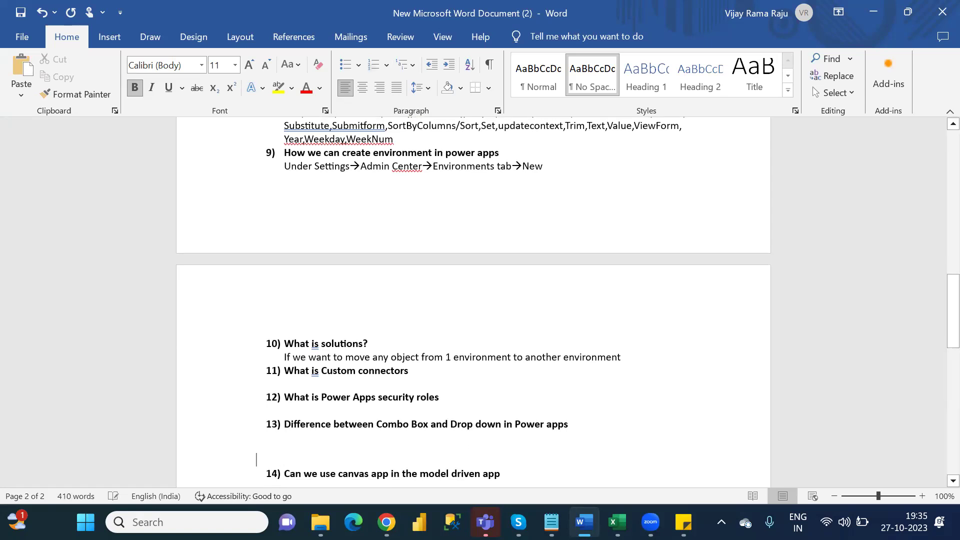
key(BackSpace)
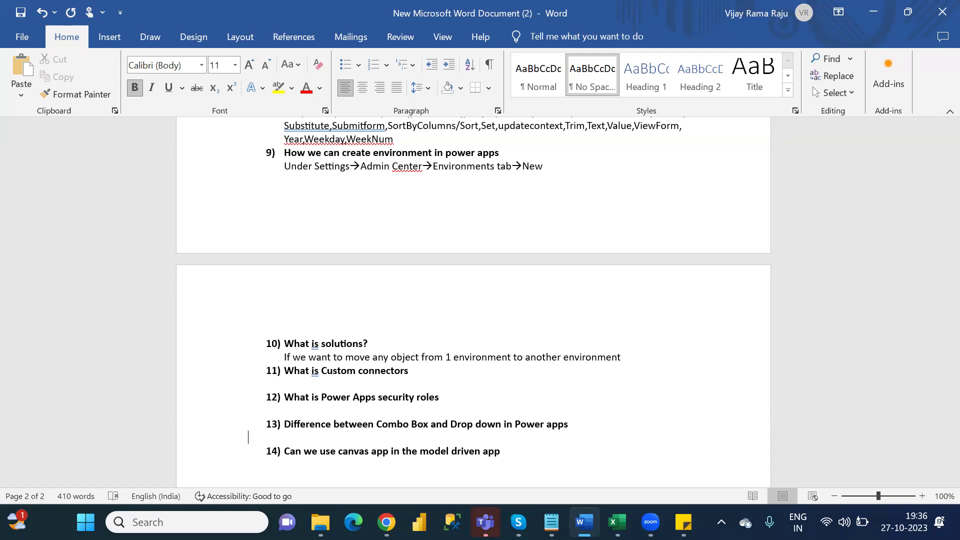
click(284, 451)
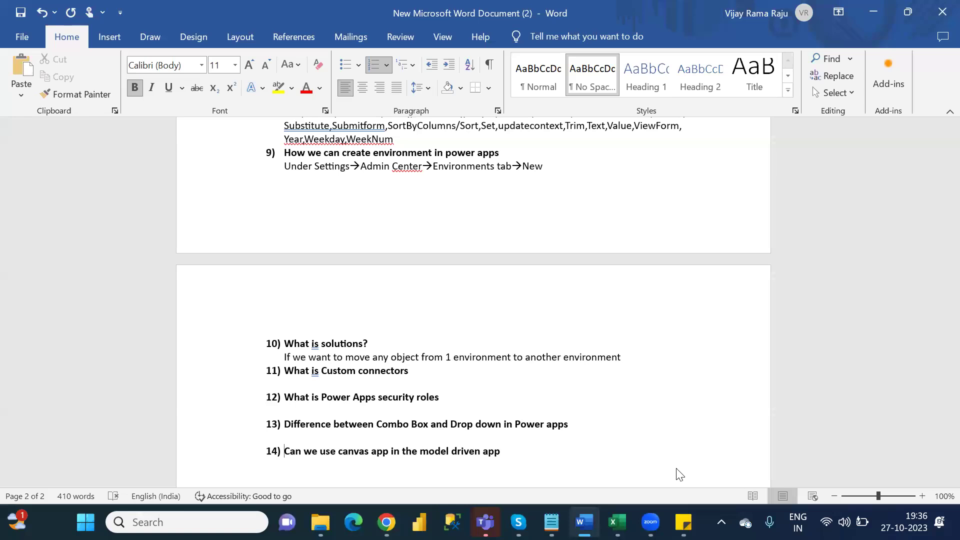
click(386, 522)
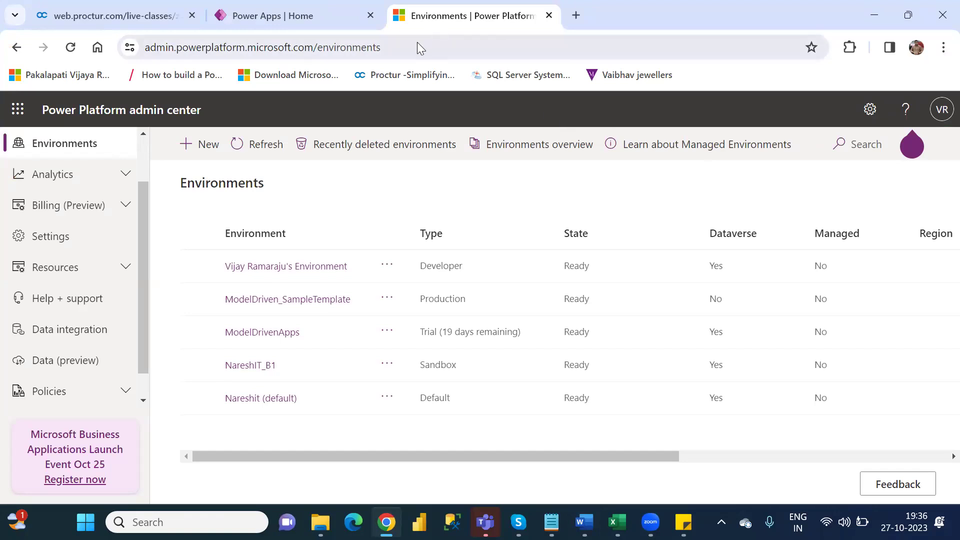
Step: Close the admin center tab and open Customer_ModelDrivenApp from the Apps list for editing
click(550, 16)
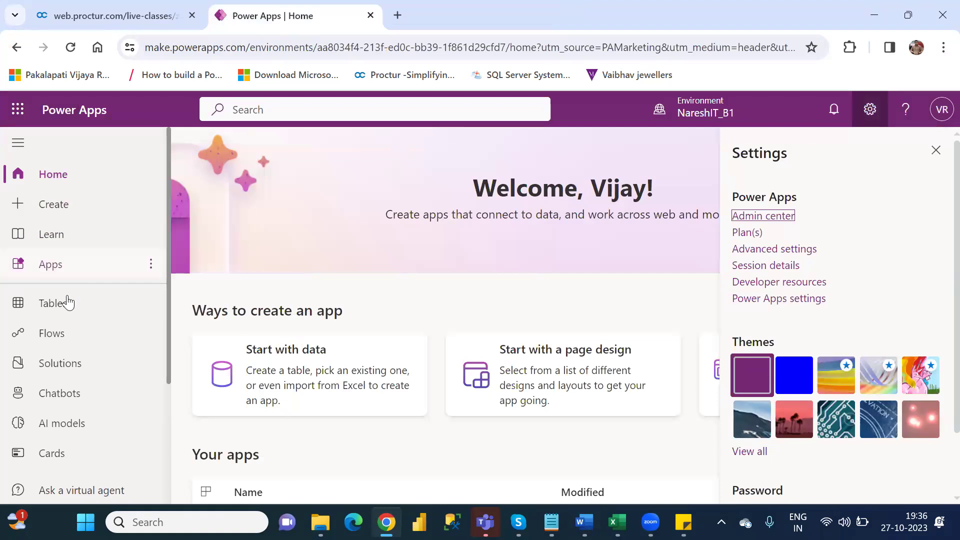
click(49, 270)
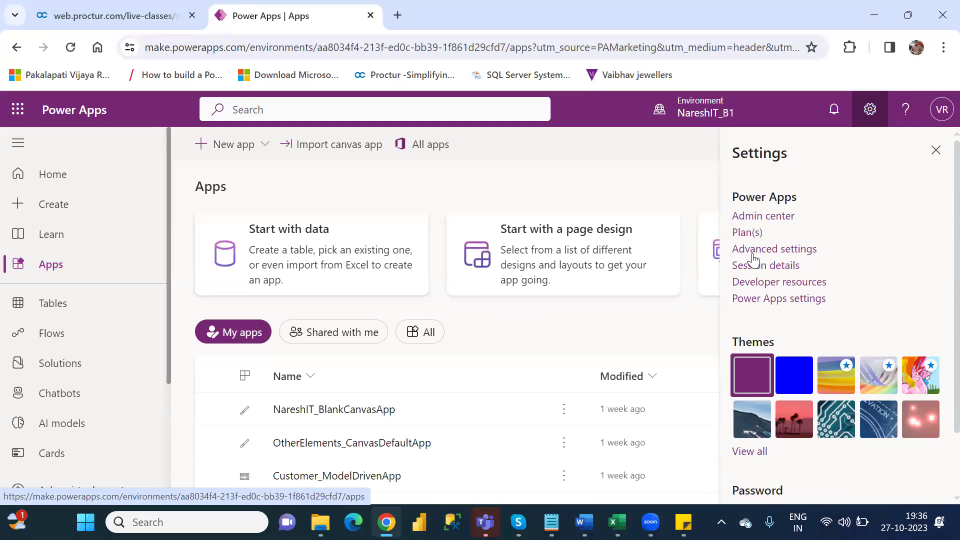
click(933, 148)
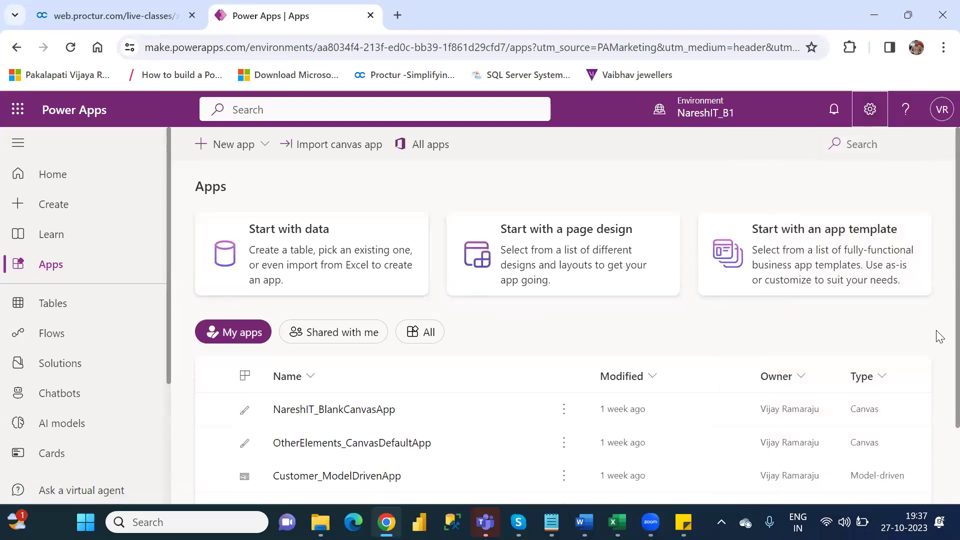
scroll(938, 399, down, 2)
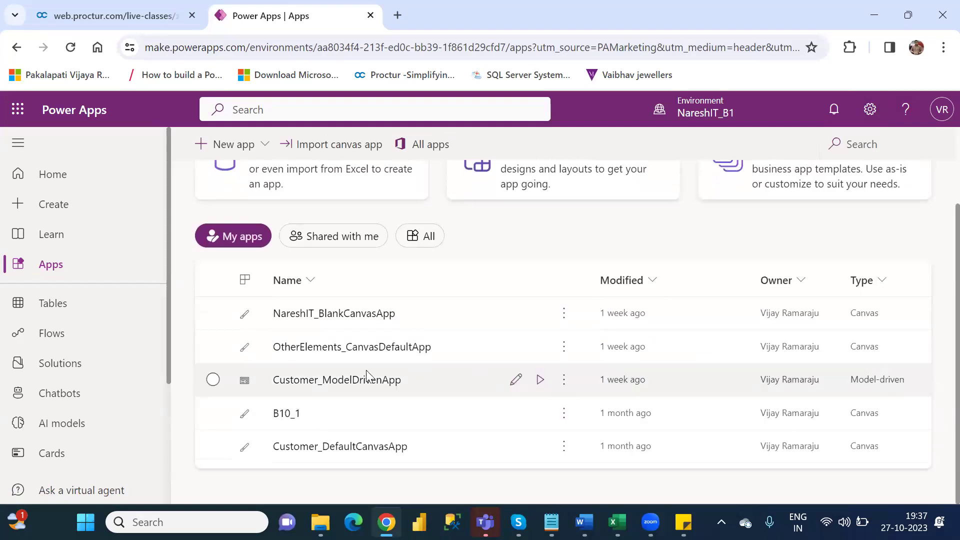
click(334, 379)
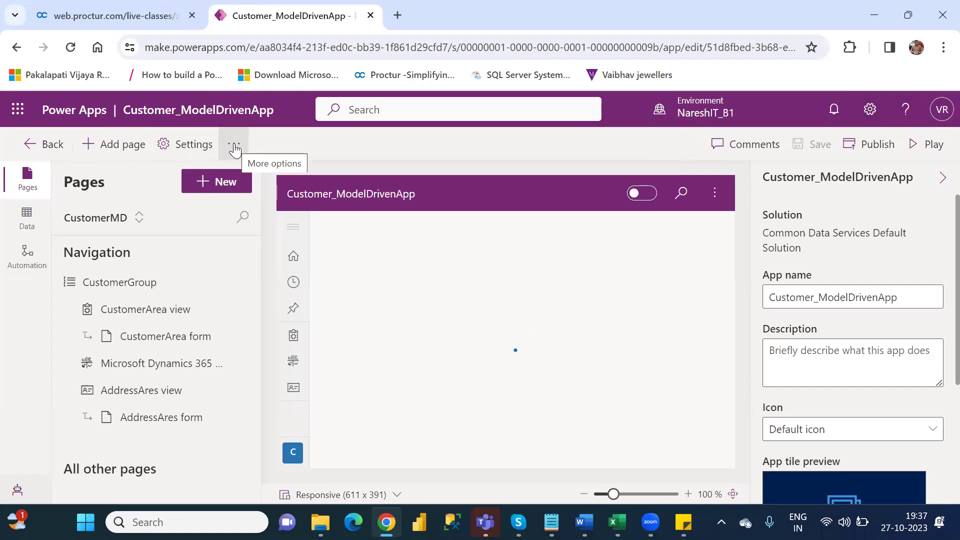
click(235, 149)
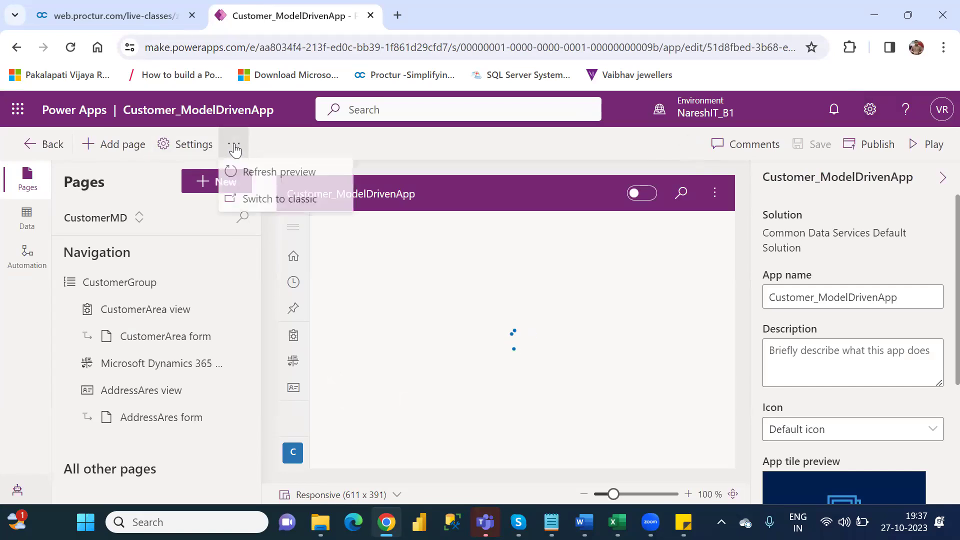
click(281, 202)
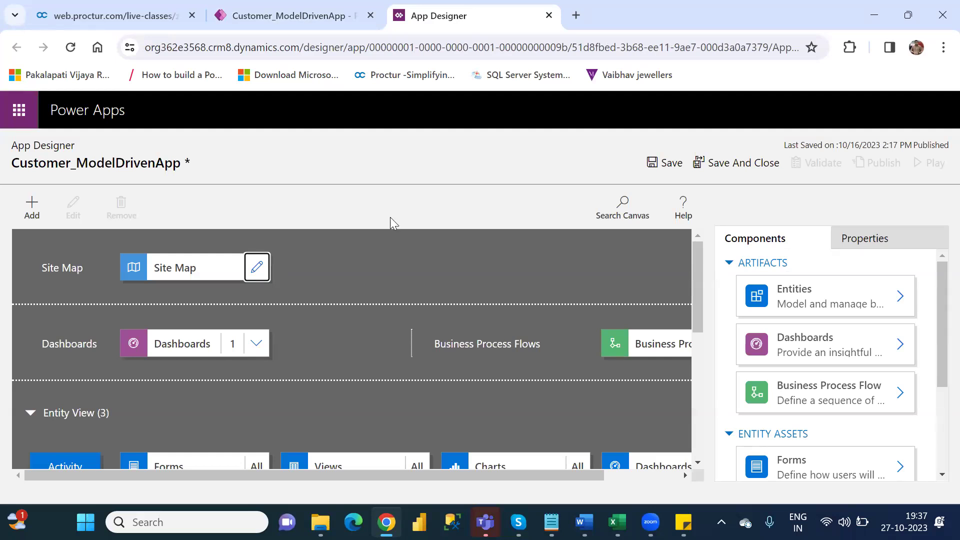
drag(697, 306, 708, 361)
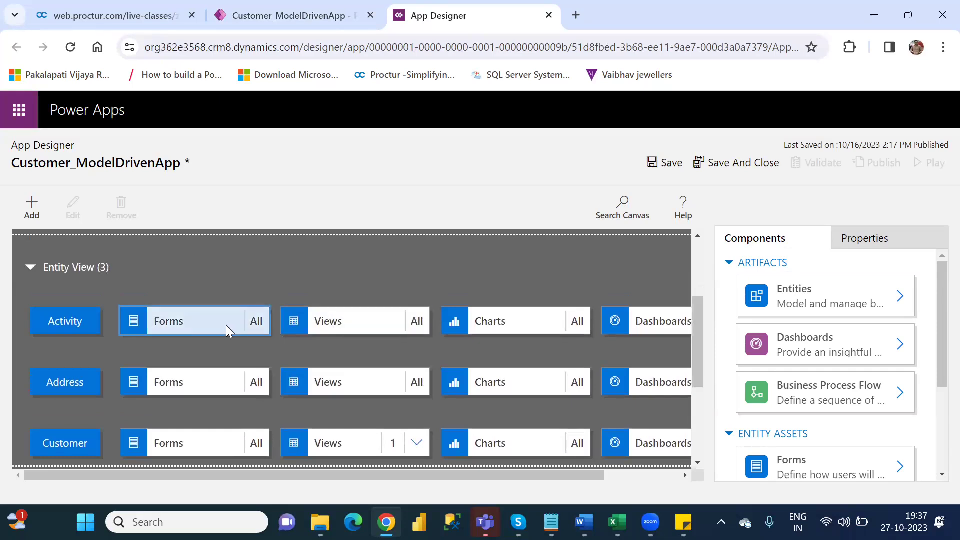
click(185, 324)
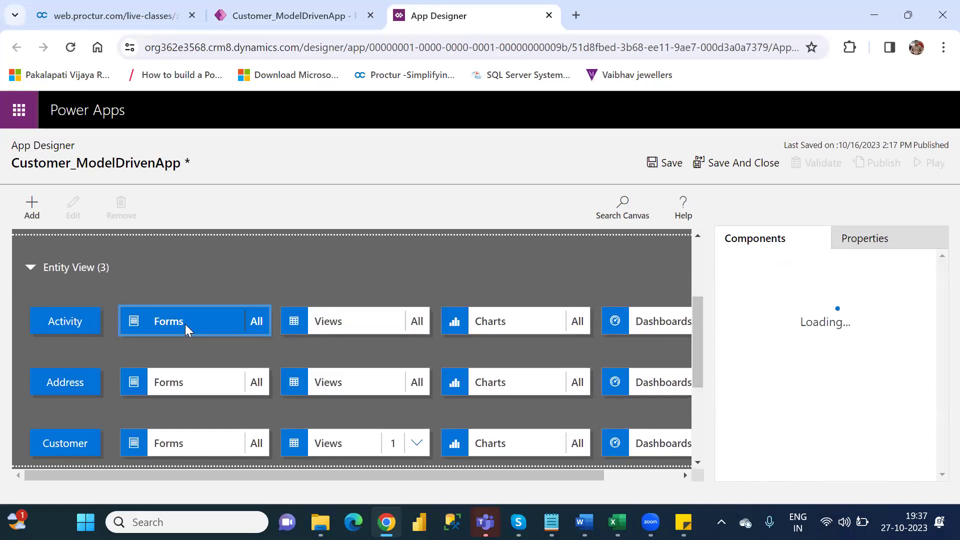
drag(698, 336, 698, 272)
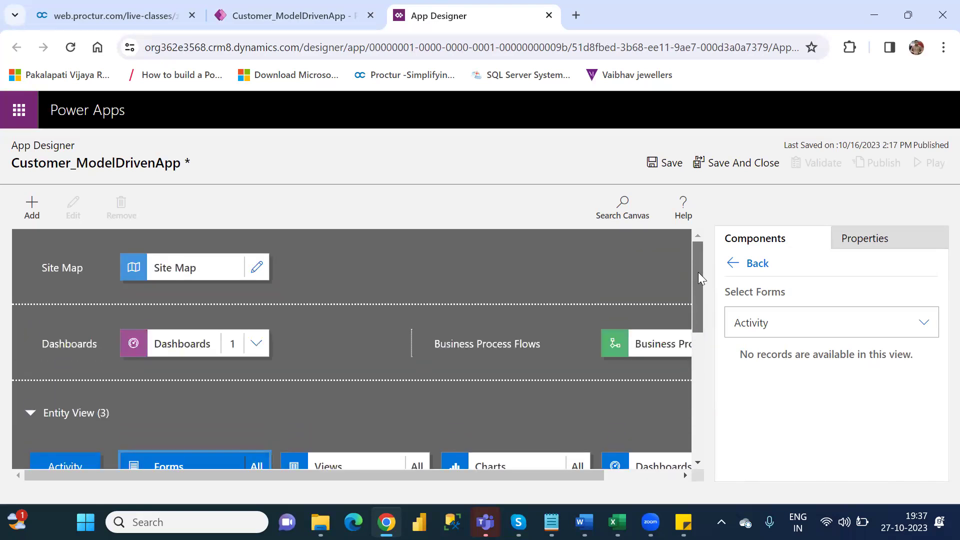
click(256, 269)
click(540, 335)
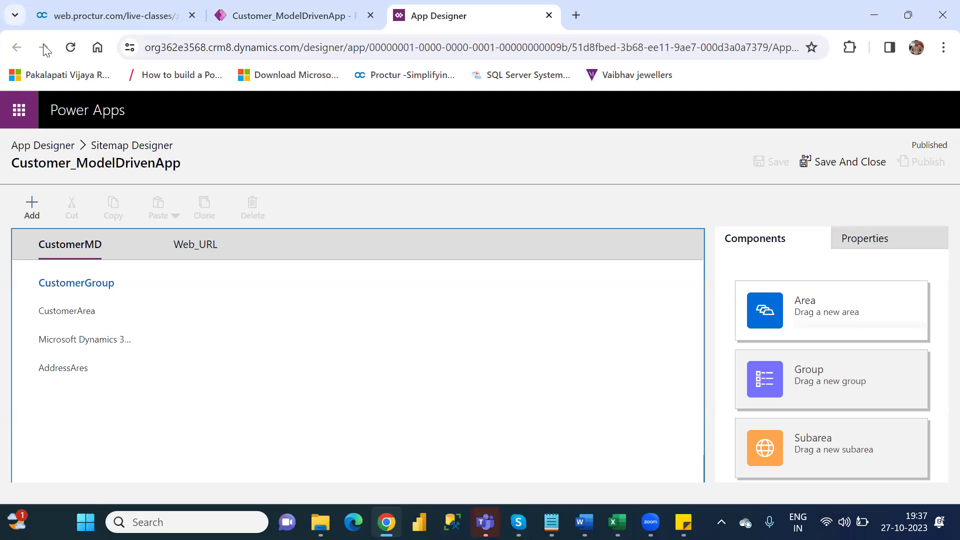
click(549, 16)
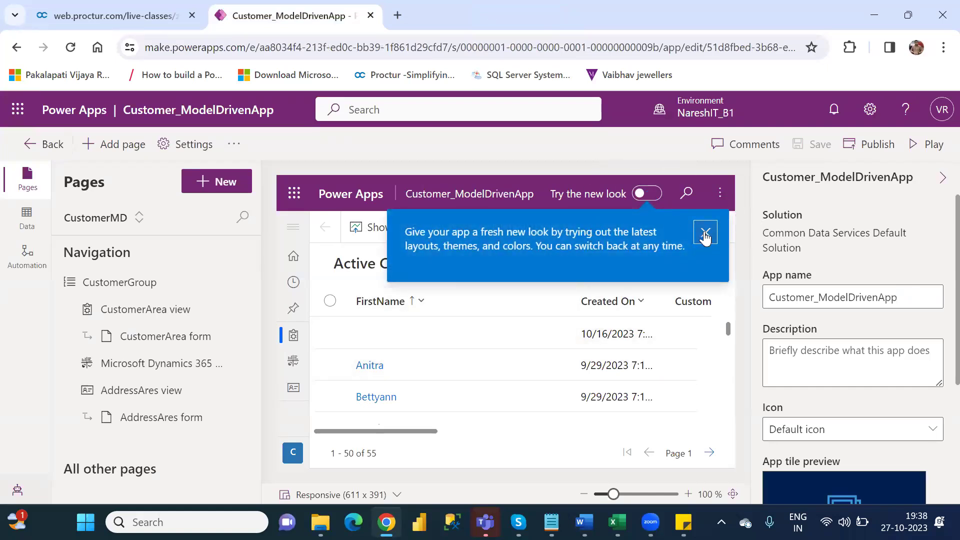
Step: Publish Customer_ModelDrivenApp and play it in a new browser tab
click(705, 233)
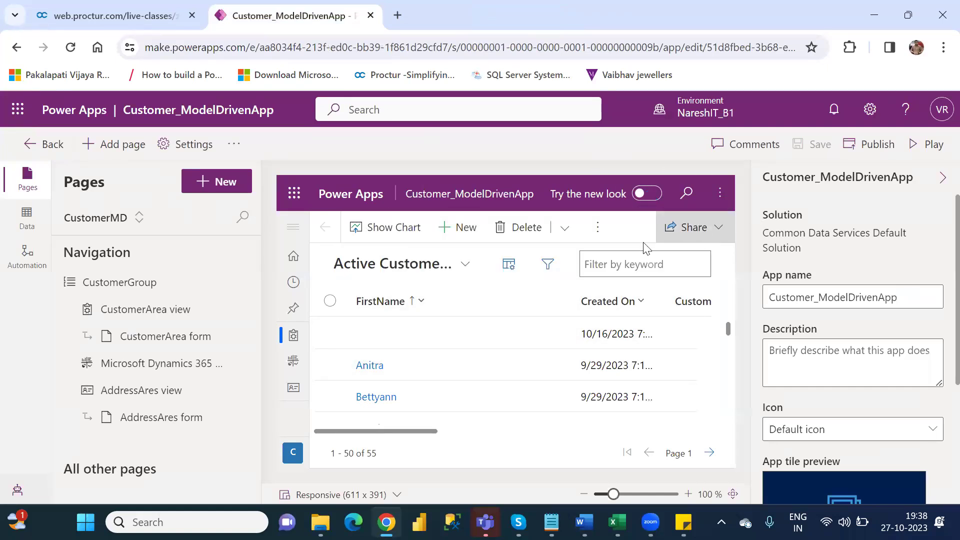
click(594, 235)
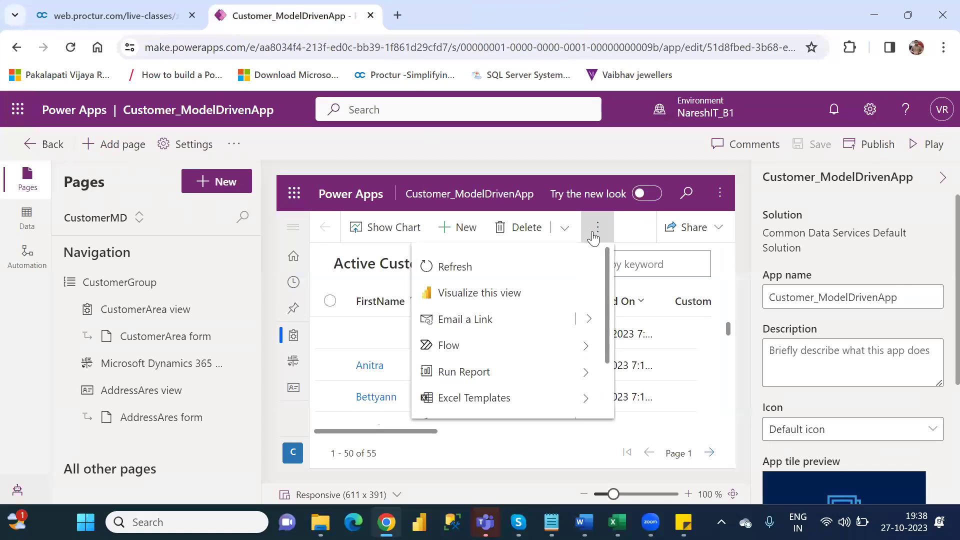
click(688, 155)
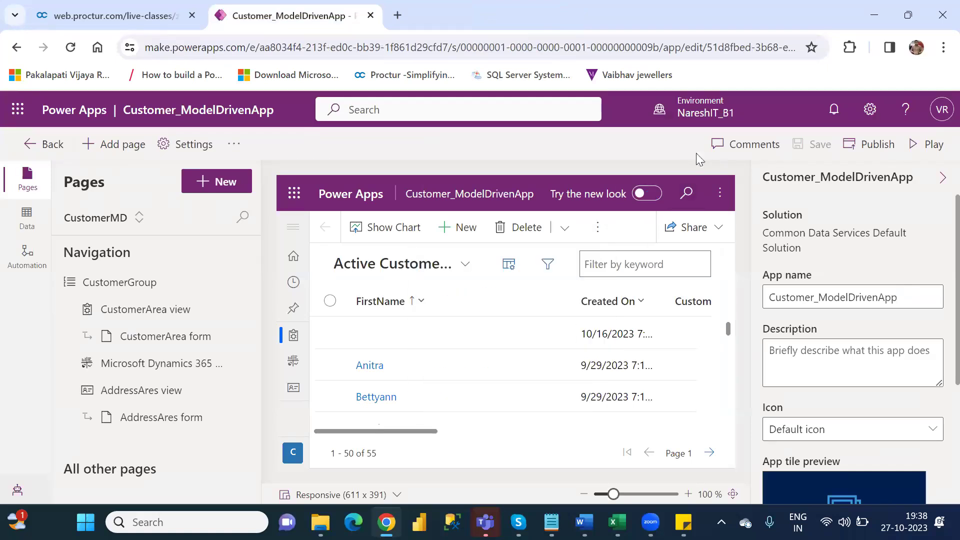
click(874, 146)
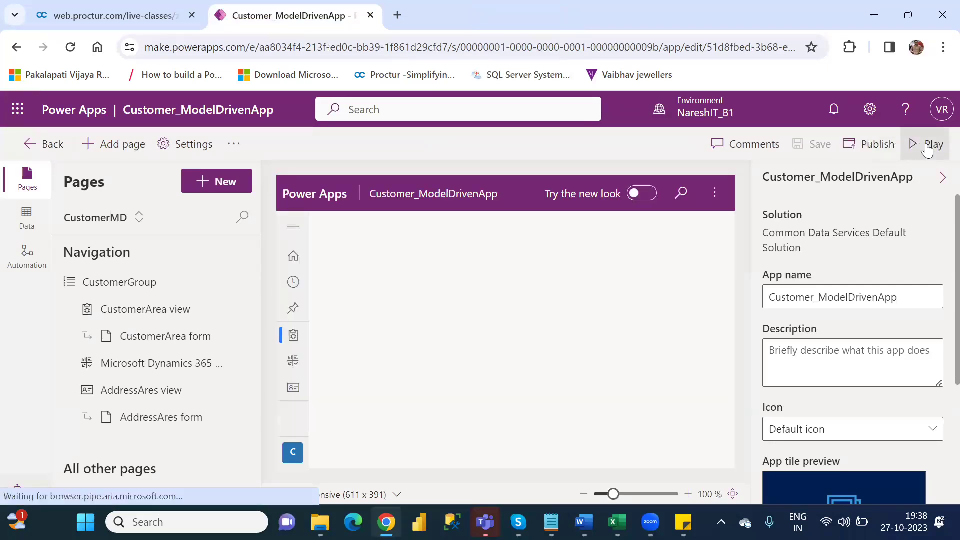
click(927, 147)
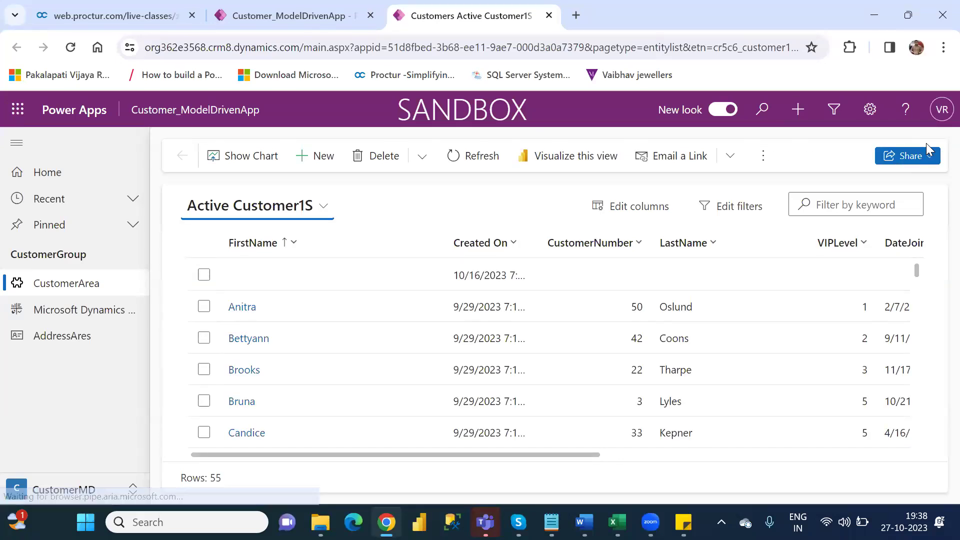
Step: In the running app, browse the customer list's more-commands menu and its Flow options
click(765, 157)
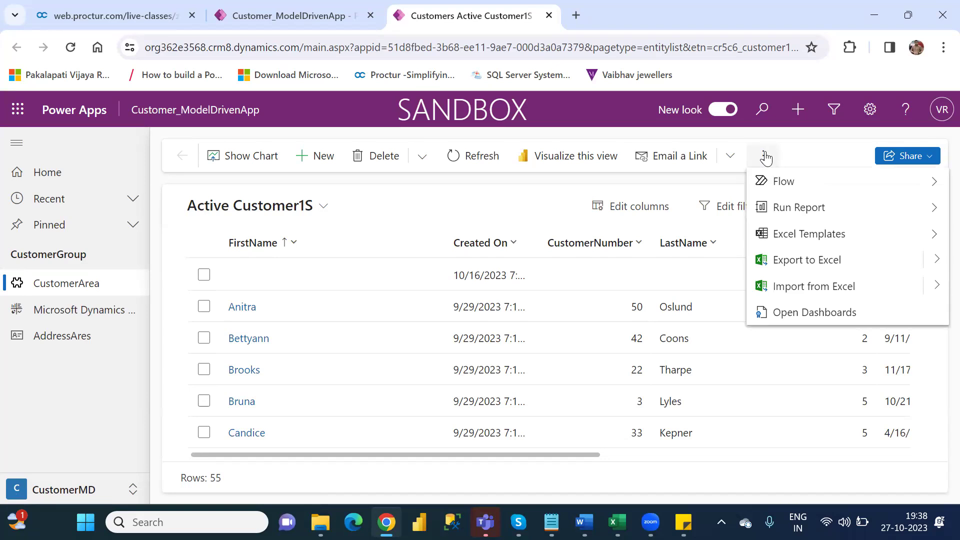
click(603, 183)
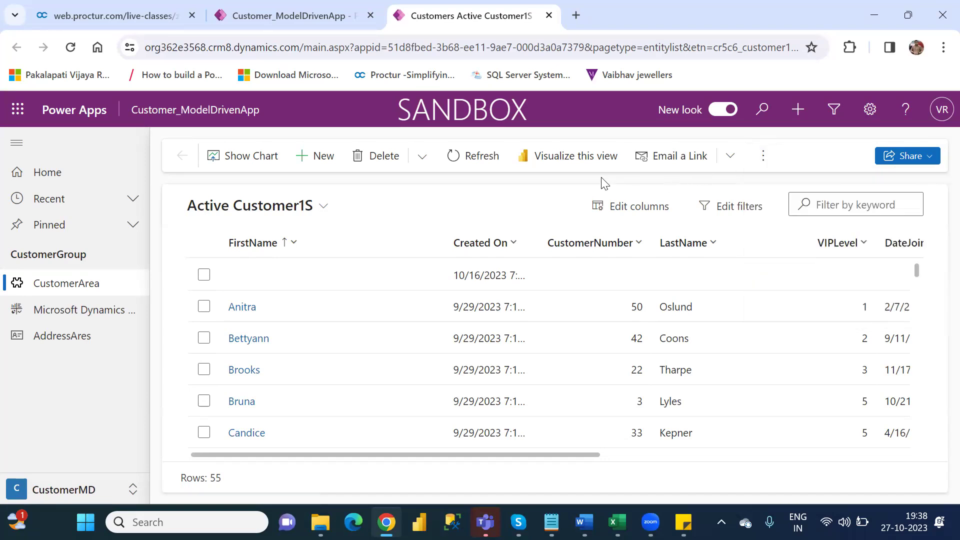
click(764, 159)
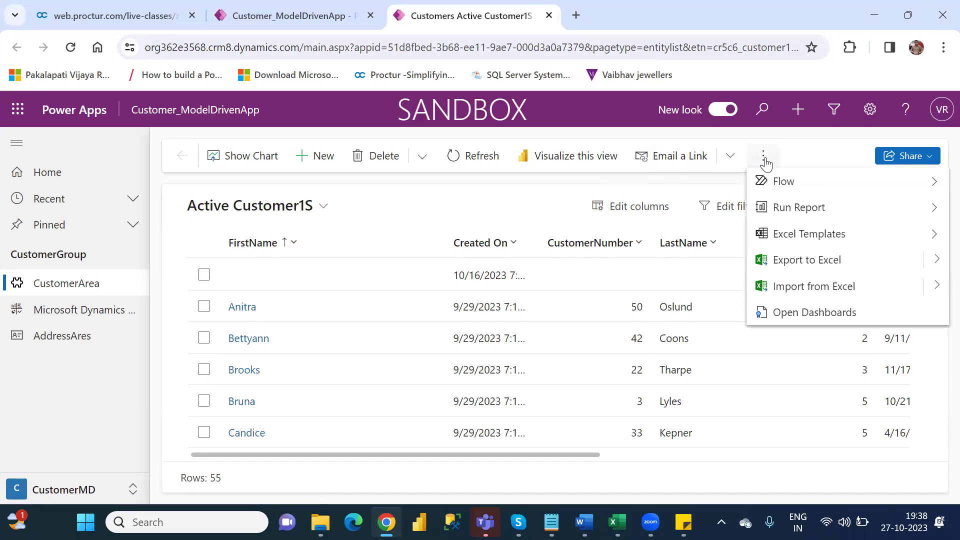
click(796, 184)
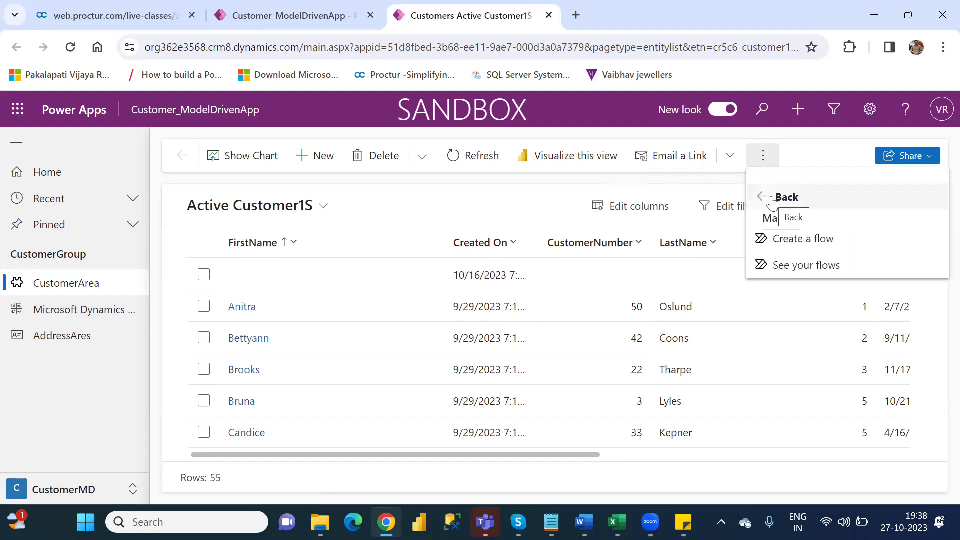
click(772, 200)
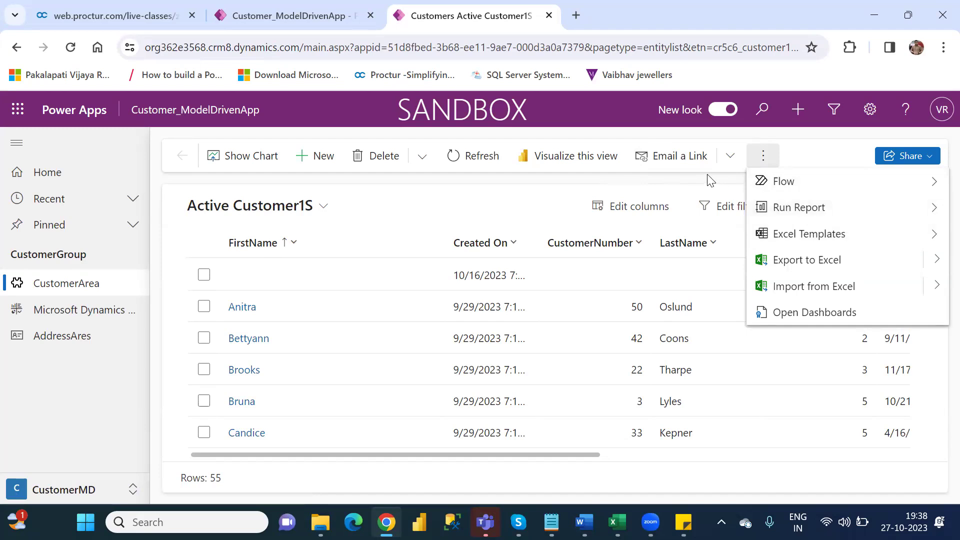
click(684, 180)
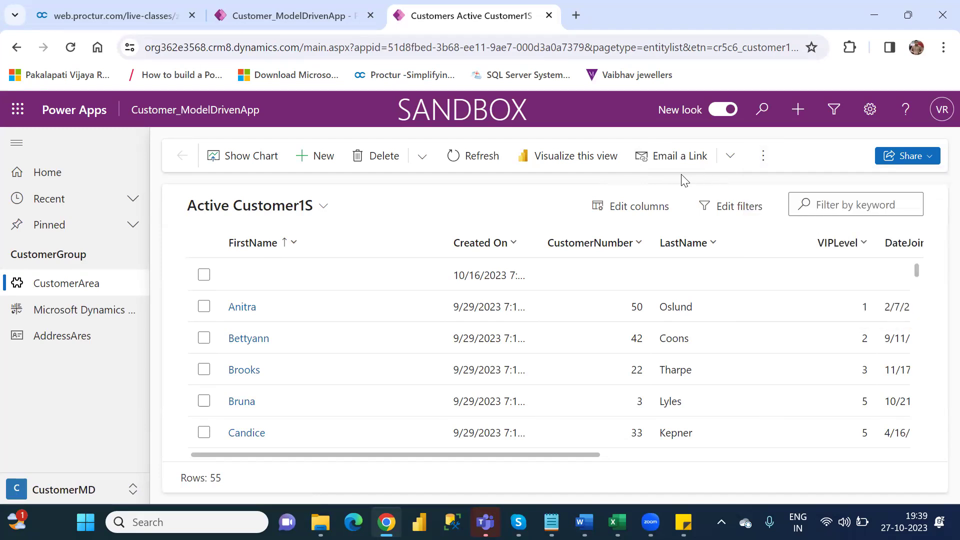
Step: Close the running app tab and review the preview list's extra and app-wide commands
click(549, 16)
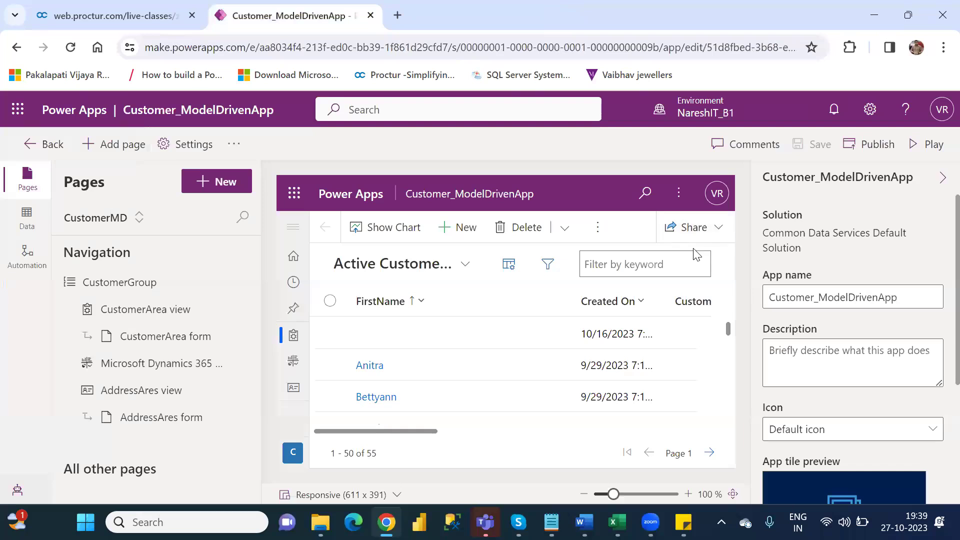
click(609, 231)
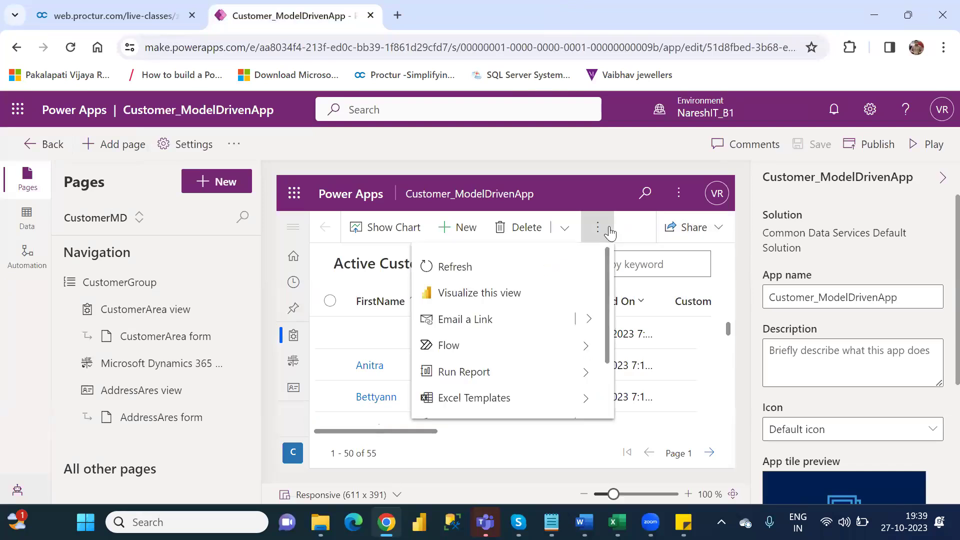
click(682, 194)
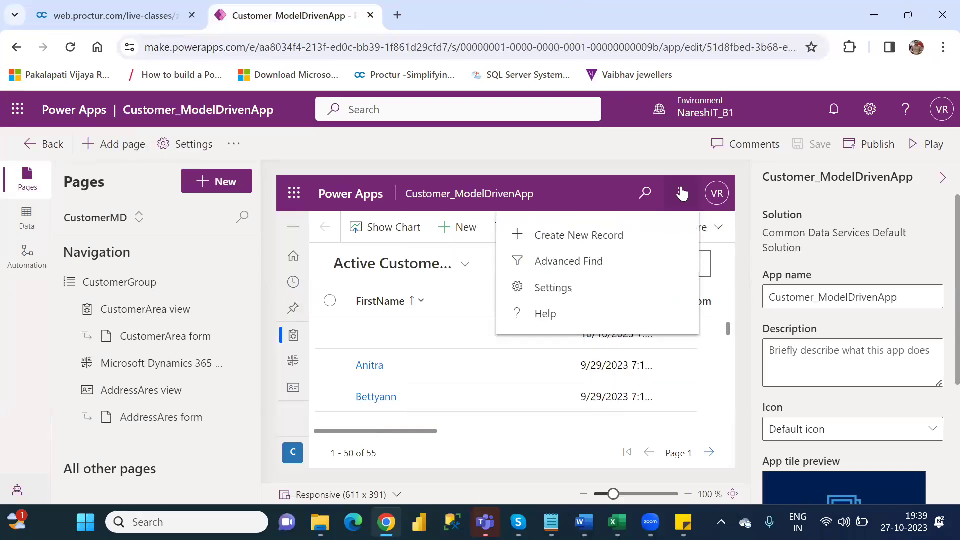
click(599, 161)
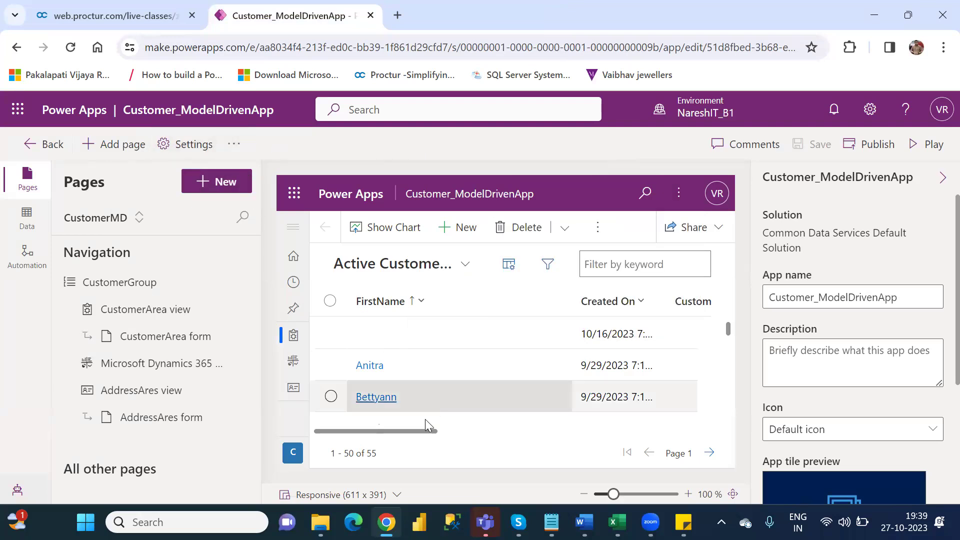
Step: Open a customer record in the designer preview, review its commands, then select the CustomerArea view
click(368, 370)
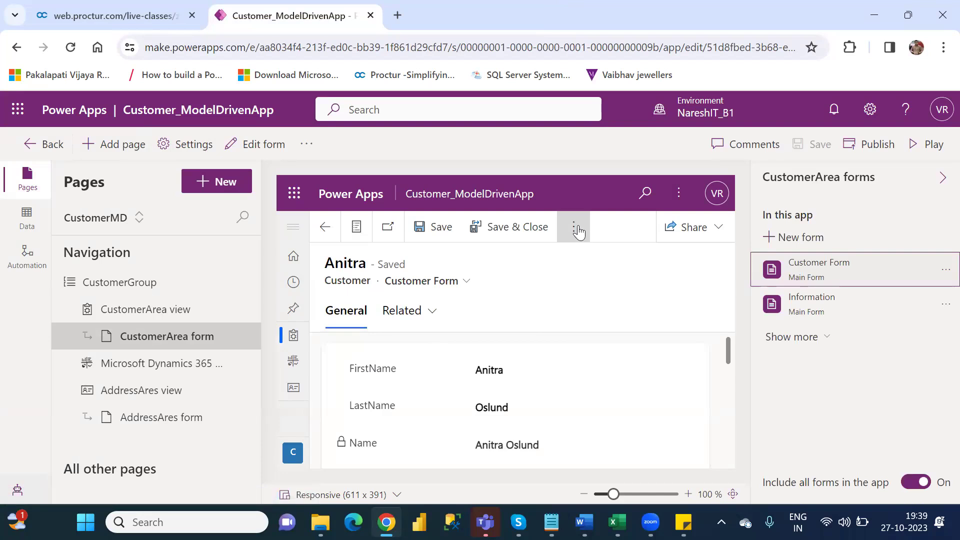
click(576, 229)
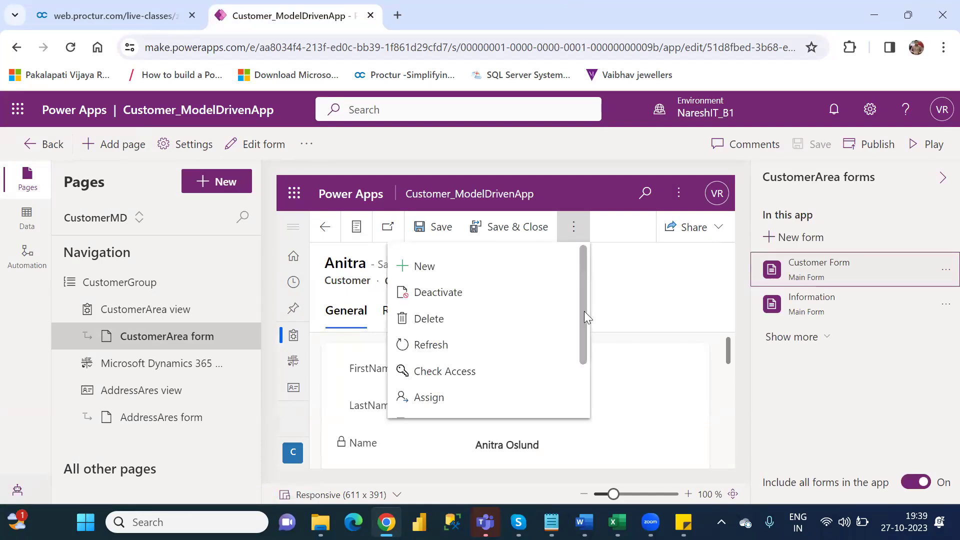
scroll(583, 311, down, 1)
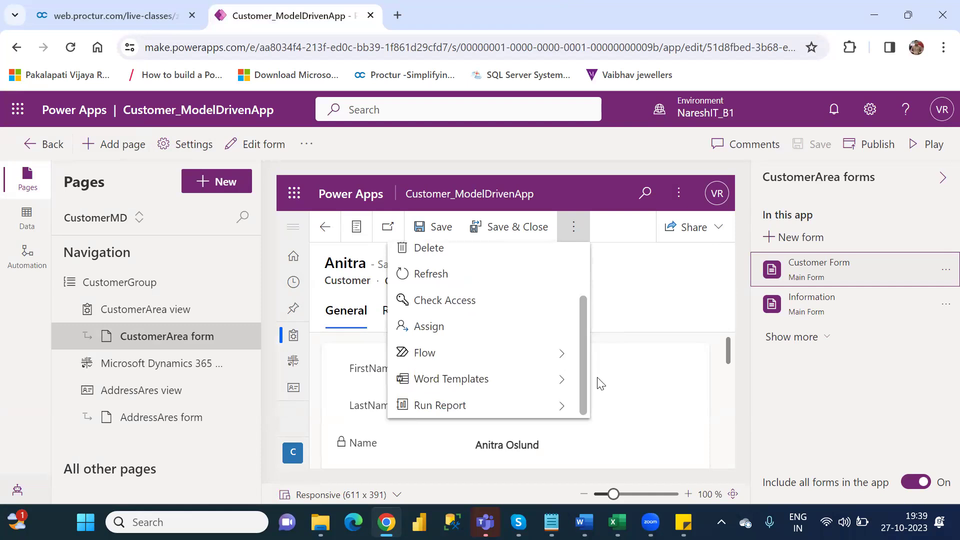
scroll(599, 350, up, 3)
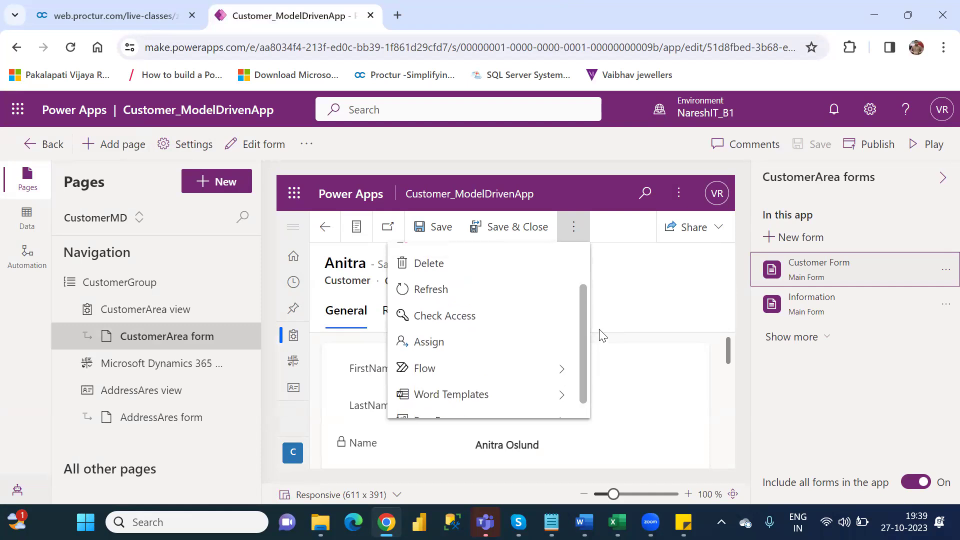
click(649, 314)
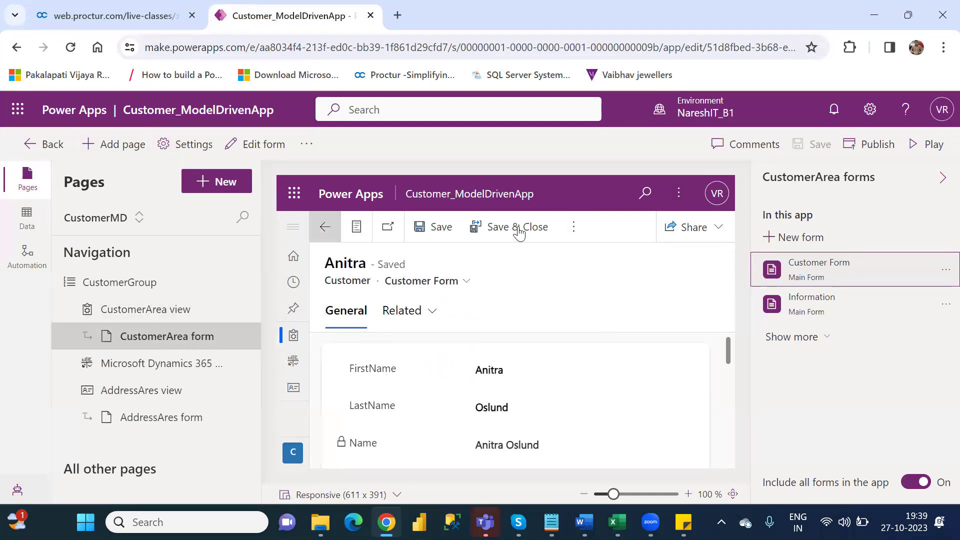
click(129, 316)
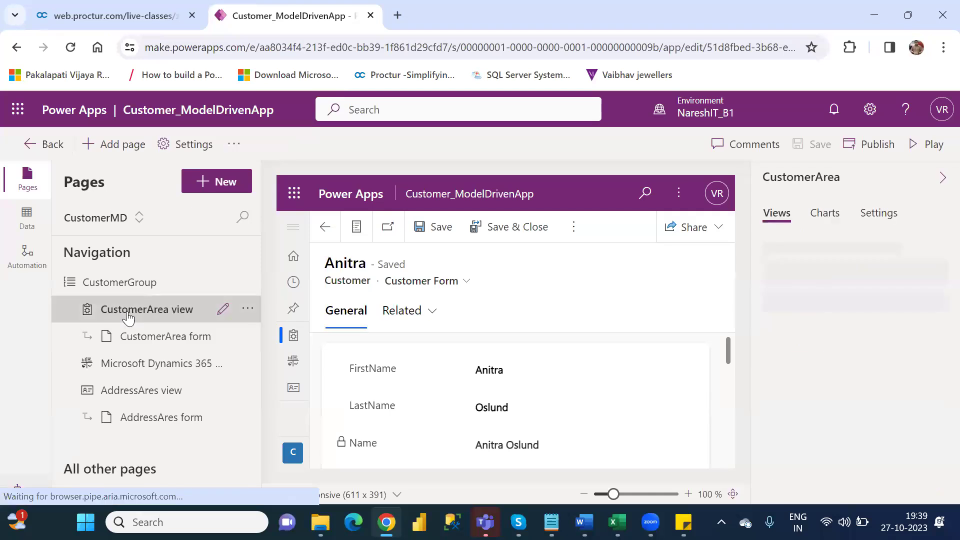
Step: Play the app again and open a customer record, checking its Flow and Report command options
click(927, 149)
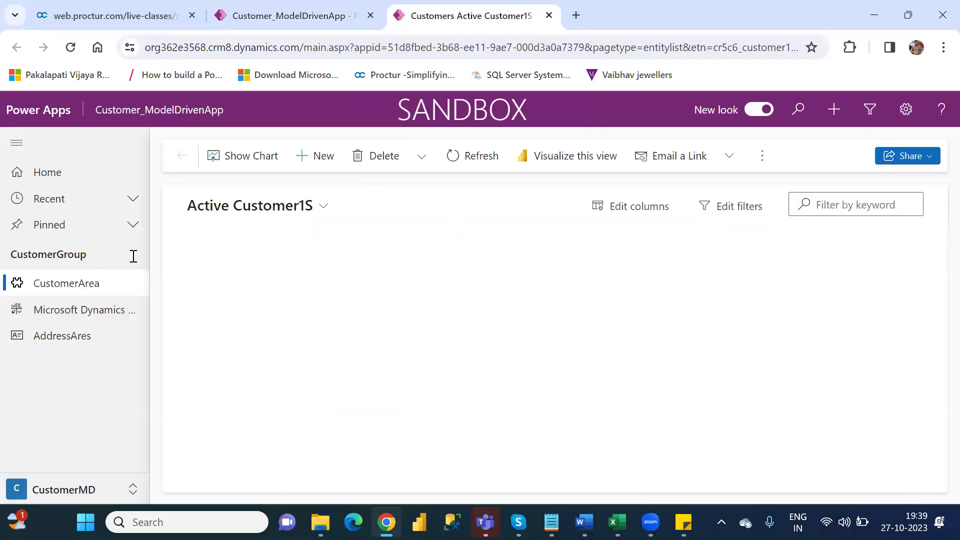
click(248, 306)
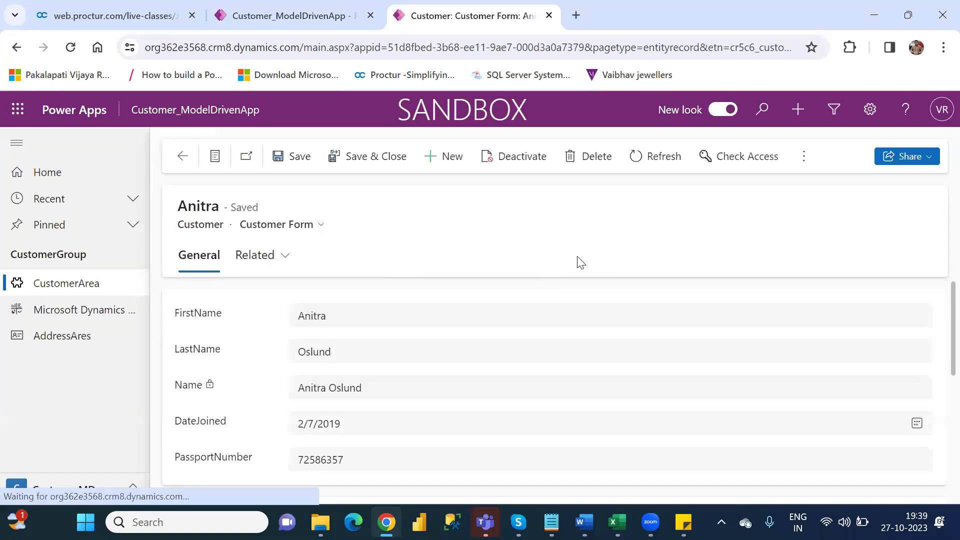
click(804, 158)
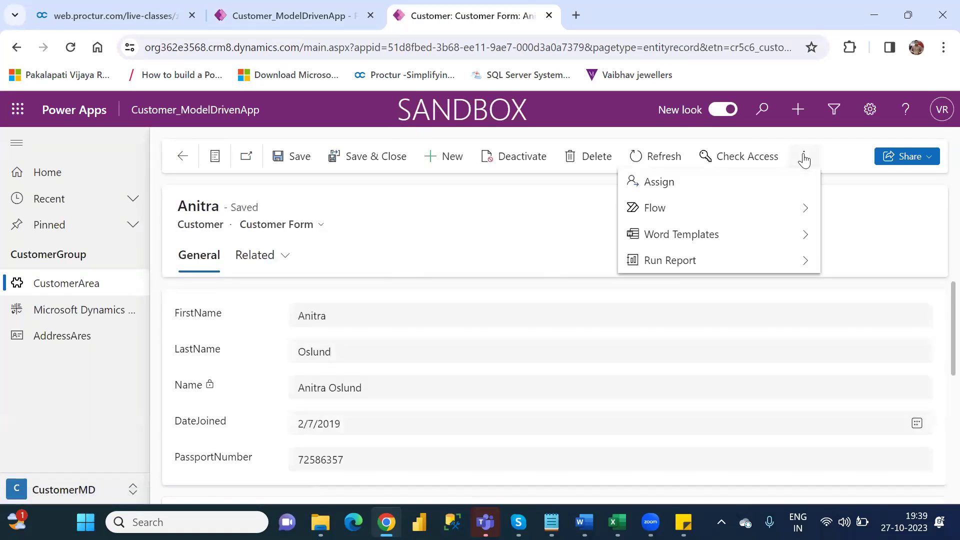
click(805, 210)
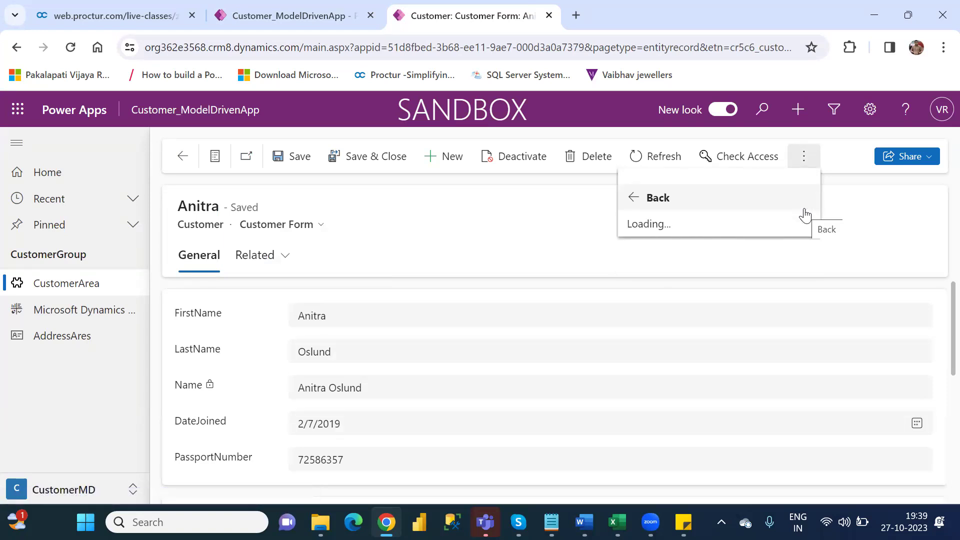
click(841, 203)
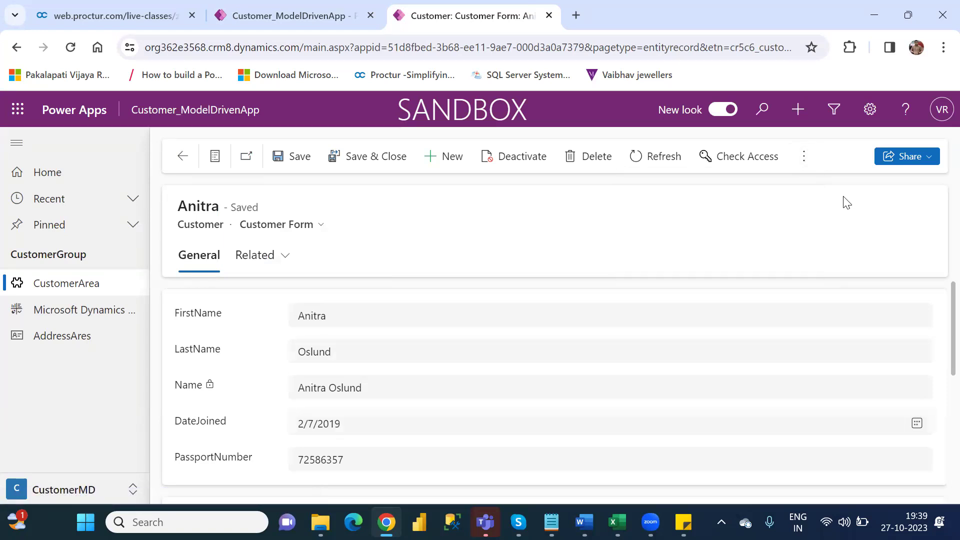
click(803, 156)
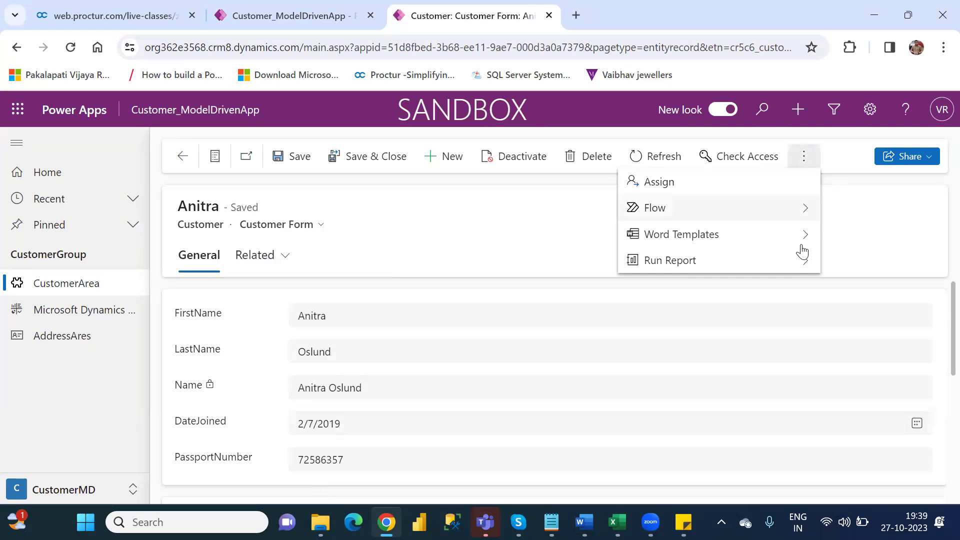
click(802, 266)
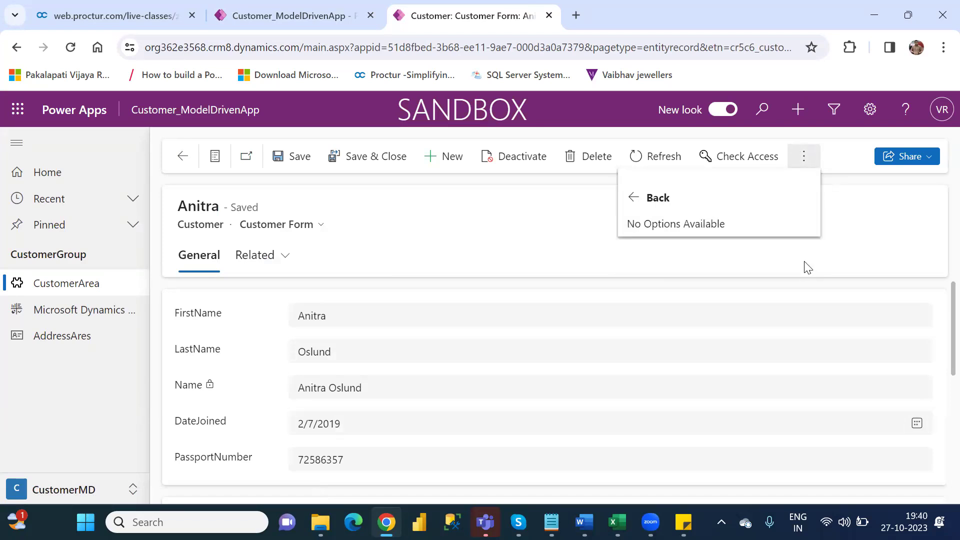
click(70, 339)
Step: Visit the addresses and dashboard pages, then open the second customer's record in Active Customer1S
click(70, 339)
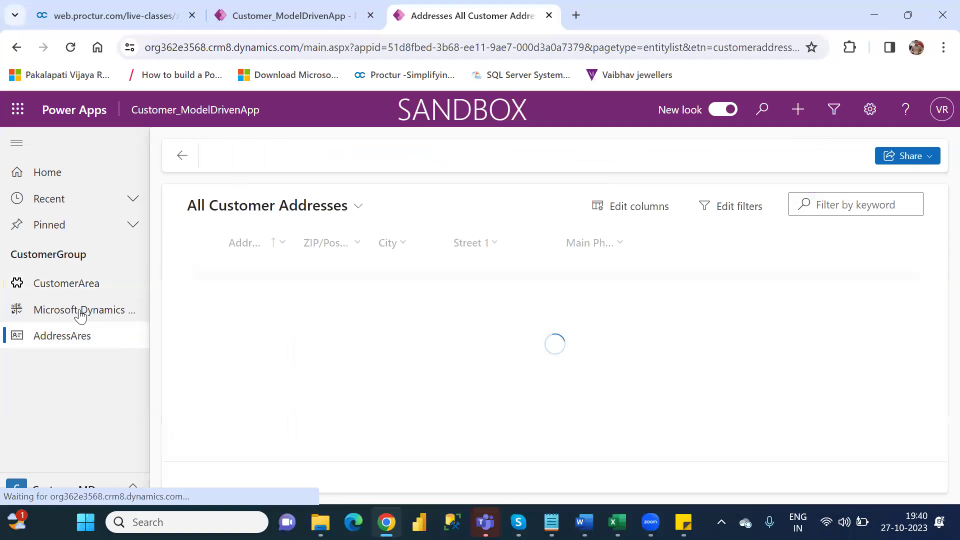
click(80, 312)
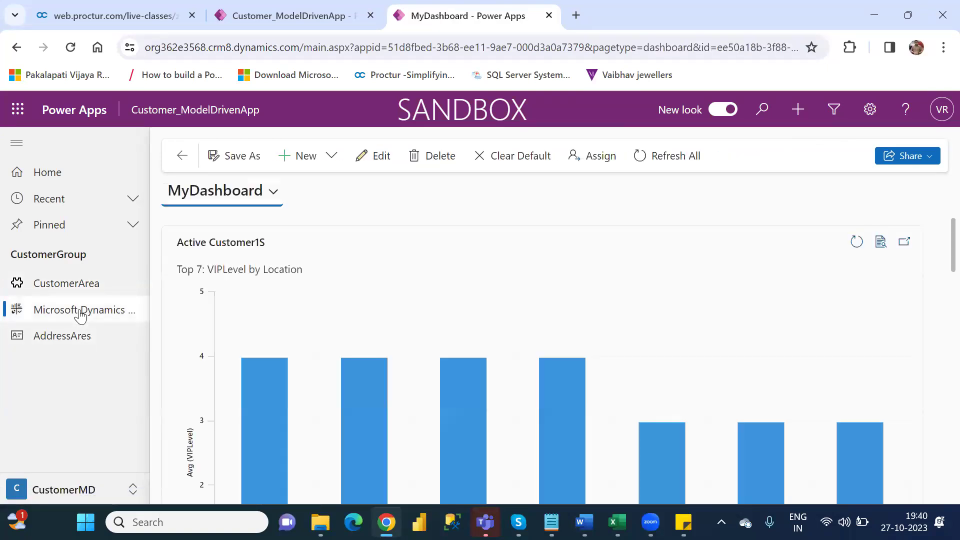
click(70, 287)
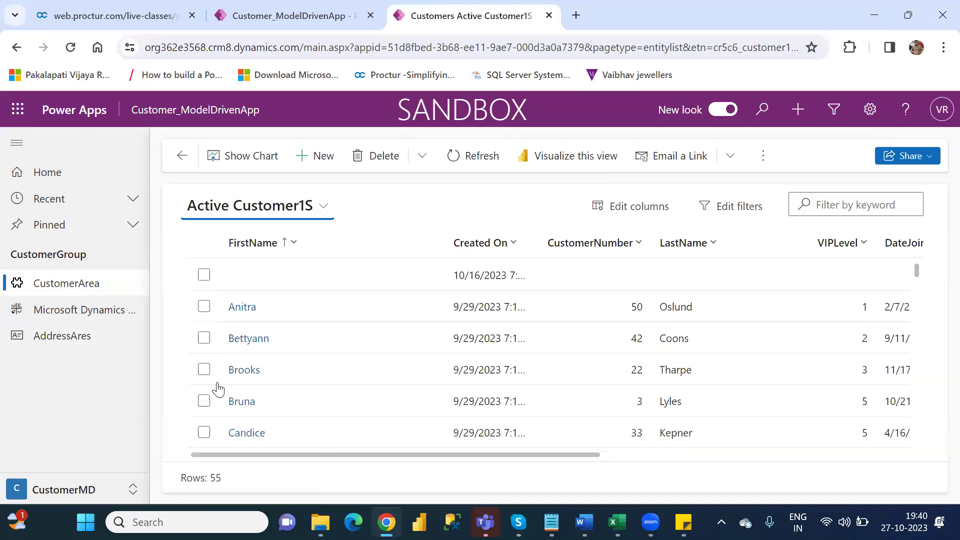
click(244, 345)
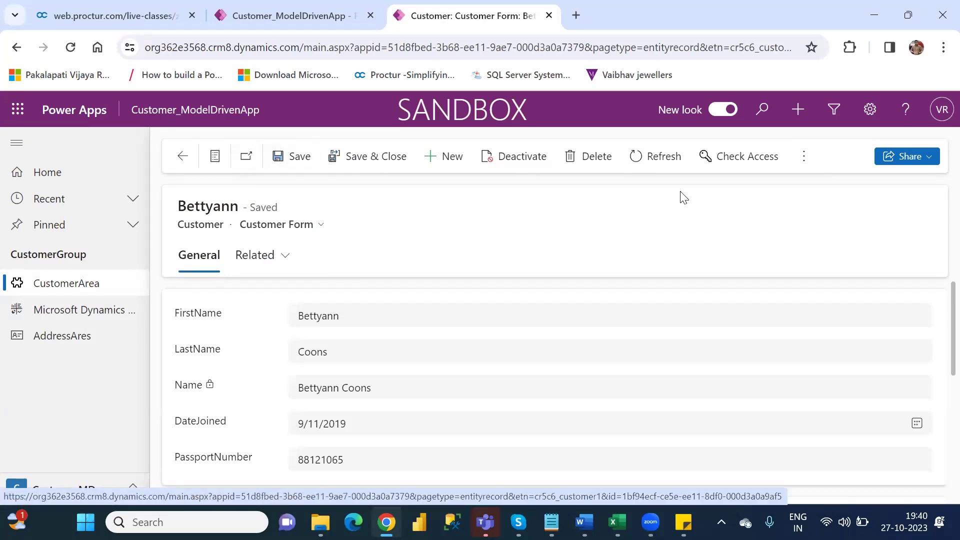
Step: Close the record tab, check the CustomerArea form preview's flow options, then return to the Apps list
click(548, 16)
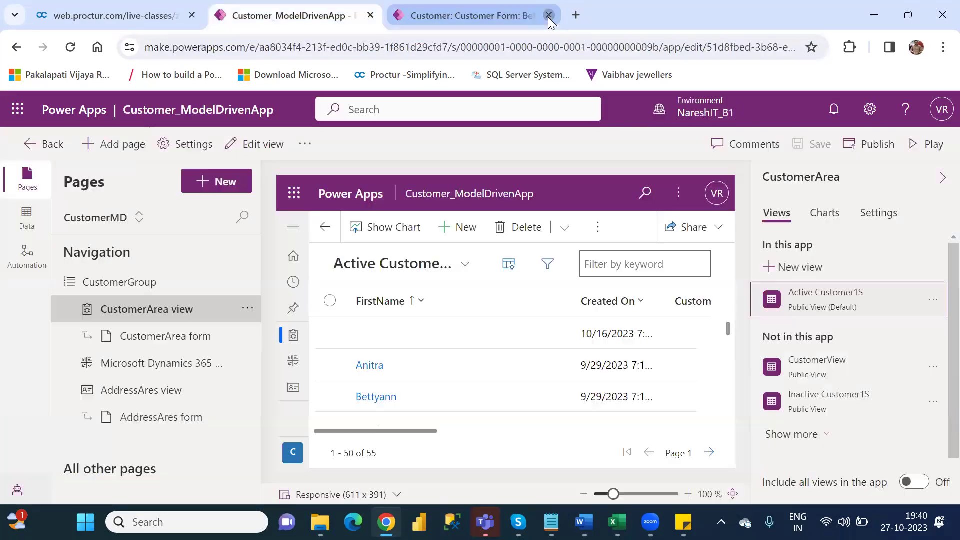
click(195, 337)
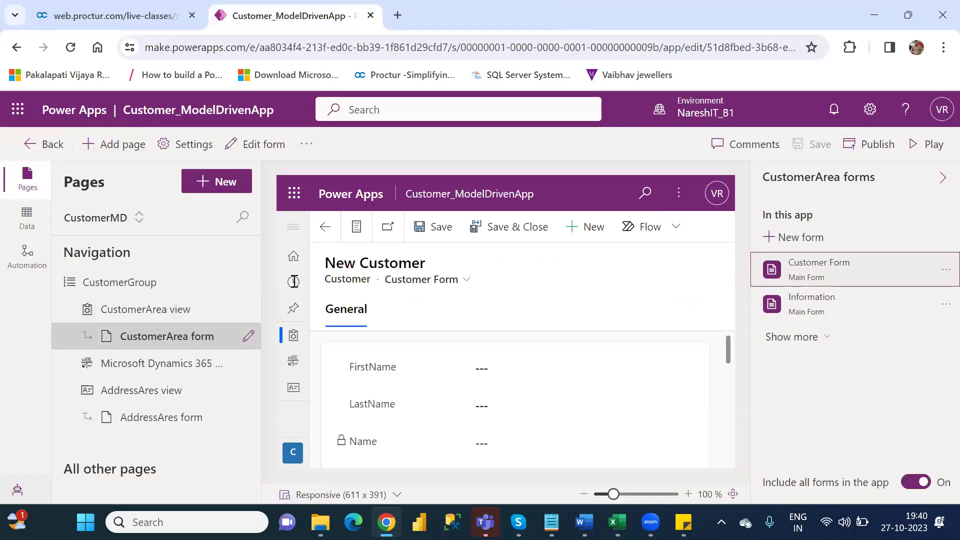
click(671, 239)
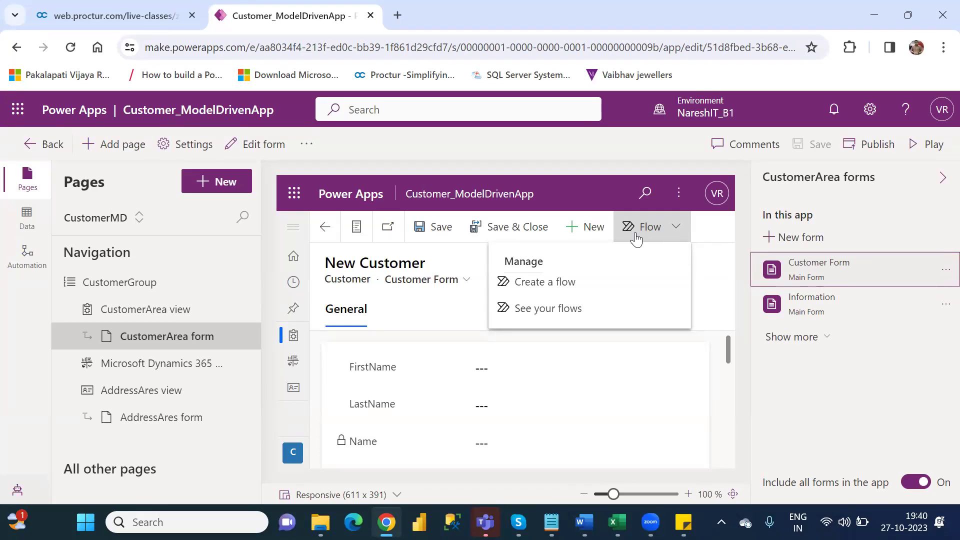
click(400, 316)
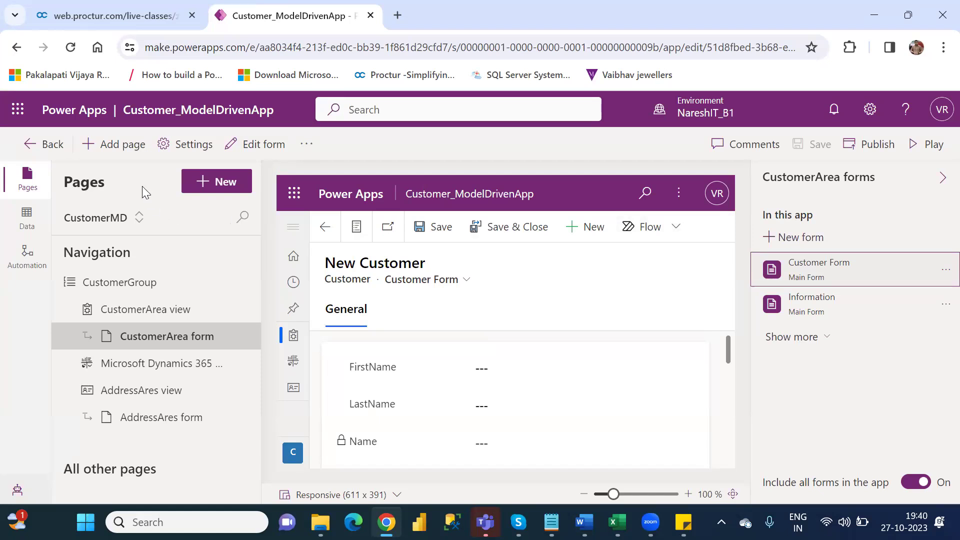
click(16, 49)
click(16, 50)
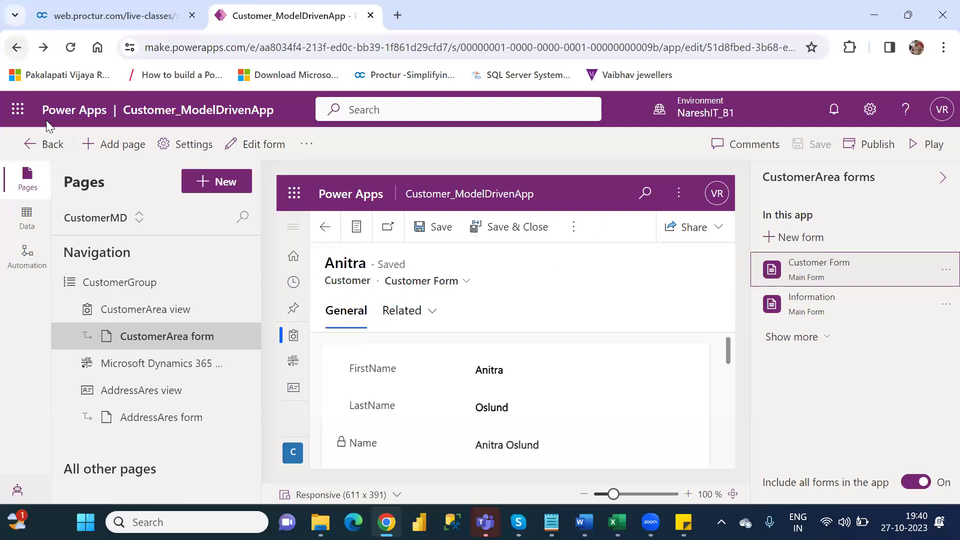
click(41, 145)
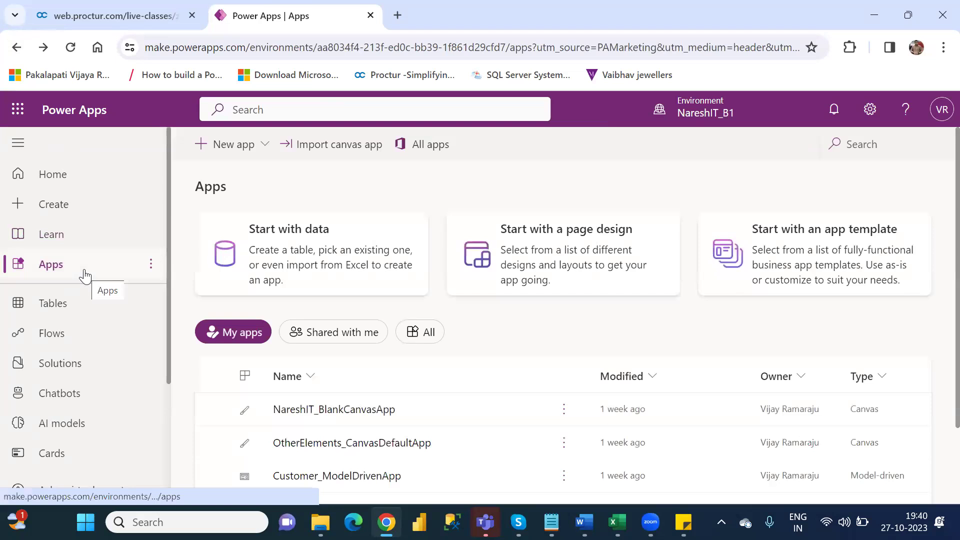
Step: Create a blank Dataverse model-driven app named xyz
click(60, 207)
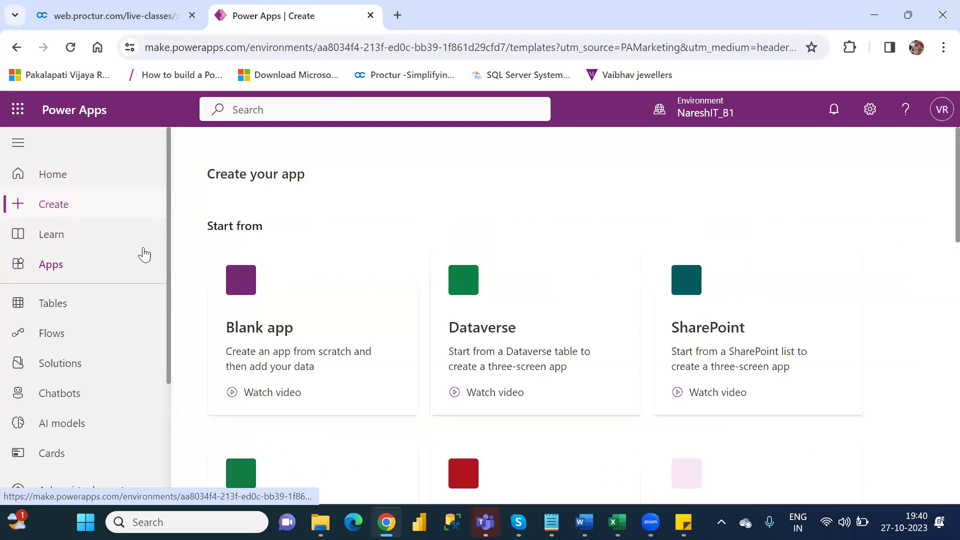
click(307, 323)
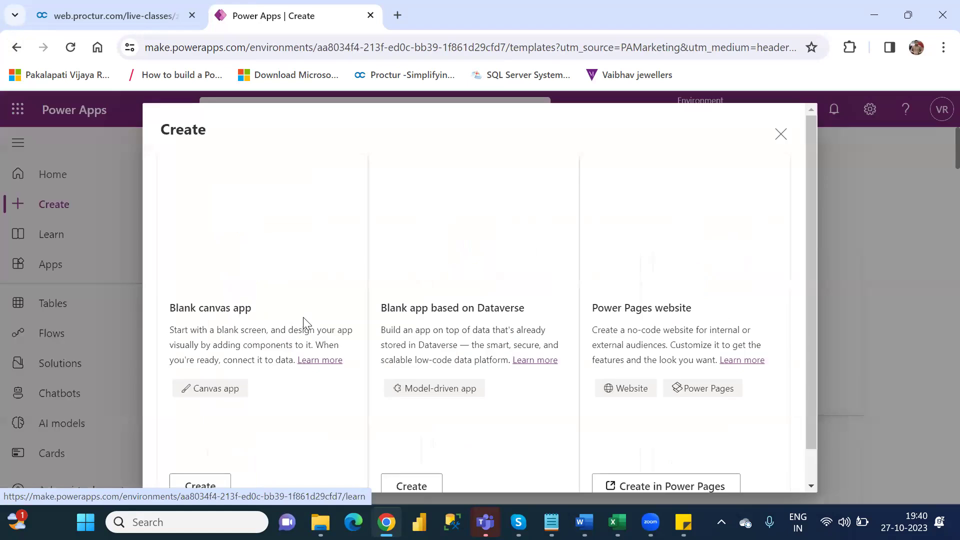
click(413, 484)
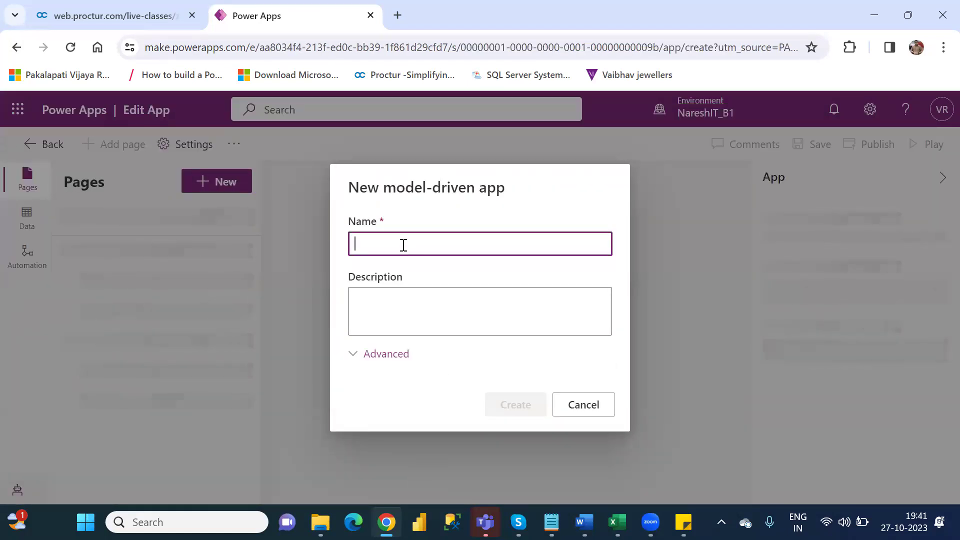
text(xyz)
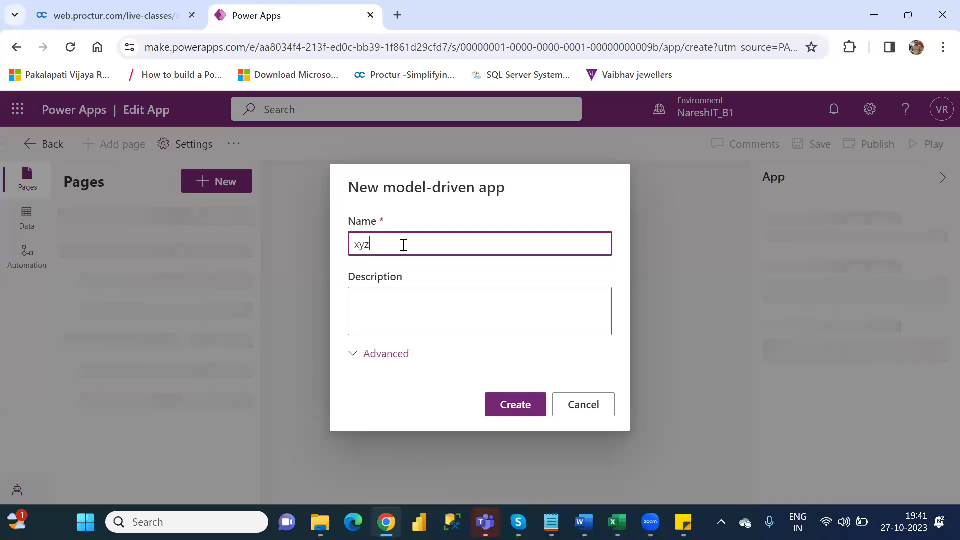
click(520, 400)
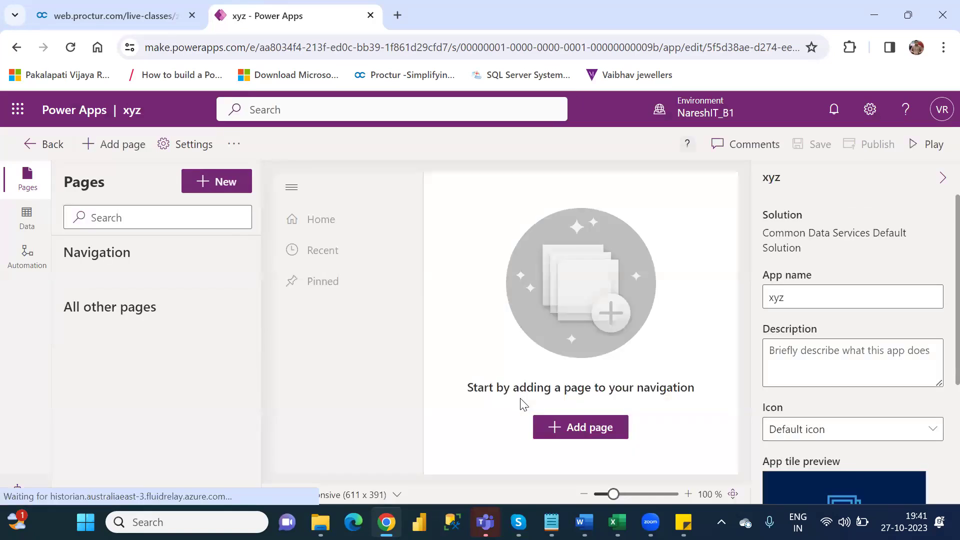
Step: Add a new Dataverse table page to xyz and continue to table selection
click(595, 433)
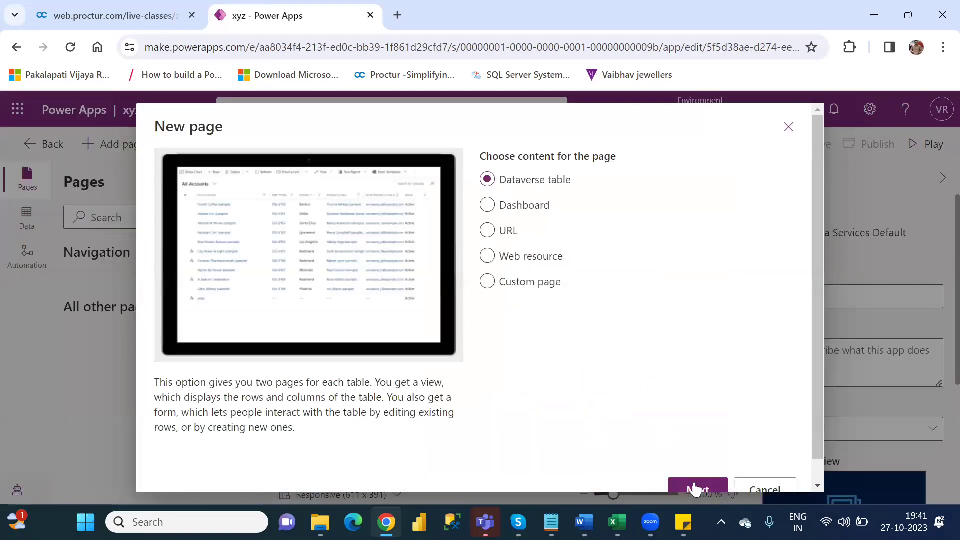
click(695, 487)
click(549, 268)
Step: Search 'fina', tick the FinancialData table, and add its view and form pages
text(fina)
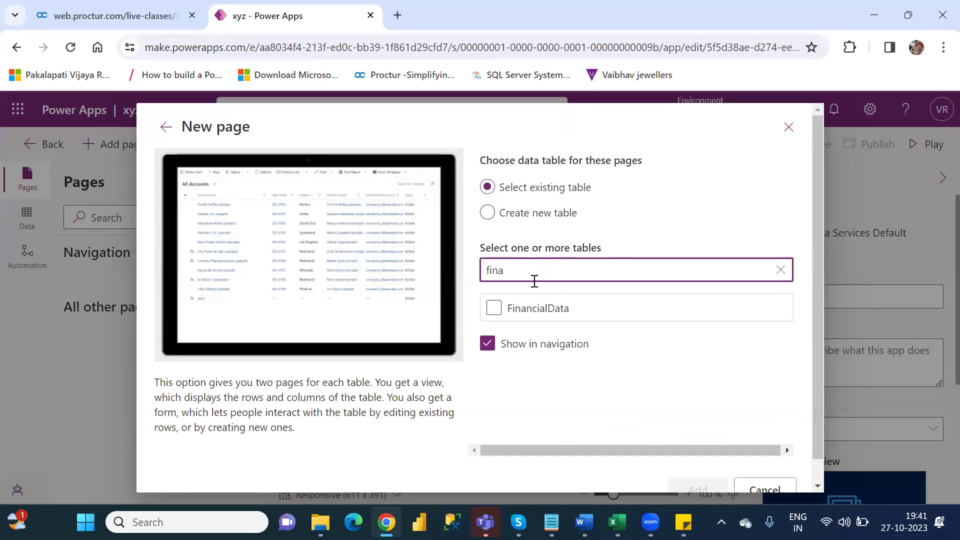
click(491, 313)
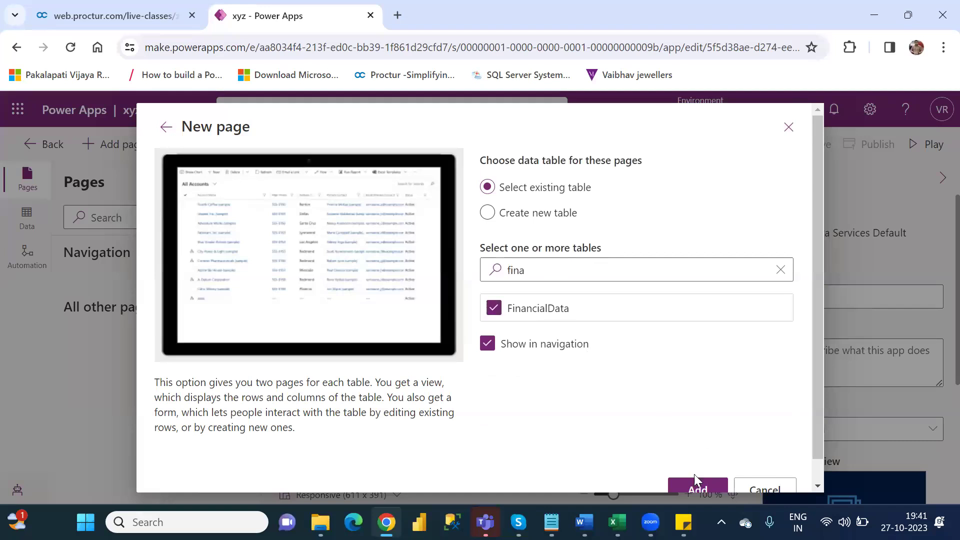
click(698, 489)
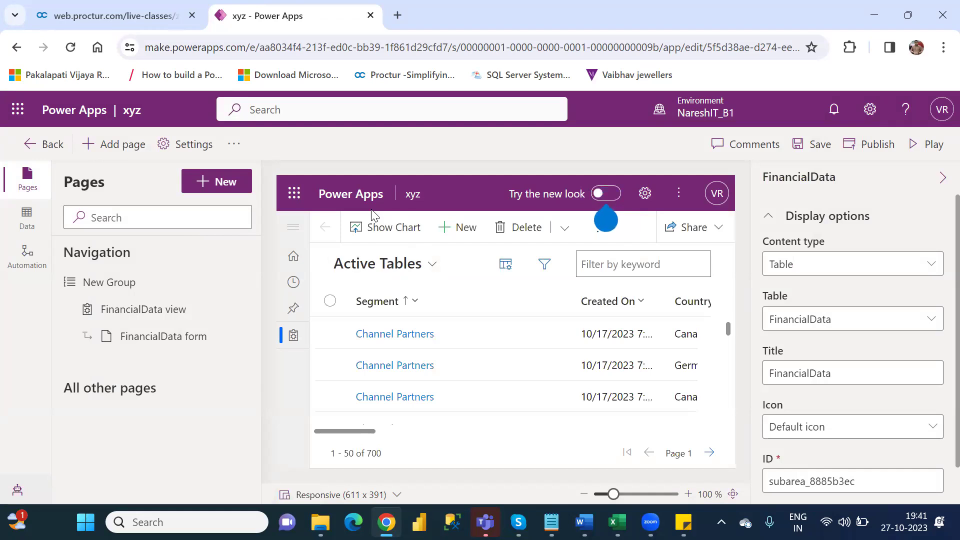
Step: With the FinancialData form selected, save and publish xyz, then open that form in the designer
click(198, 340)
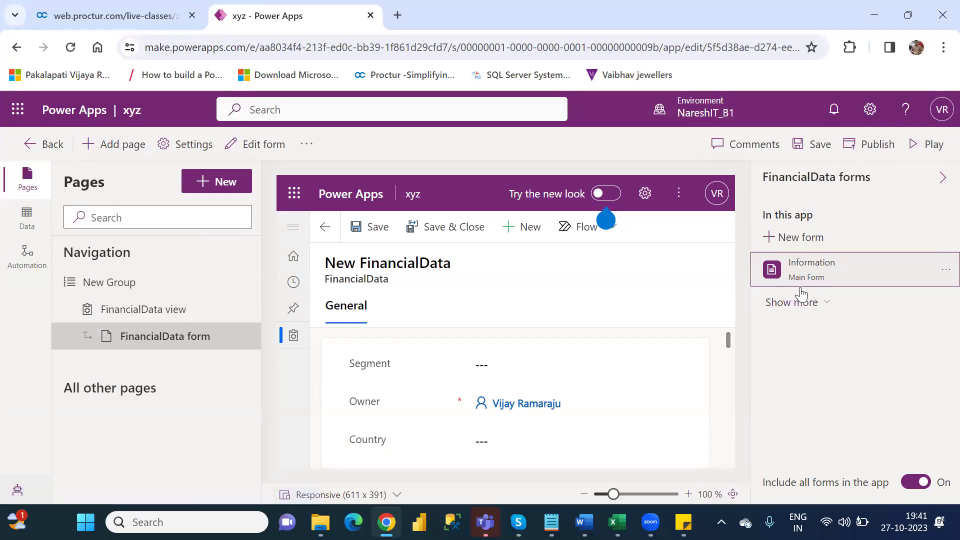
click(814, 144)
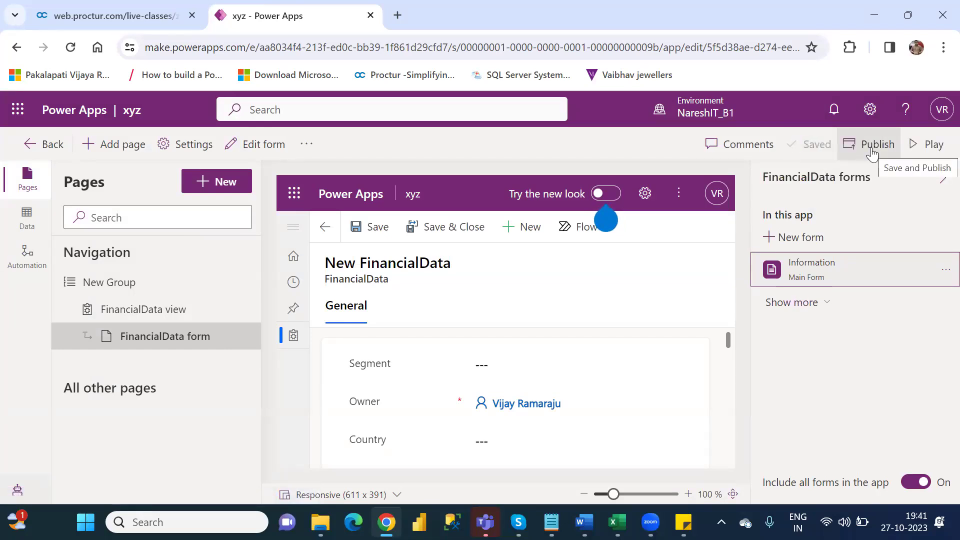
click(871, 148)
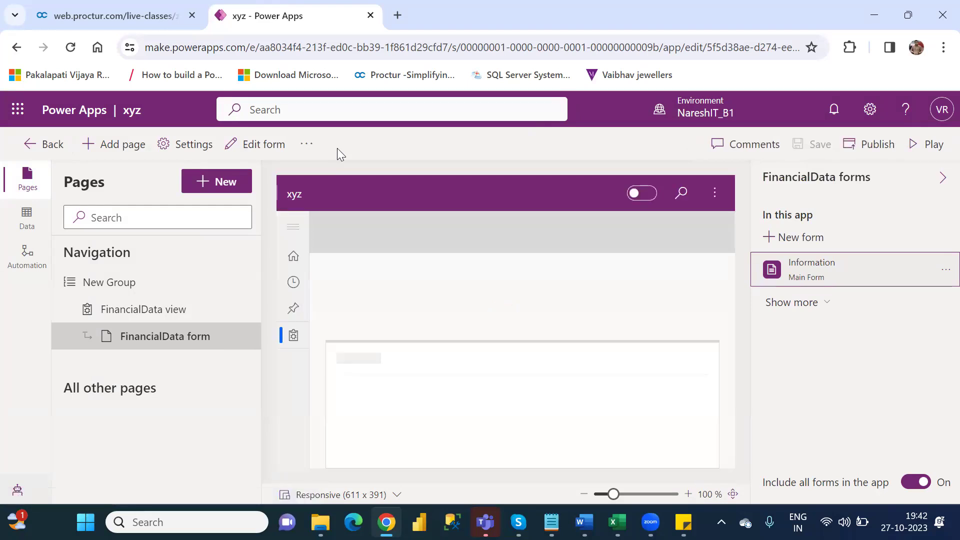
click(256, 145)
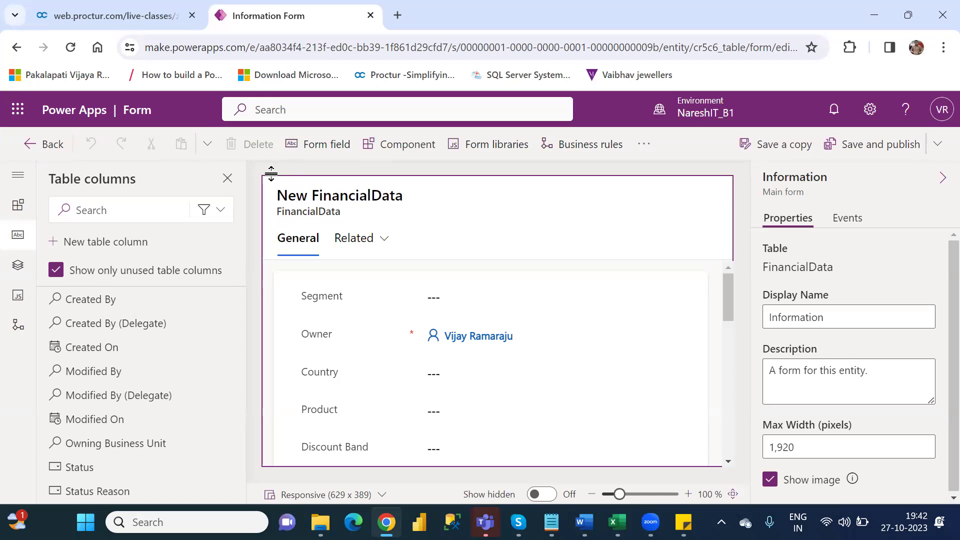
Step: Go back to the xyz designer, reopen the FinancialData form for editing and show its overflow options
click(30, 147)
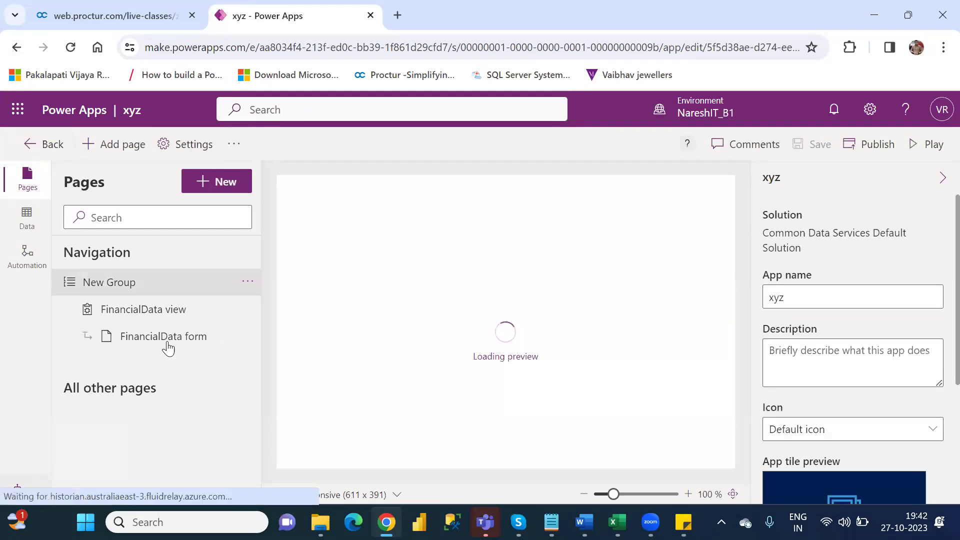
click(166, 344)
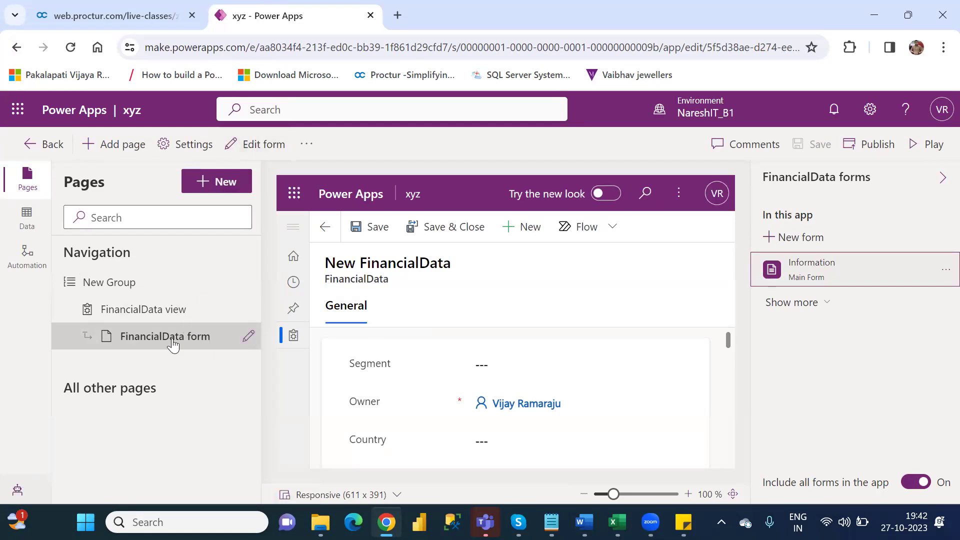
click(255, 152)
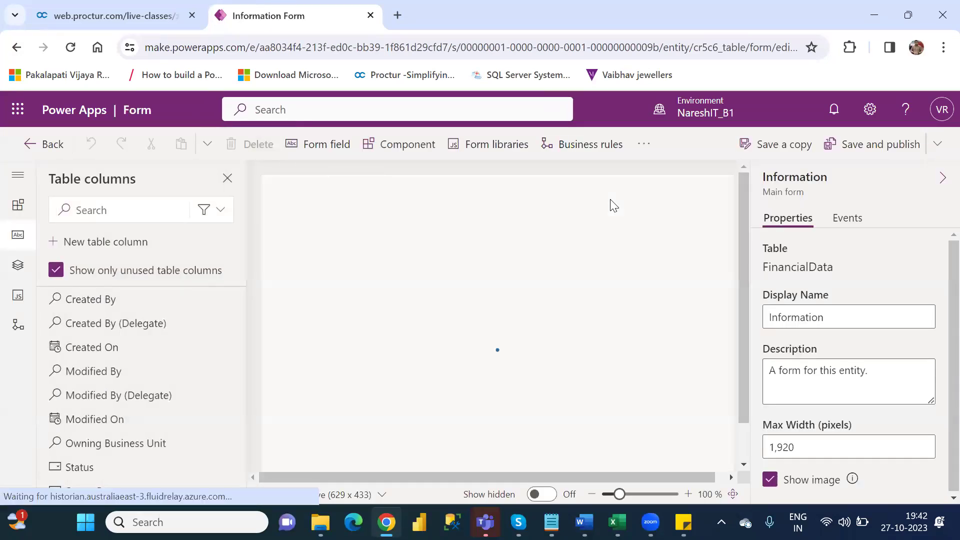
click(645, 154)
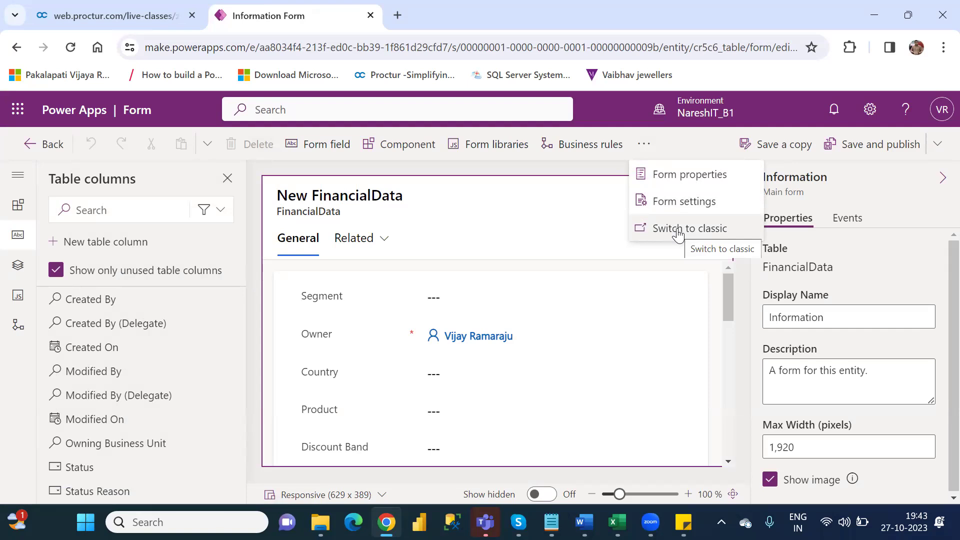
Step: Switch the FinancialData form to the classic editor and open the AbsValue field's properties
click(678, 231)
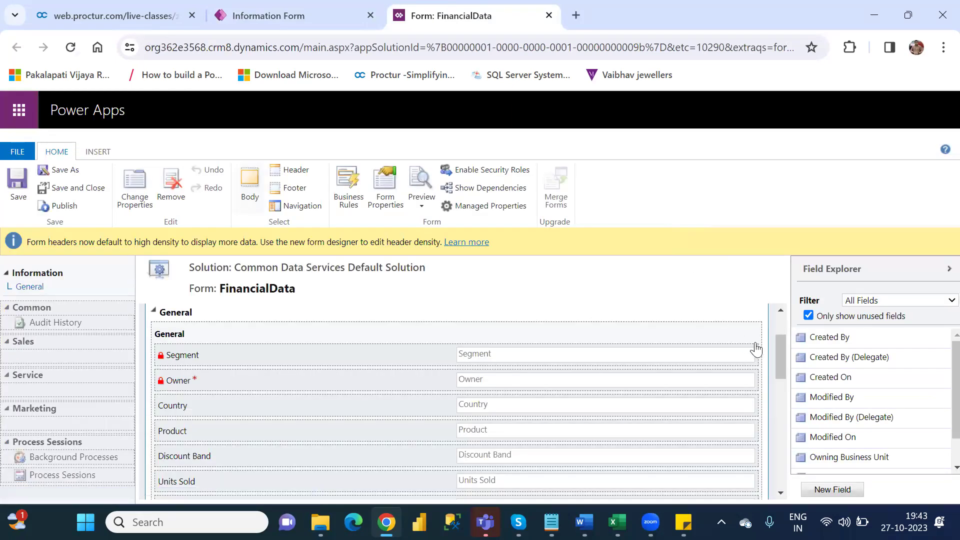
drag(784, 357, 806, 440)
click(425, 397)
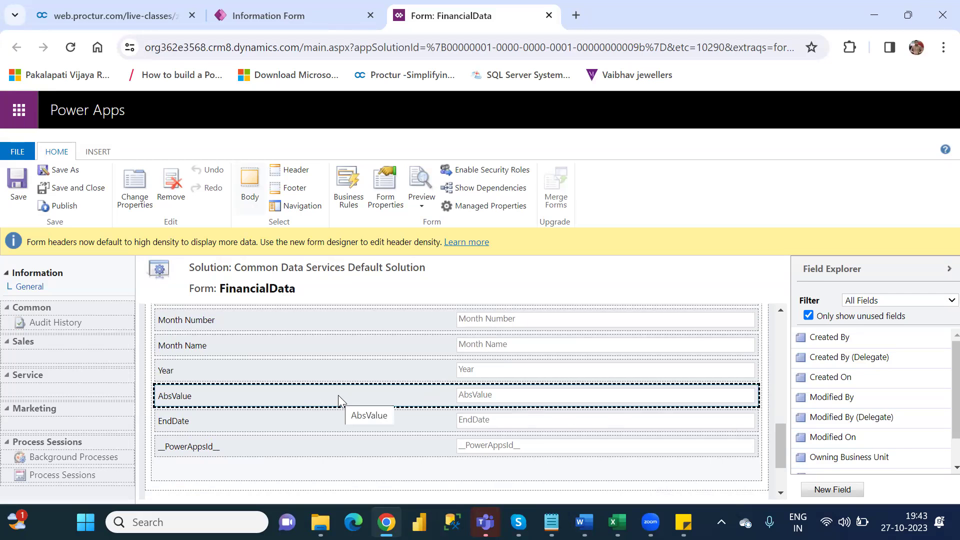
click(140, 179)
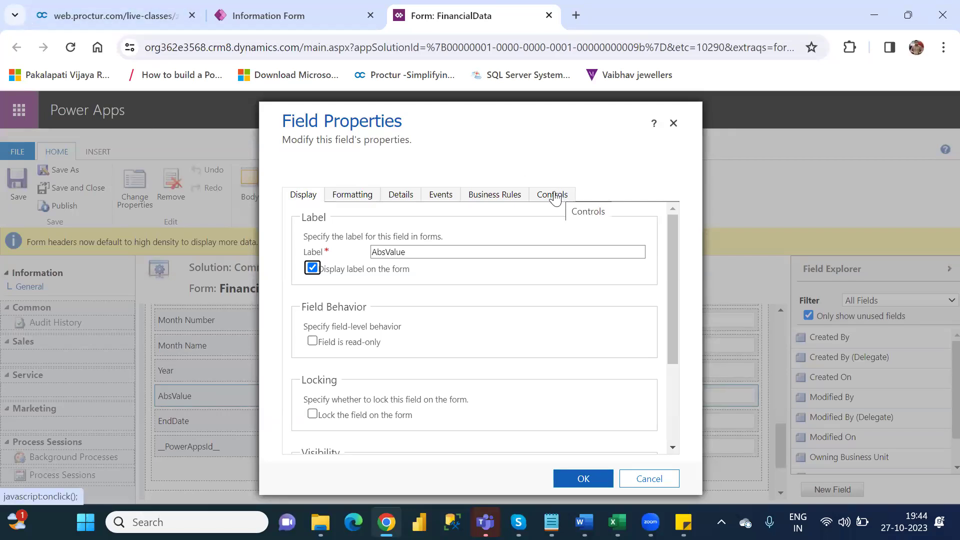
Step: Reopen AbsValue's field properties and pick Canvas app from the Add Control list
click(673, 124)
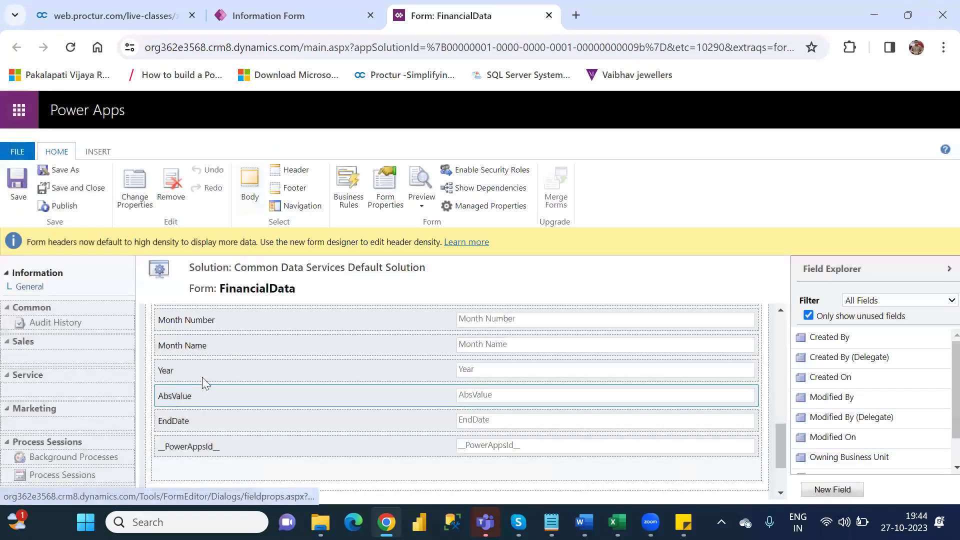
click(353, 391)
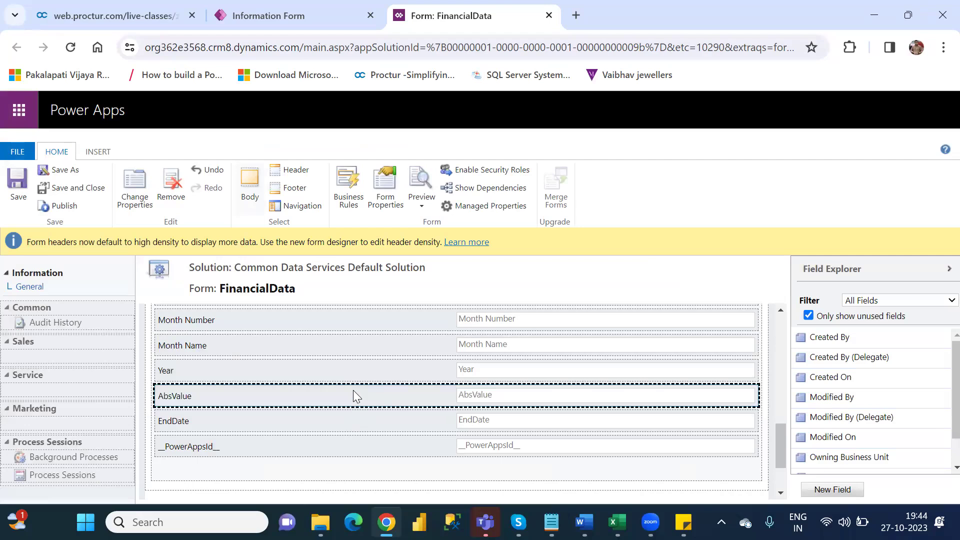
click(138, 182)
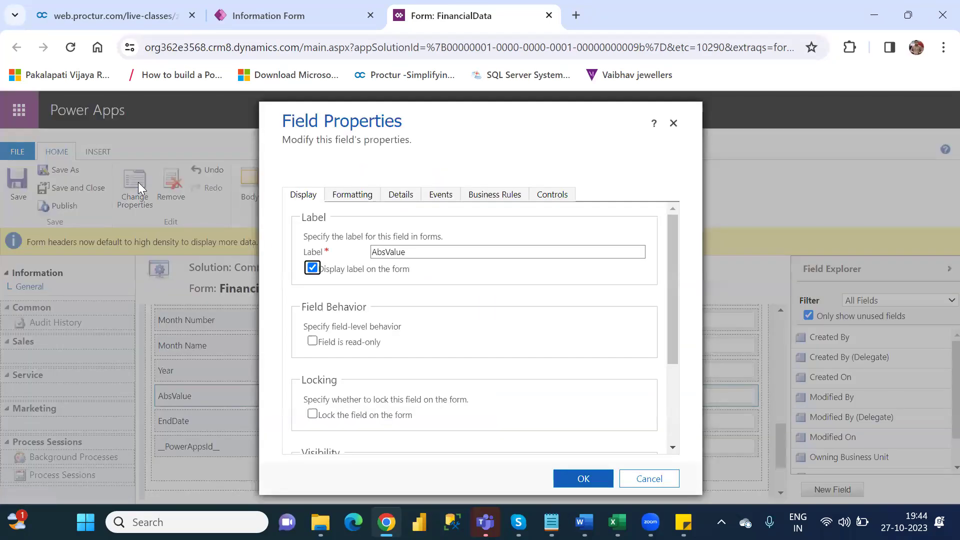
click(555, 200)
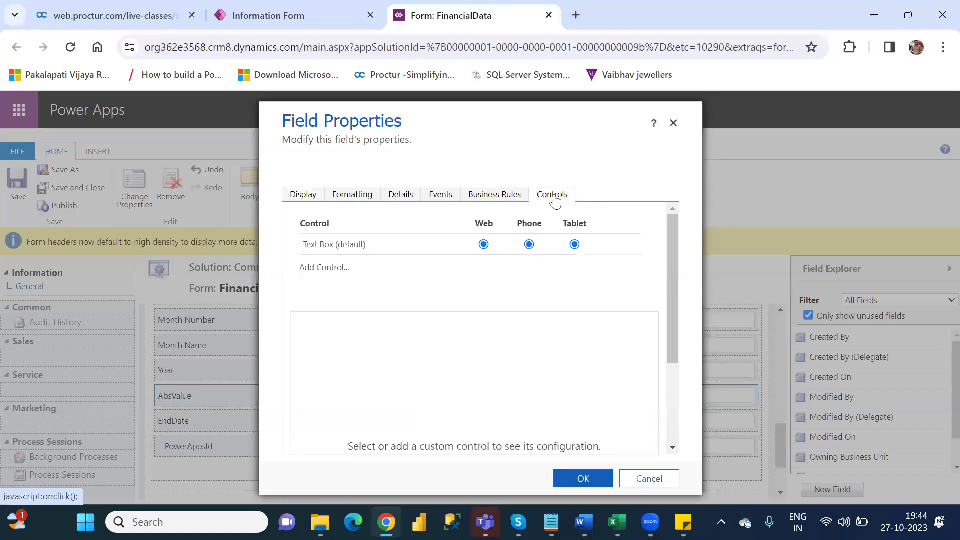
click(322, 269)
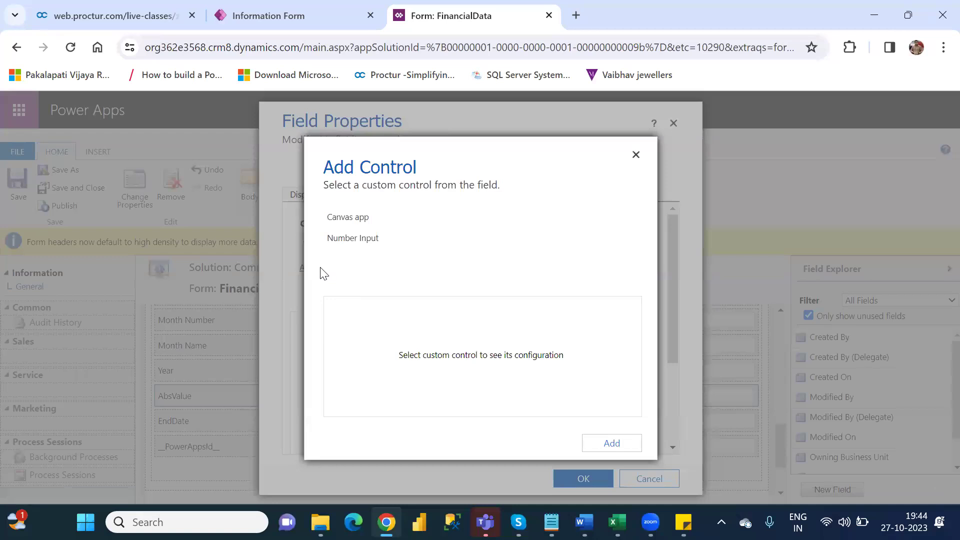
click(351, 222)
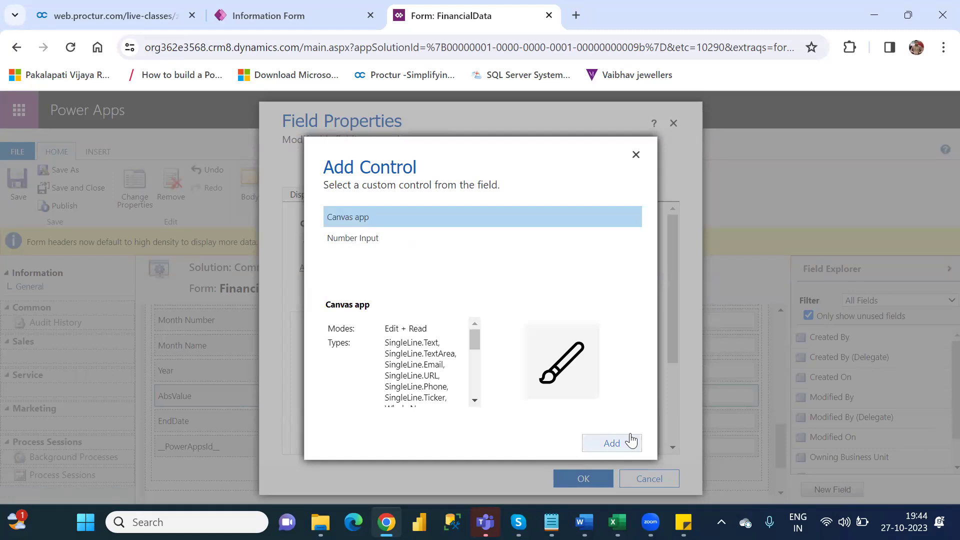
Step: Add the Canvas app control to AbsValue, enable it for Web, and return to the Information form
click(613, 444)
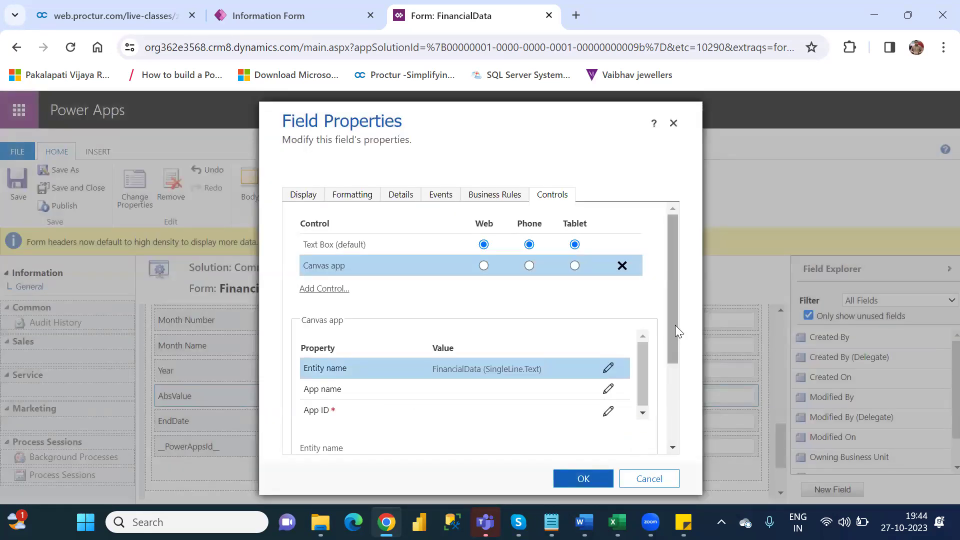
mouse_move(675, 324)
mouse_down()
mouse_move(675, 352)
mouse_move(678, 325)
mouse_up()
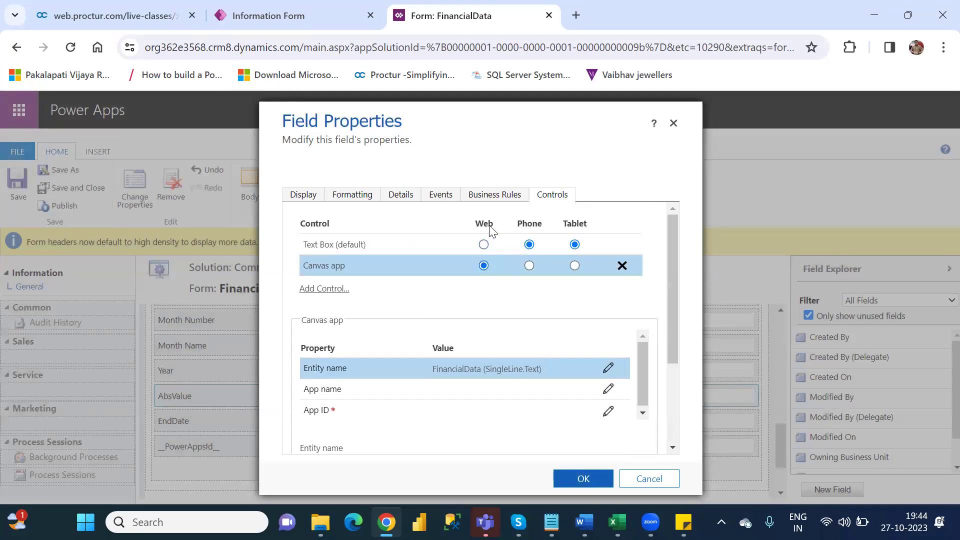
drag(671, 323, 686, 378)
click(329, 310)
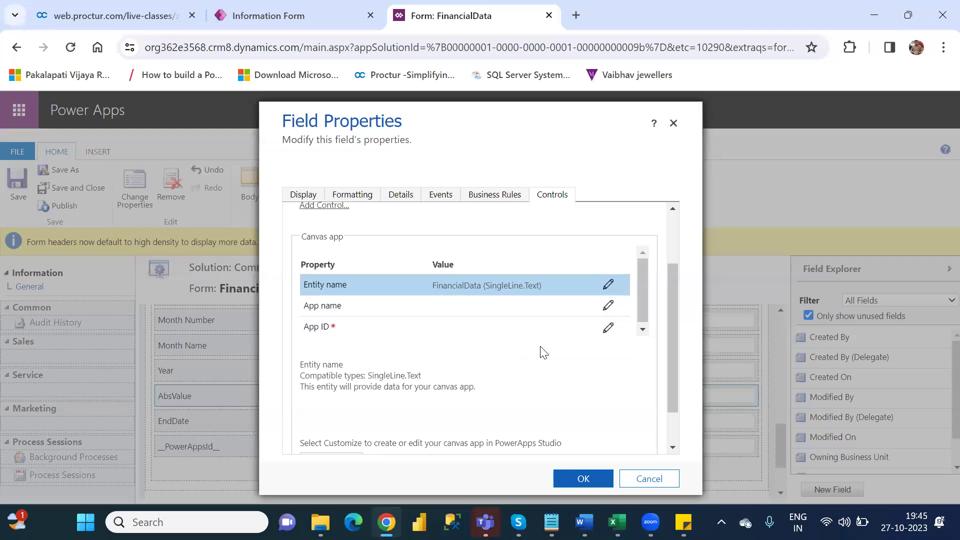
click(288, 19)
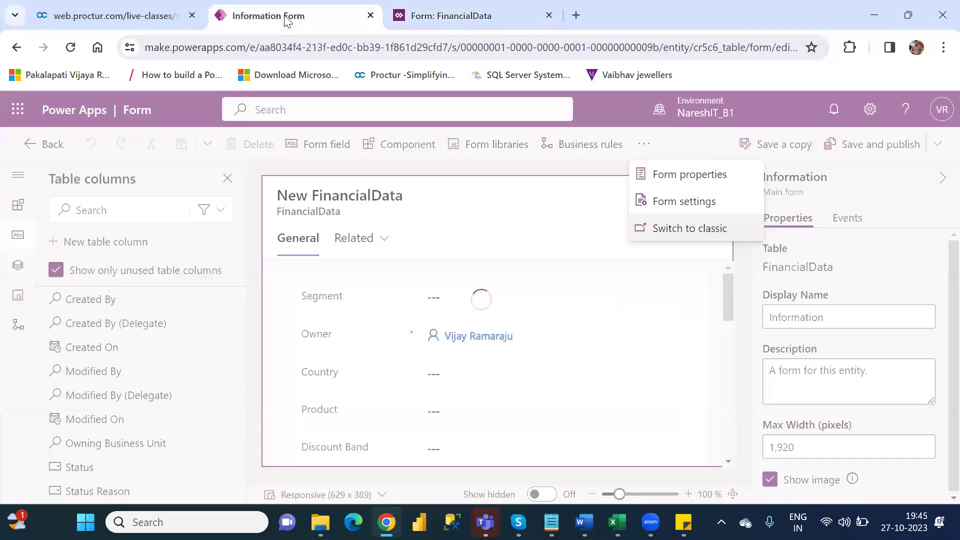
Step: In a new Chrome tab, go to powerapp and sign in to the Power Apps portal
click(577, 16)
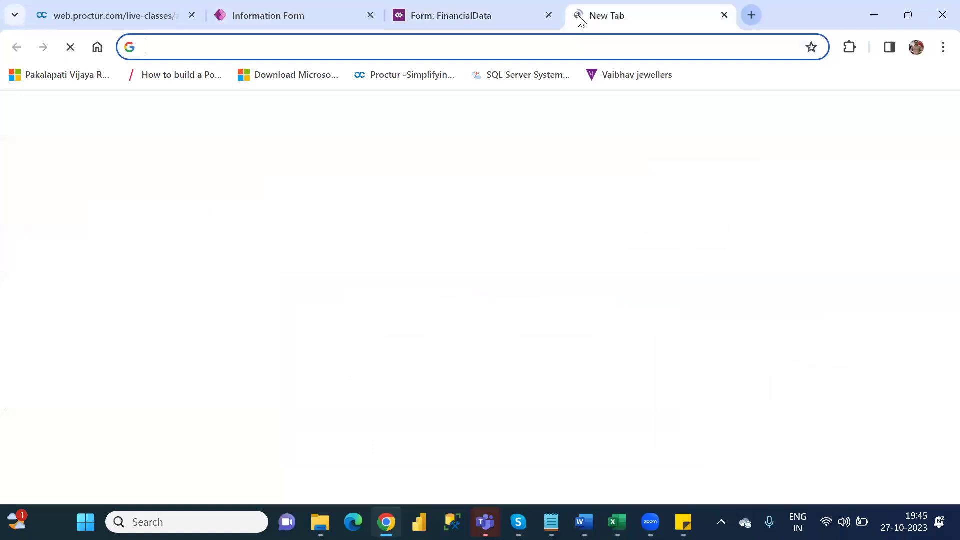
text(powea)
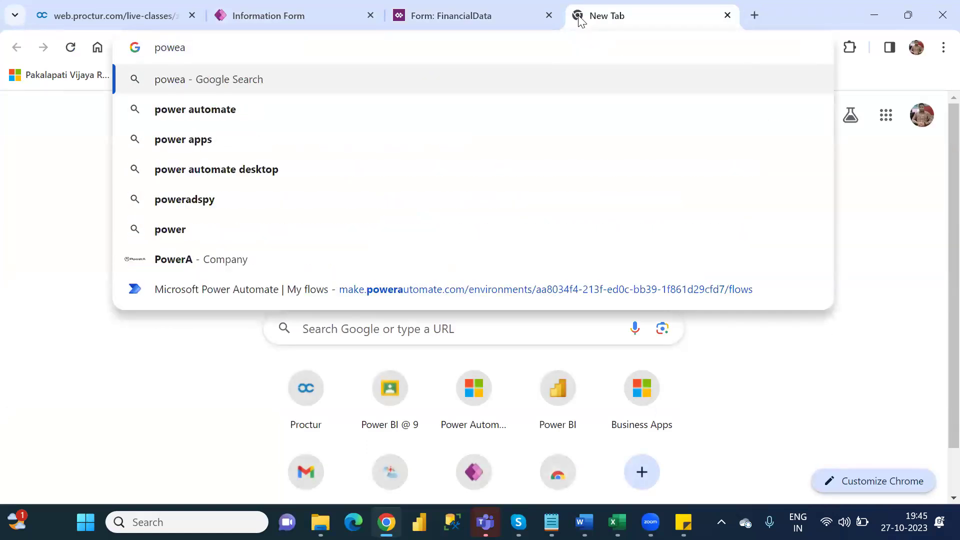
key(BackSpace)
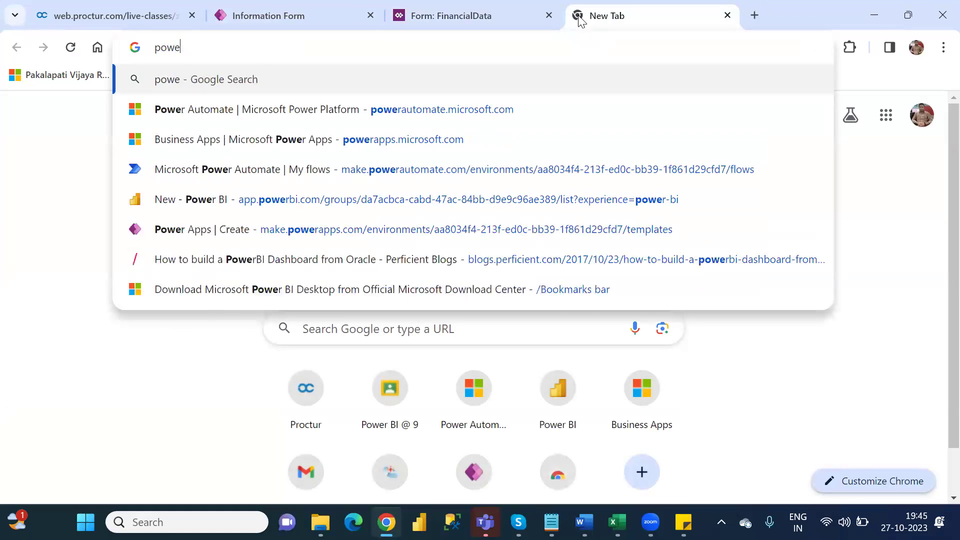
text(rapp)
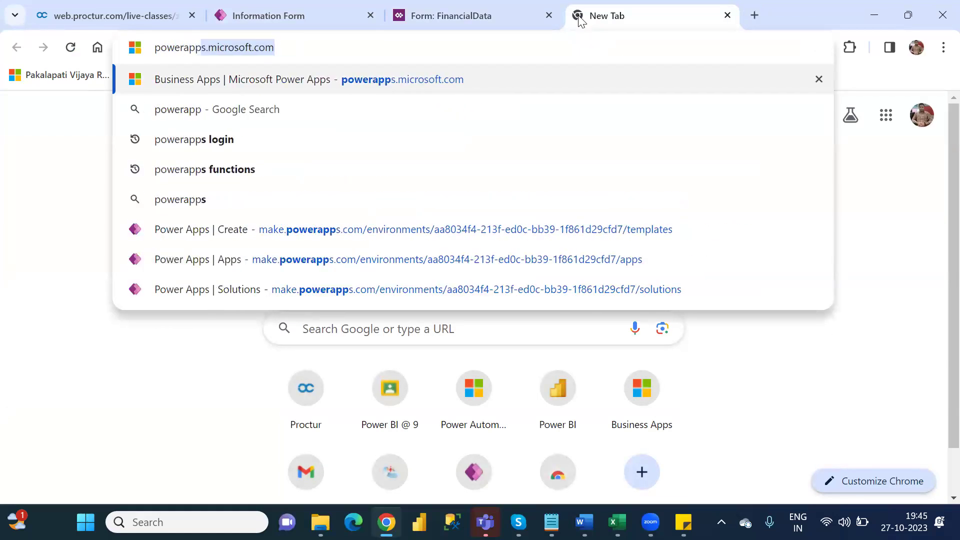
key(Return)
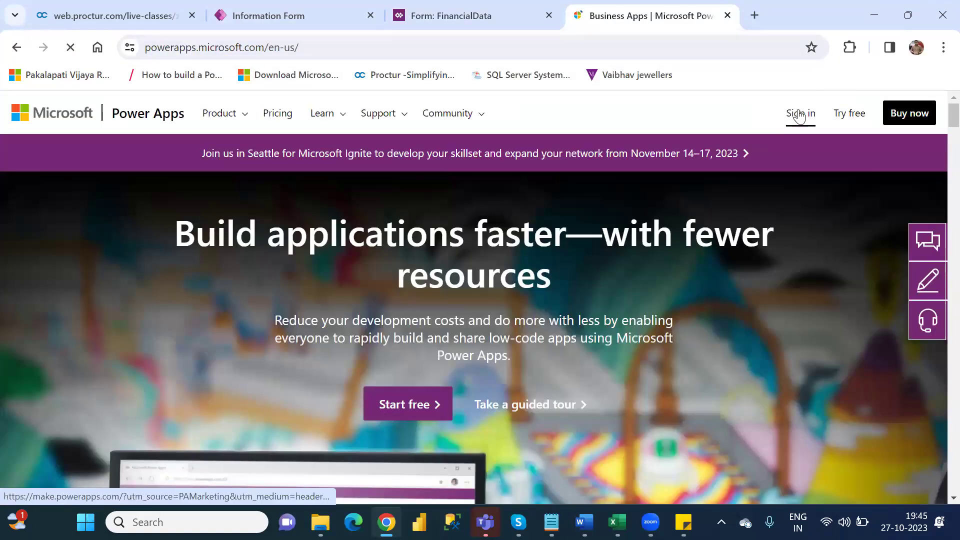
click(800, 114)
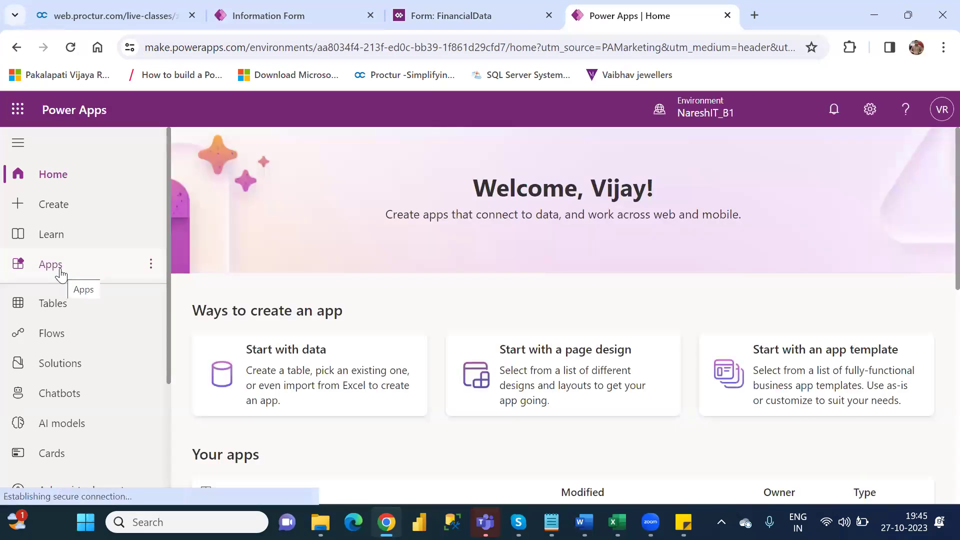
Step: From the Apps list, open NareshIT_BlankCanvasApp's settings and select its full app name for copying
click(51, 264)
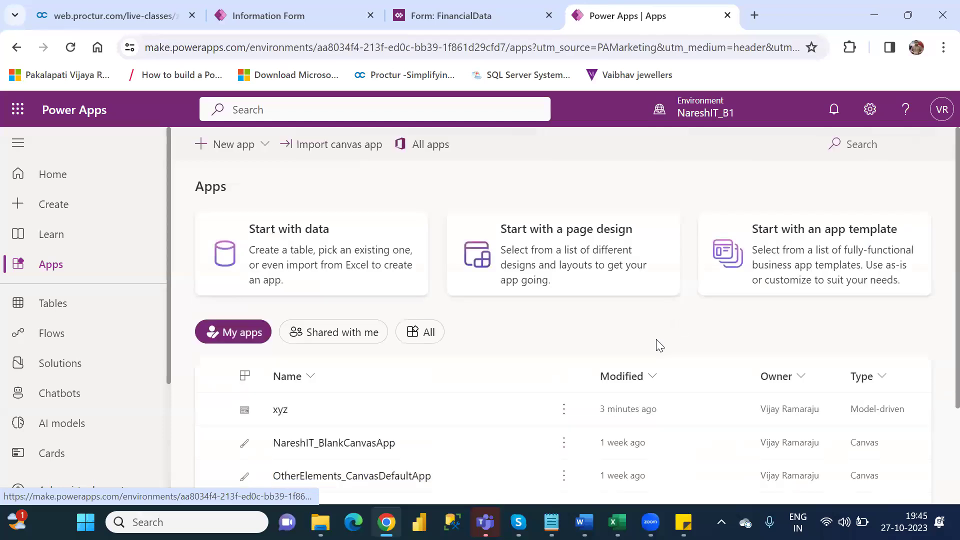
click(567, 446)
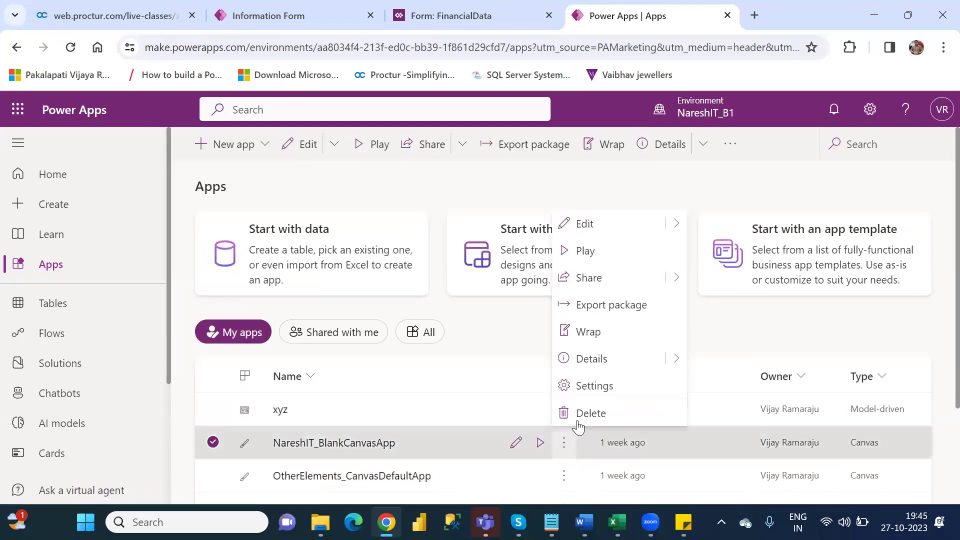
click(619, 386)
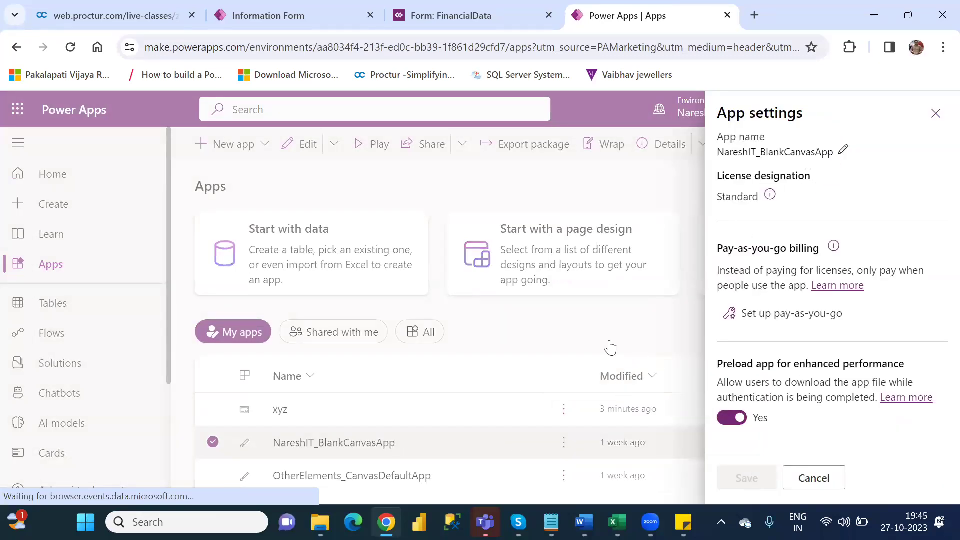
click(936, 113)
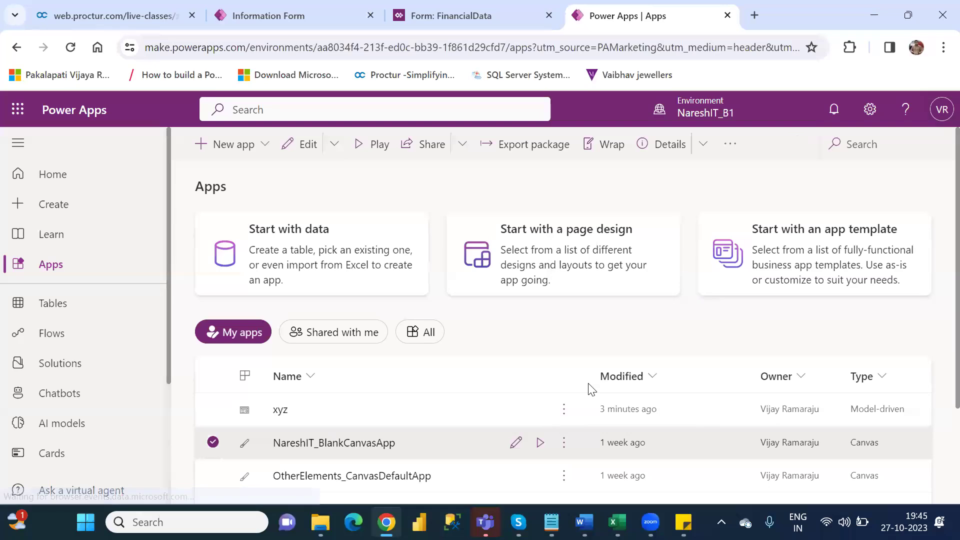
click(564, 442)
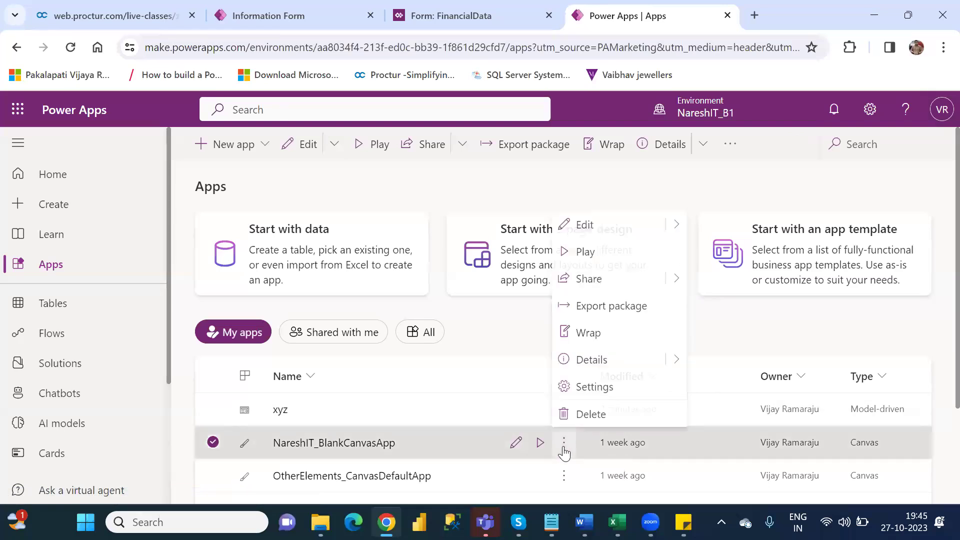
click(606, 393)
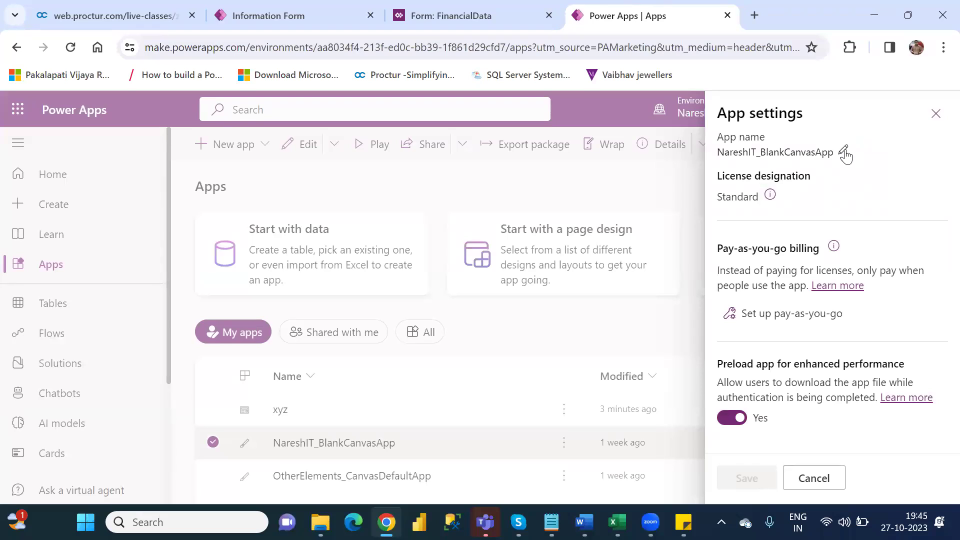
click(844, 153)
click(876, 161)
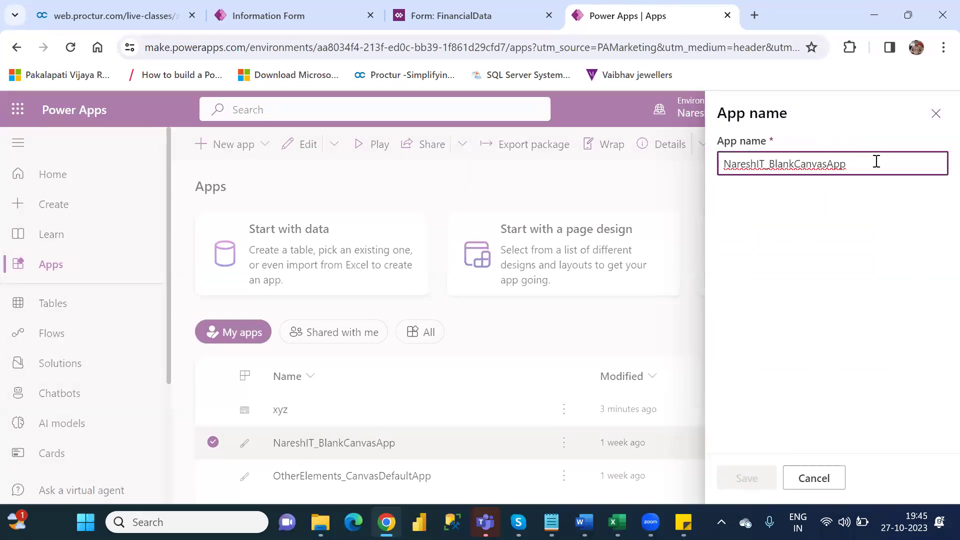
key(ctrl+a)
key(ctrl+c)
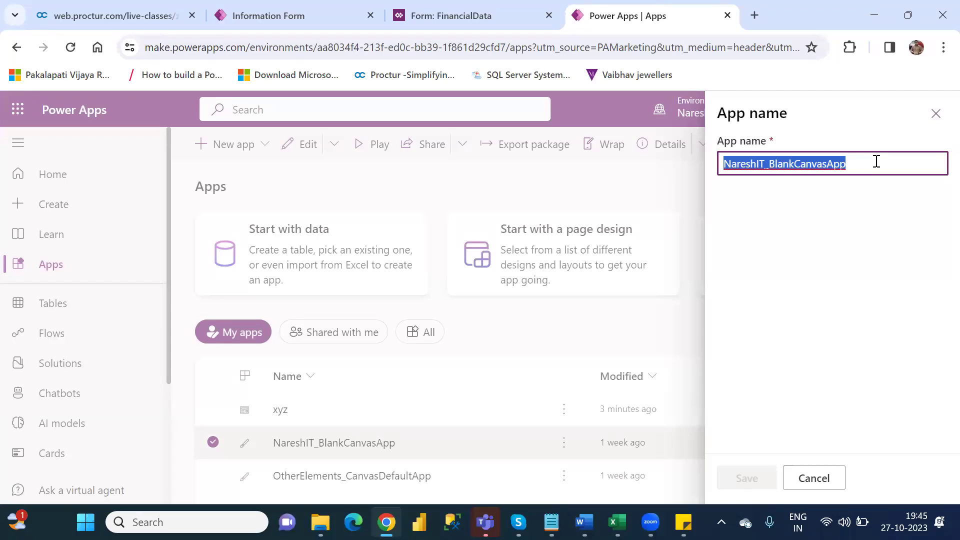
Step: Bind the canvas control's App name to the pasted static value NareshIT_BlankCanvasApp, then return to Apps
click(814, 479)
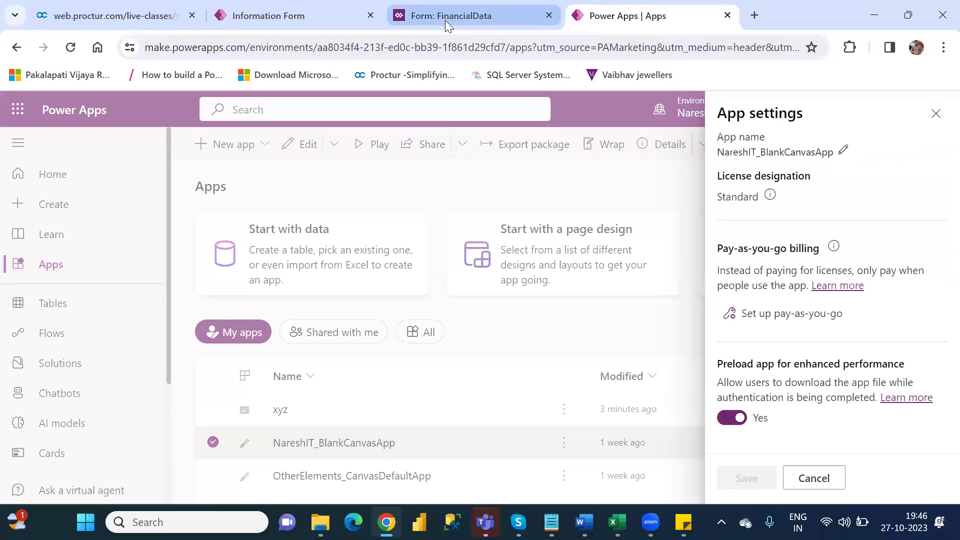
click(445, 20)
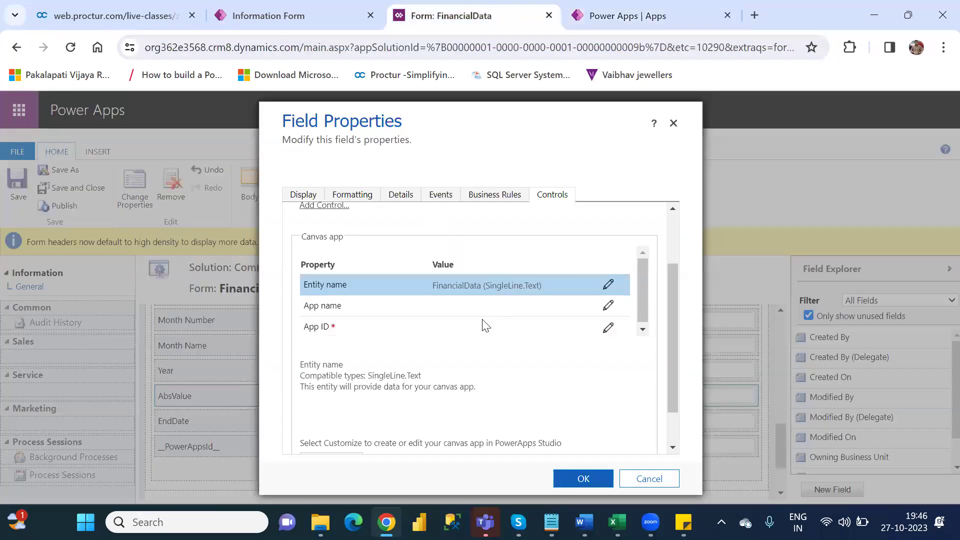
click(608, 307)
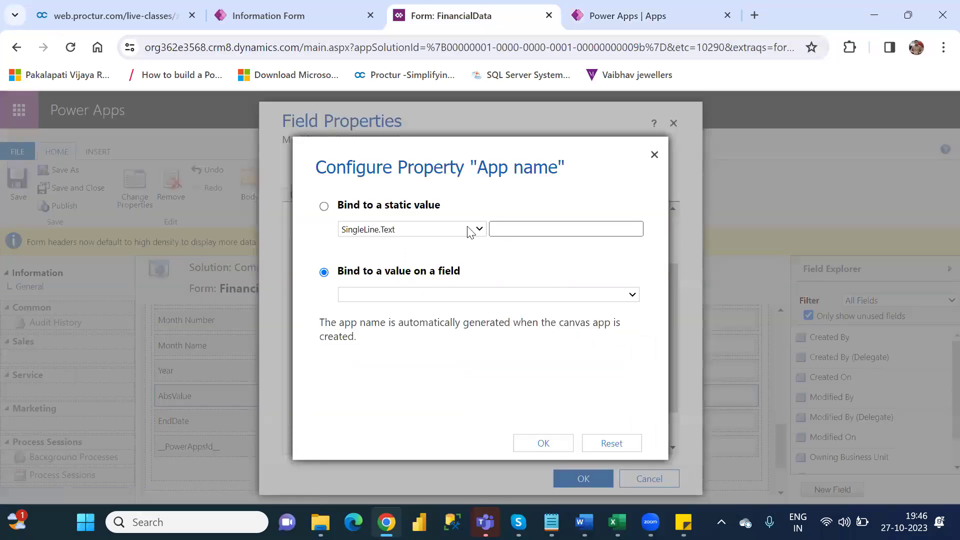
click(324, 206)
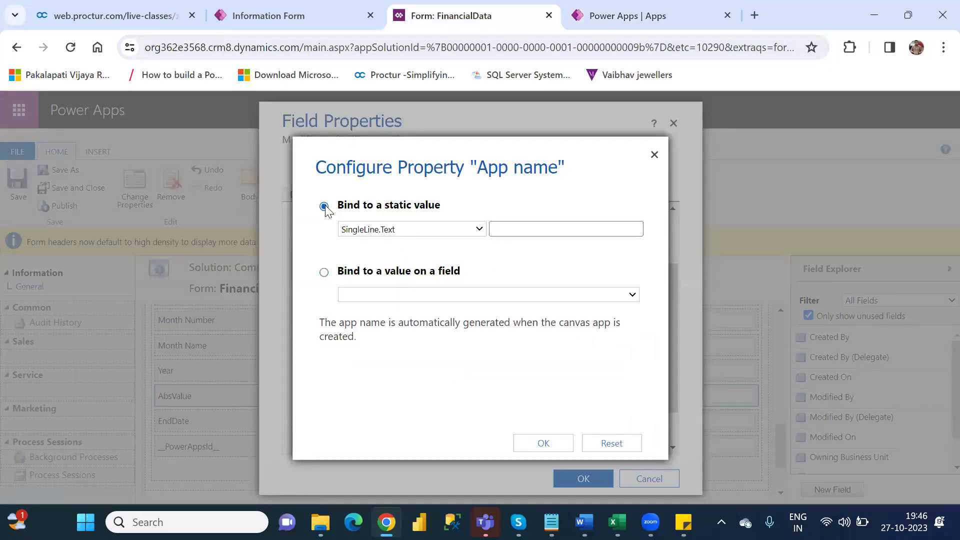
click(556, 231)
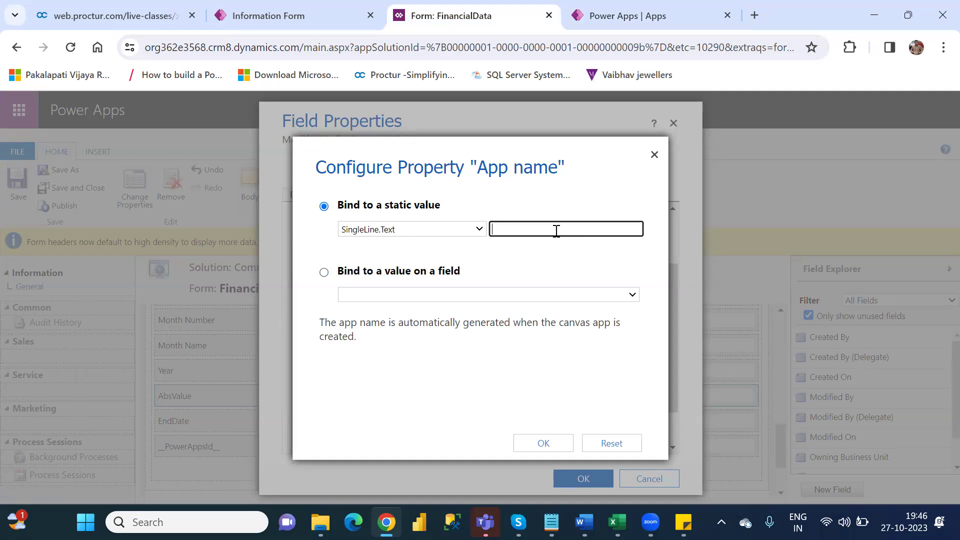
key(ctrl+v)
click(542, 444)
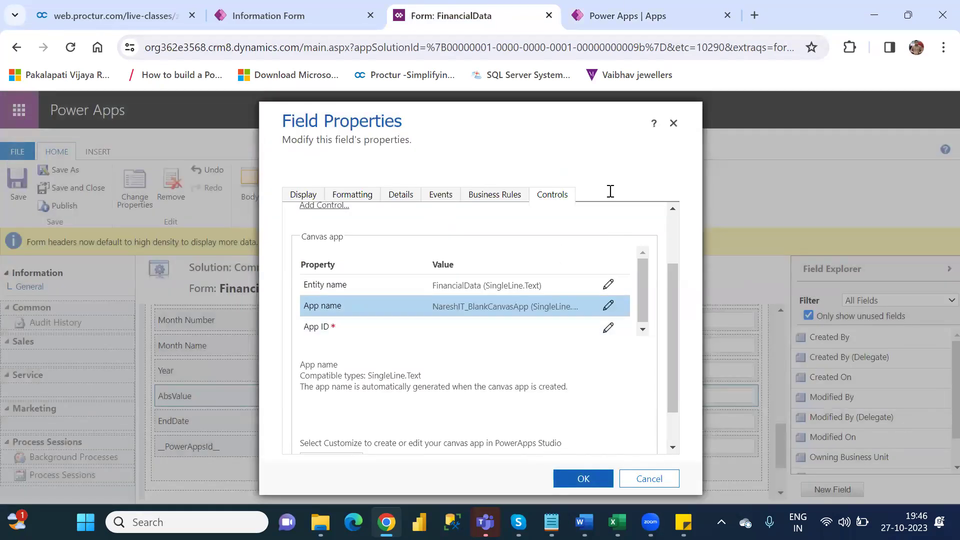
click(625, 11)
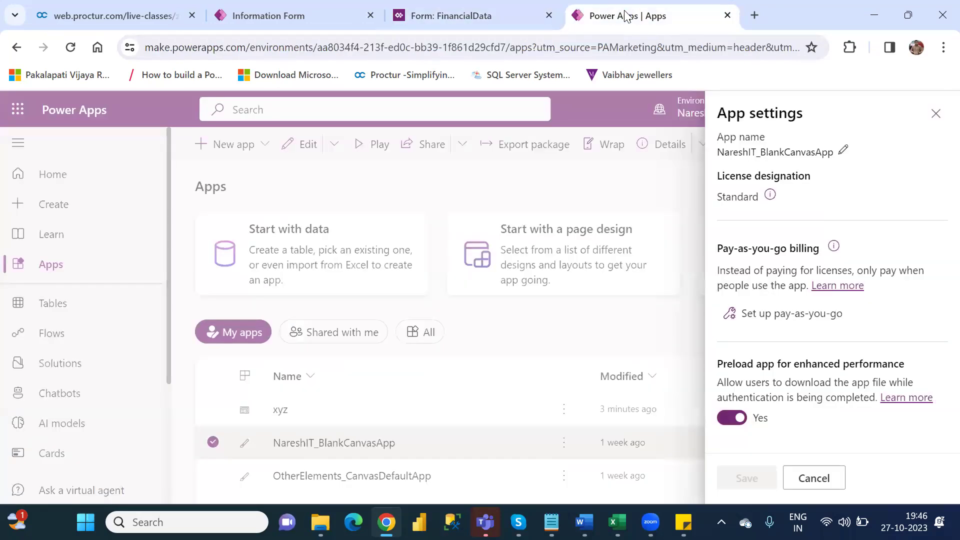
Step: Open NareshIT_BlankCanvasApp's details page, select its App ID, and return to the FinancialData field properties
click(936, 114)
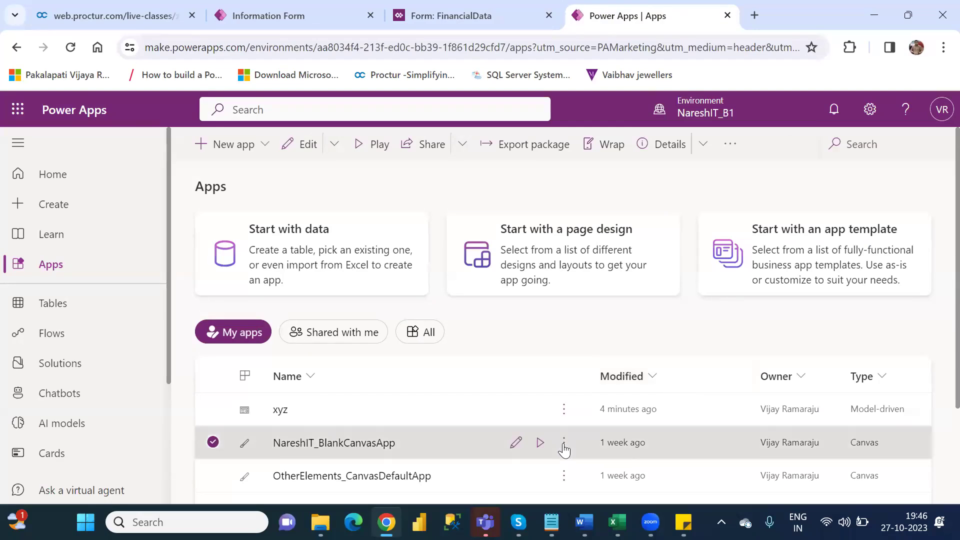
click(564, 448)
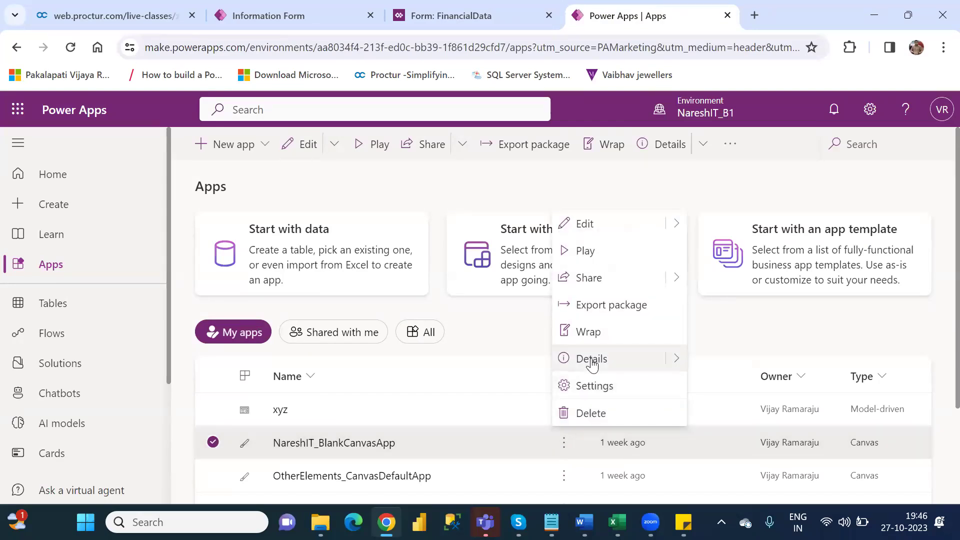
click(592, 359)
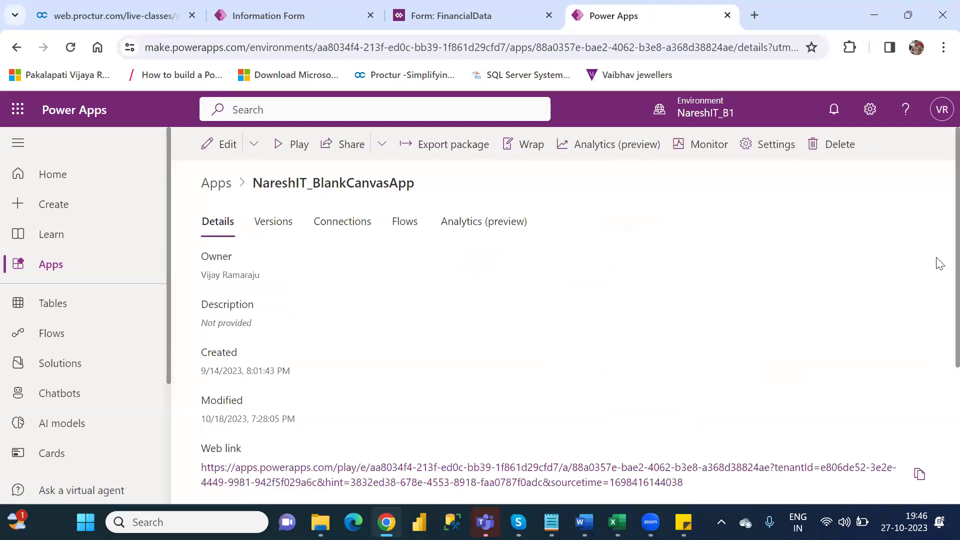
scroll(939, 283, down, 4)
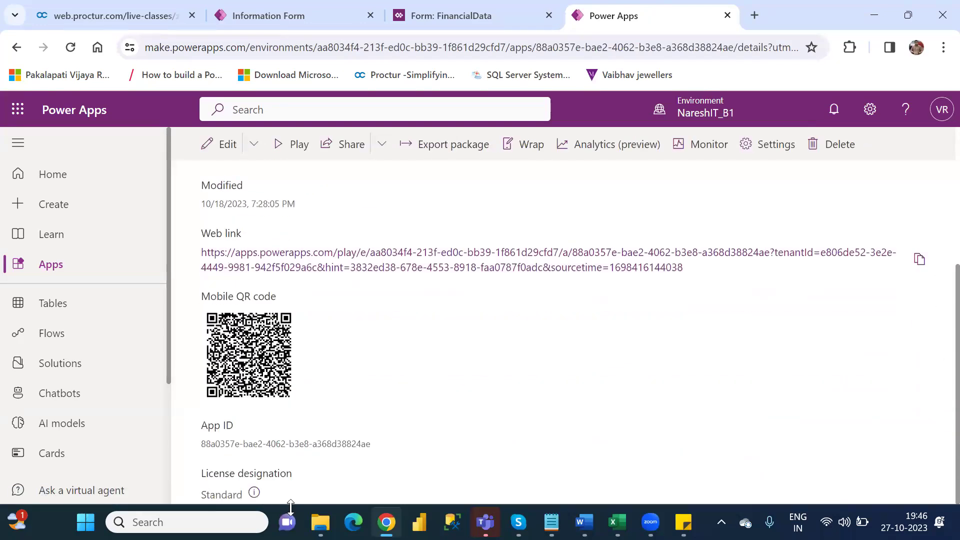
drag(372, 443, 201, 444)
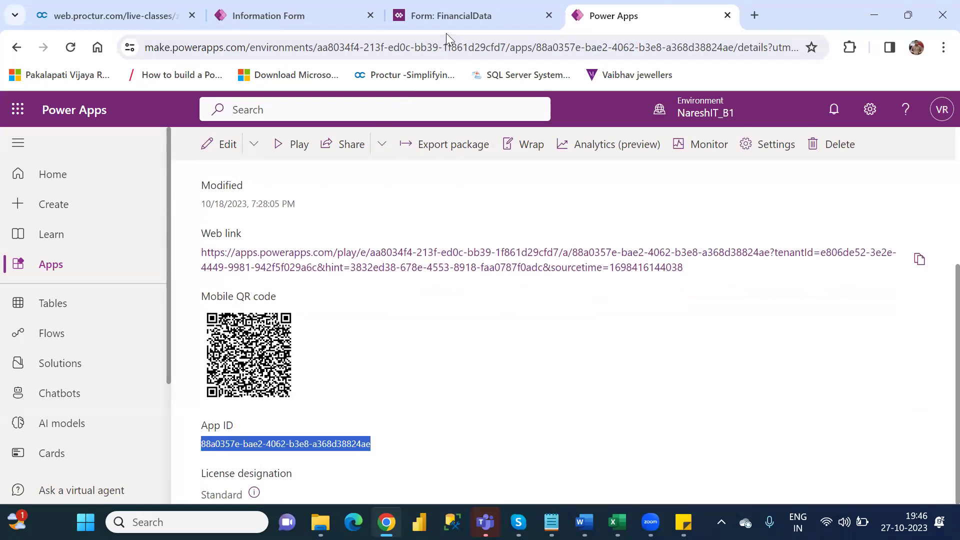
click(446, 15)
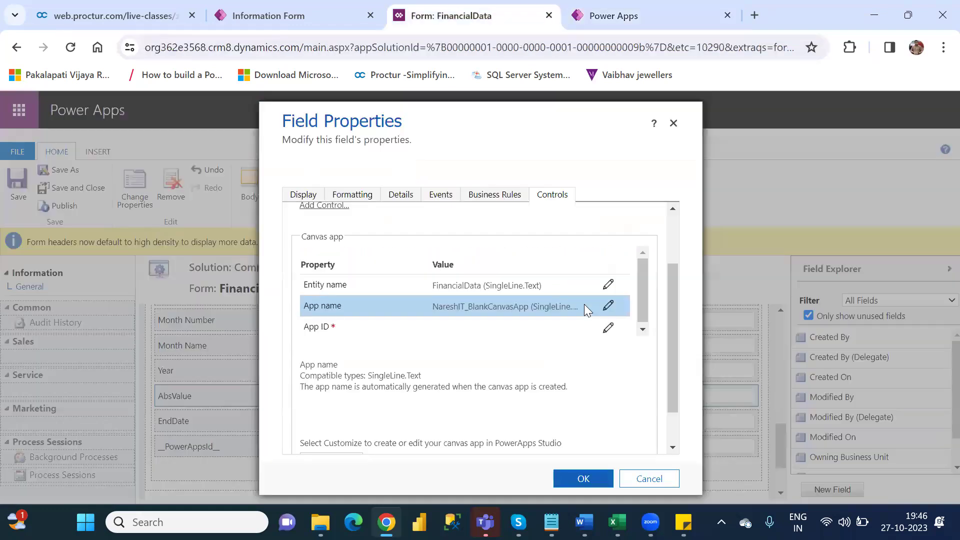
Step: Bind the canvas control's App ID to the pasted static value
click(609, 329)
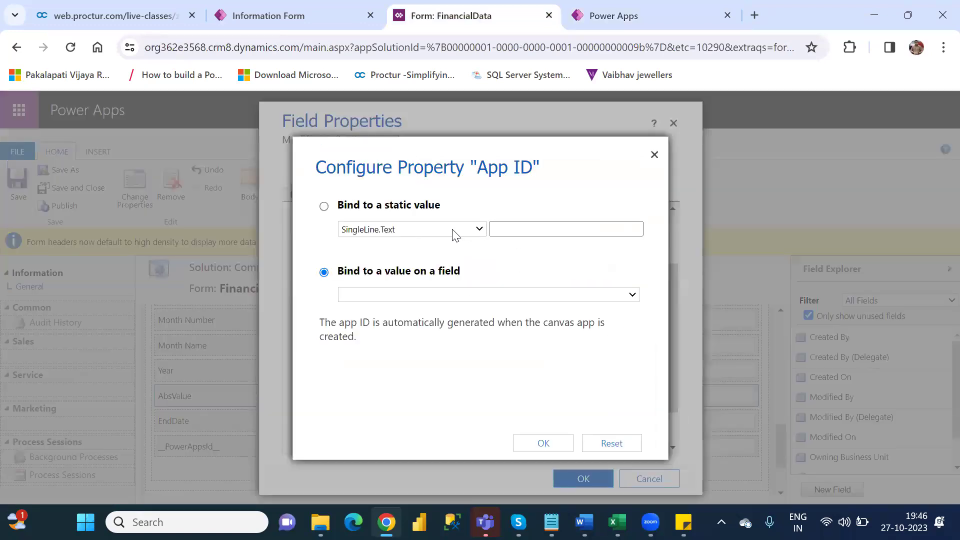
click(324, 206)
click(524, 229)
key(ctrl+v)
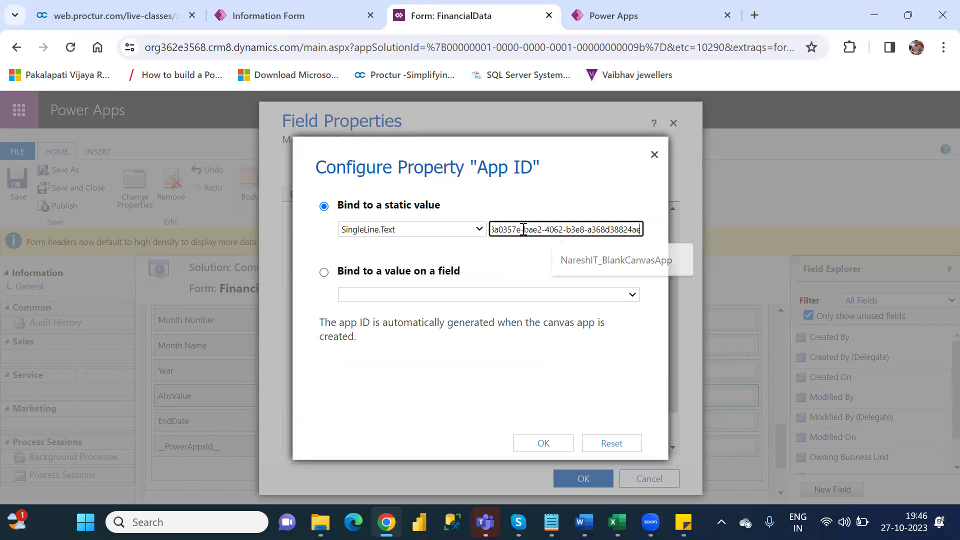
click(545, 444)
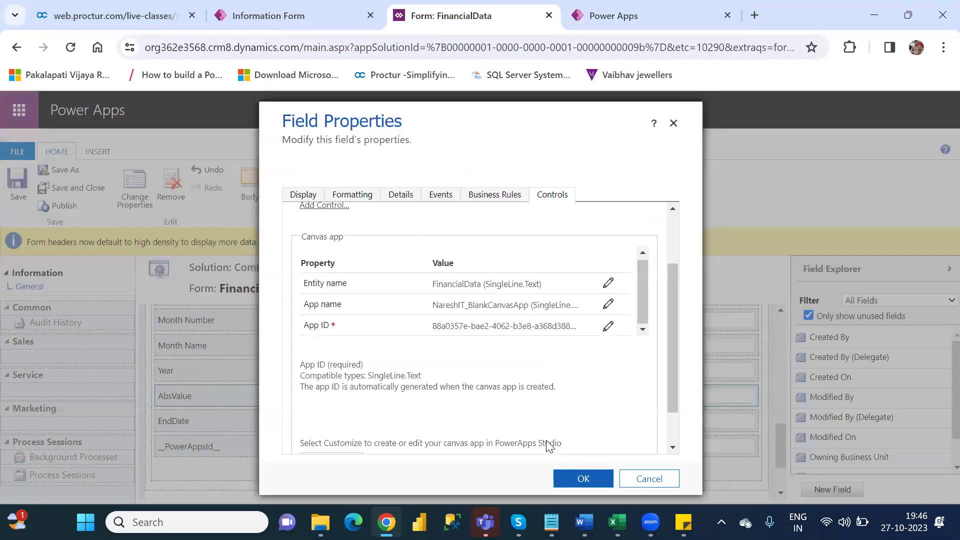
Step: Accept the canvas app field properties, then save and publish the FinancialData form
click(582, 480)
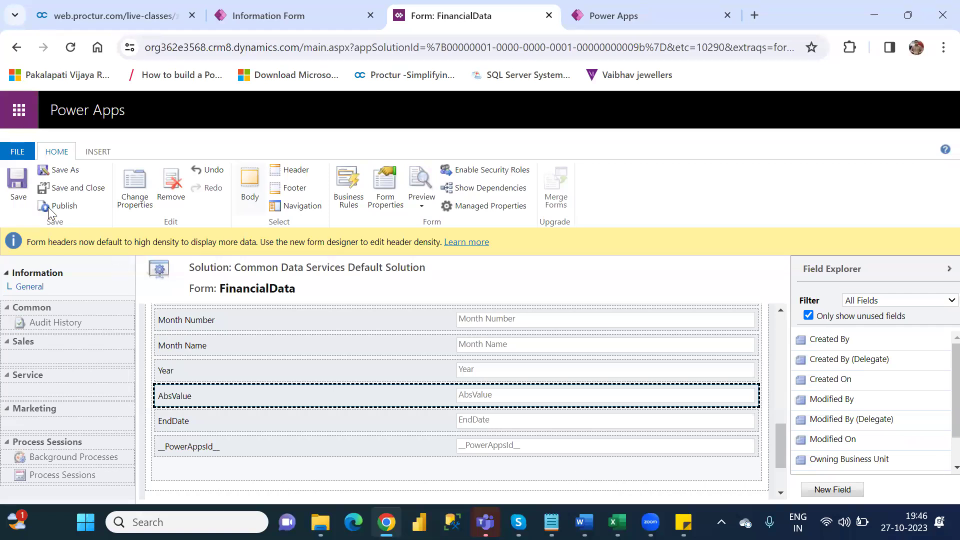
click(13, 187)
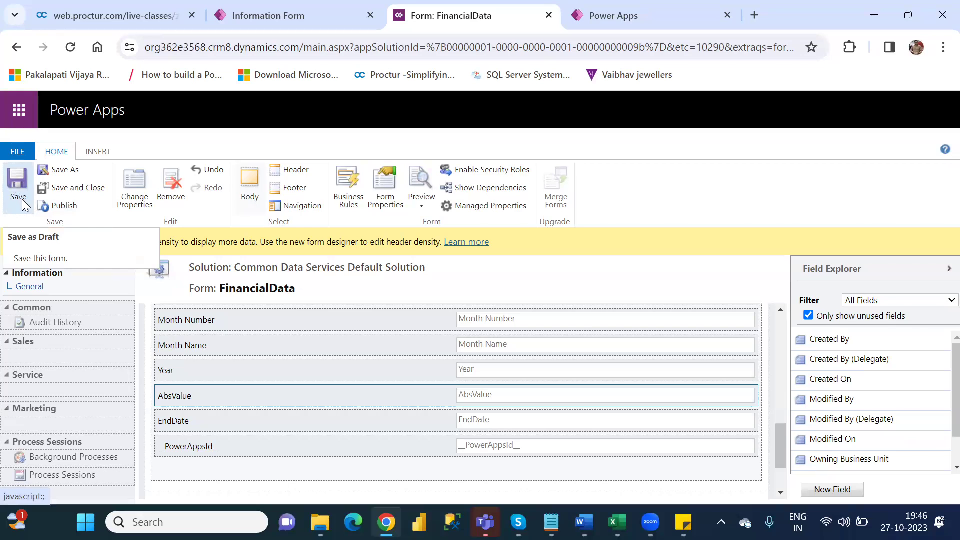
click(66, 206)
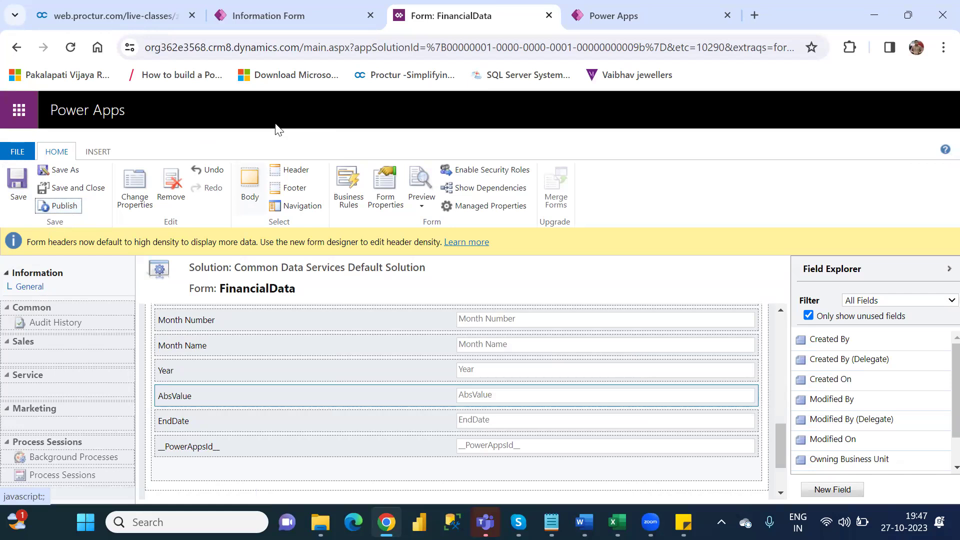
Step: Close the classic editor and save and publish the Information form, overwriting other saved changes
click(549, 16)
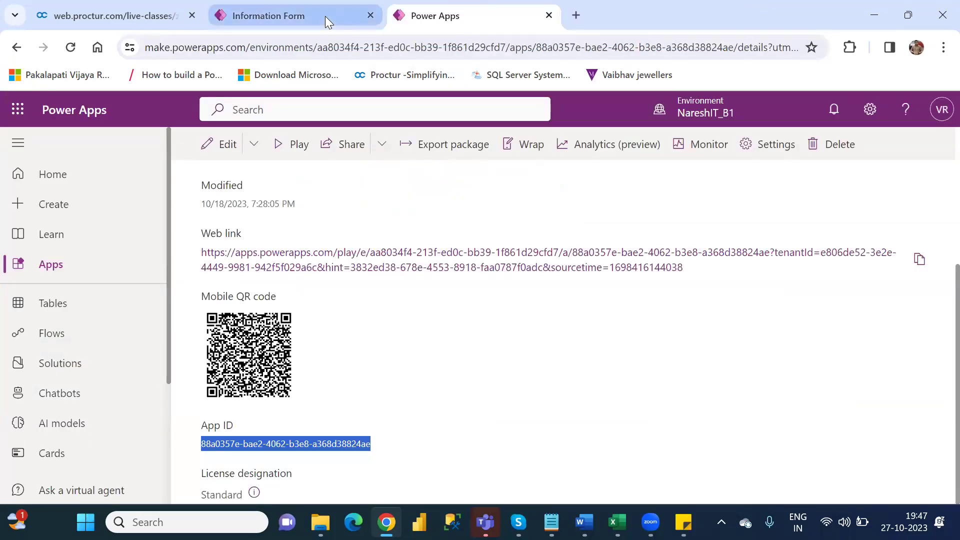
click(325, 16)
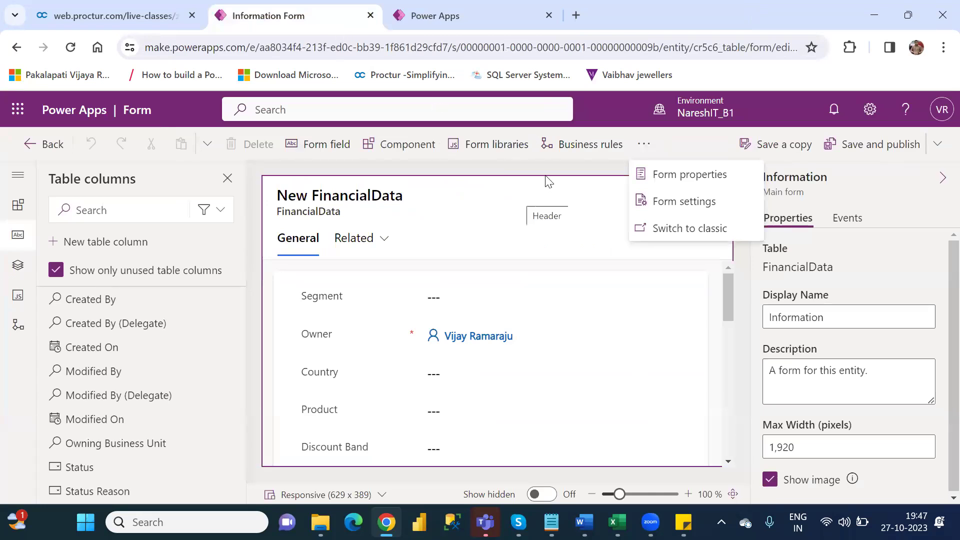
click(879, 156)
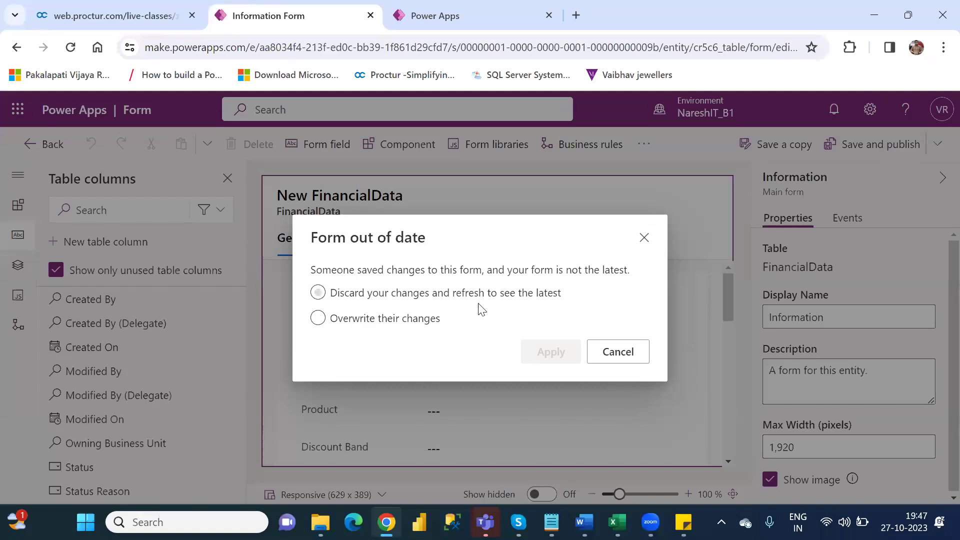
click(318, 318)
click(546, 357)
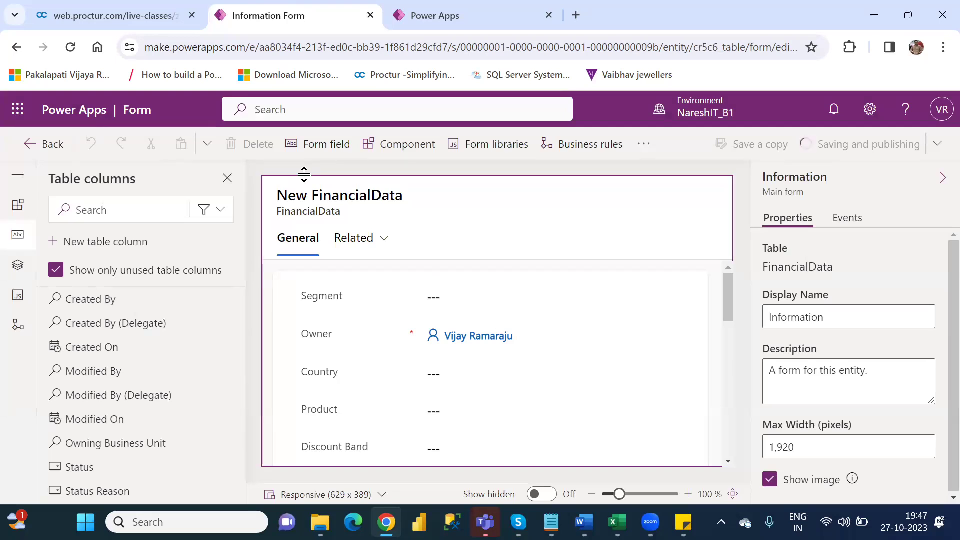
Step: Publish the xyz app and play it in a new tab
click(32, 153)
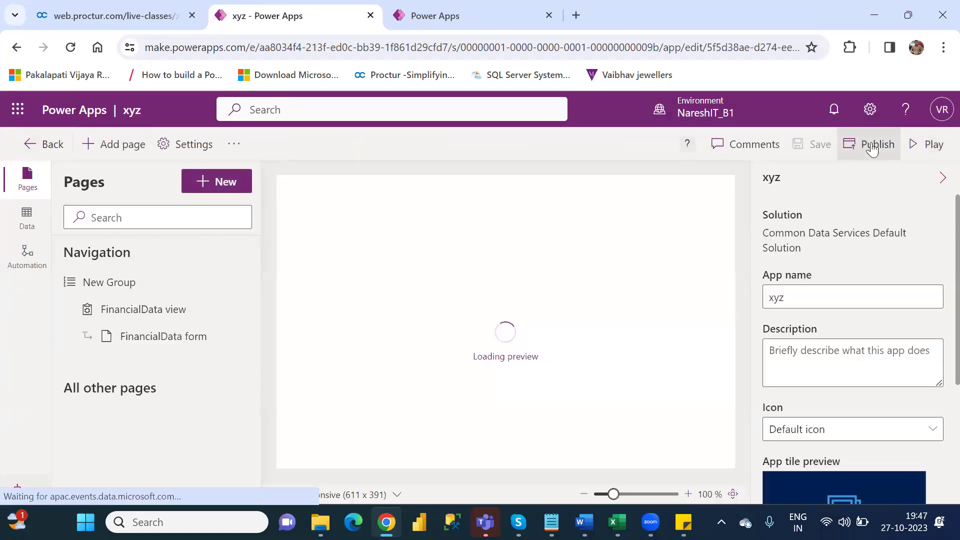
click(872, 146)
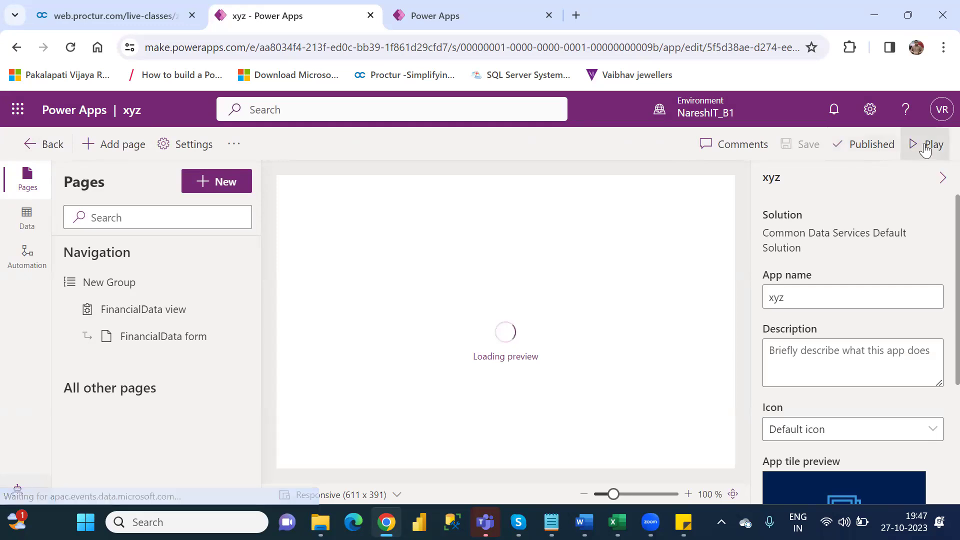
click(925, 148)
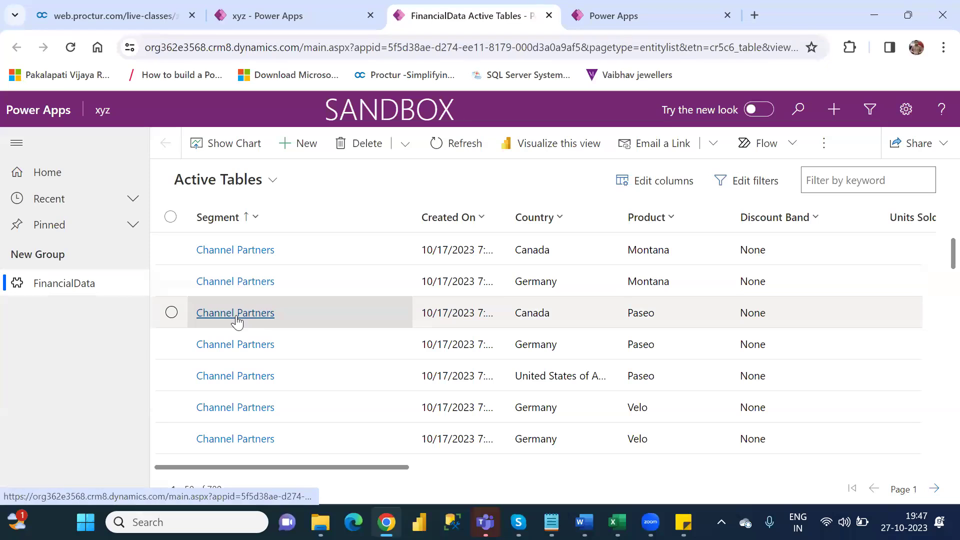
Step: Open the Canada Paseo Channel Partners record and scroll through its fields
click(236, 314)
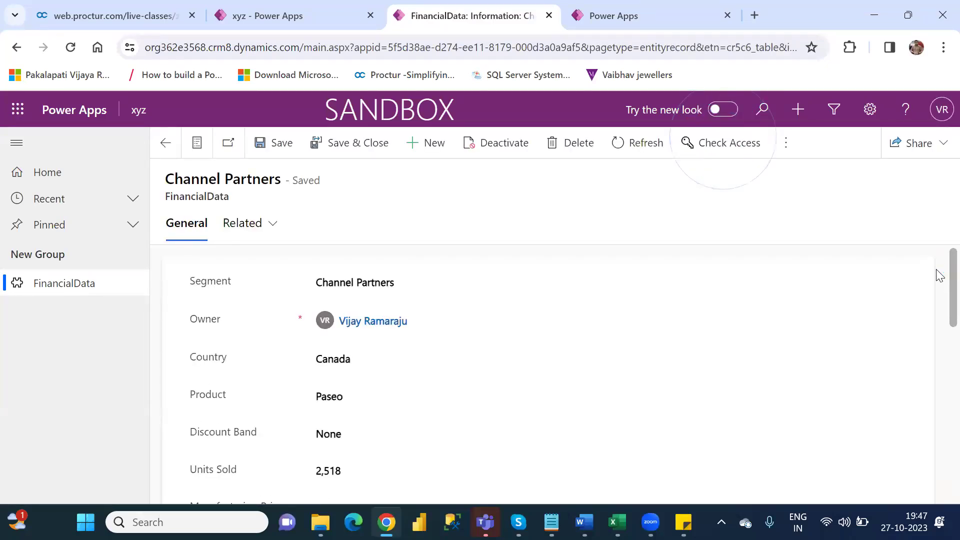
scroll(937, 280, down, 5)
scroll(936, 356, down, 5)
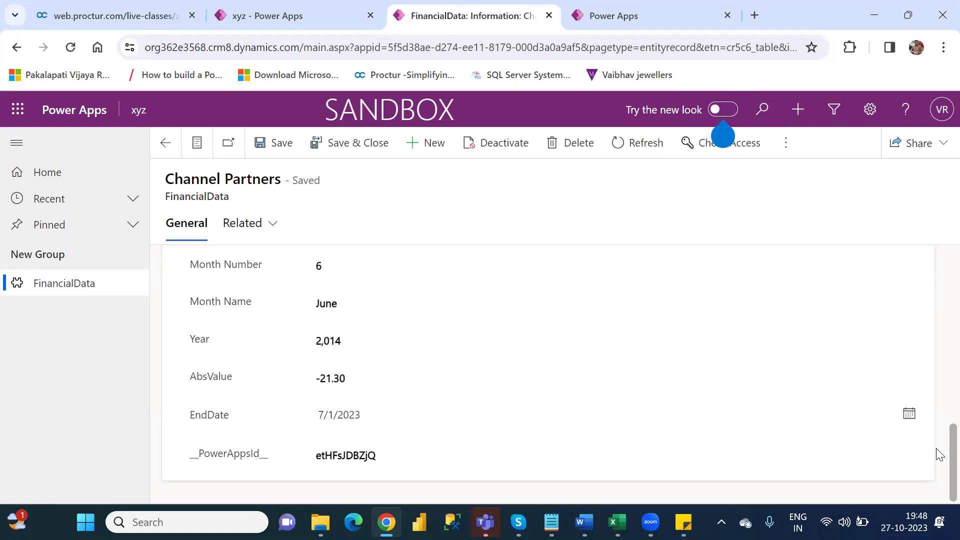
scroll(938, 406, up, 4)
scroll(939, 392, up, 4)
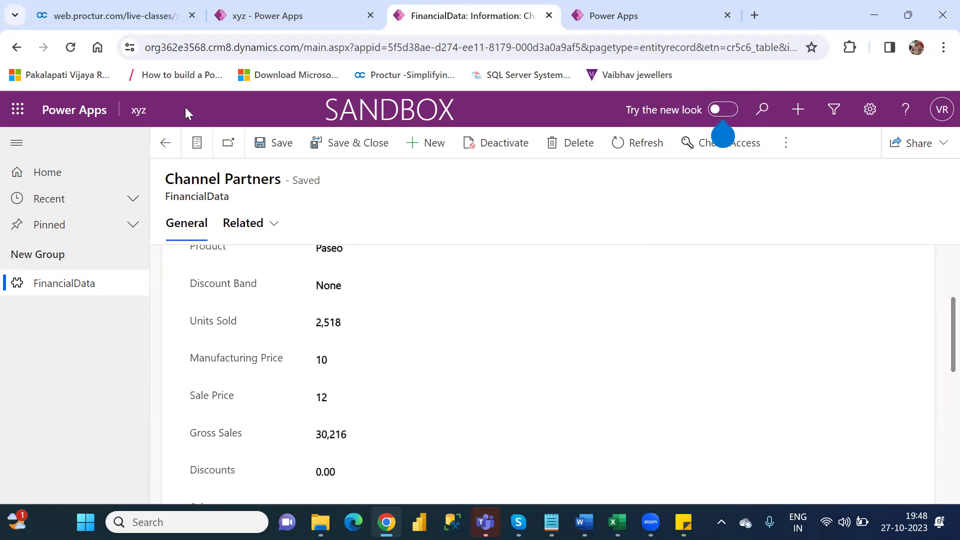
Step: Reload the record page and recheck its fields, including AbsValue, Sales 30,216.00 and Profit 22,662.00
click(70, 48)
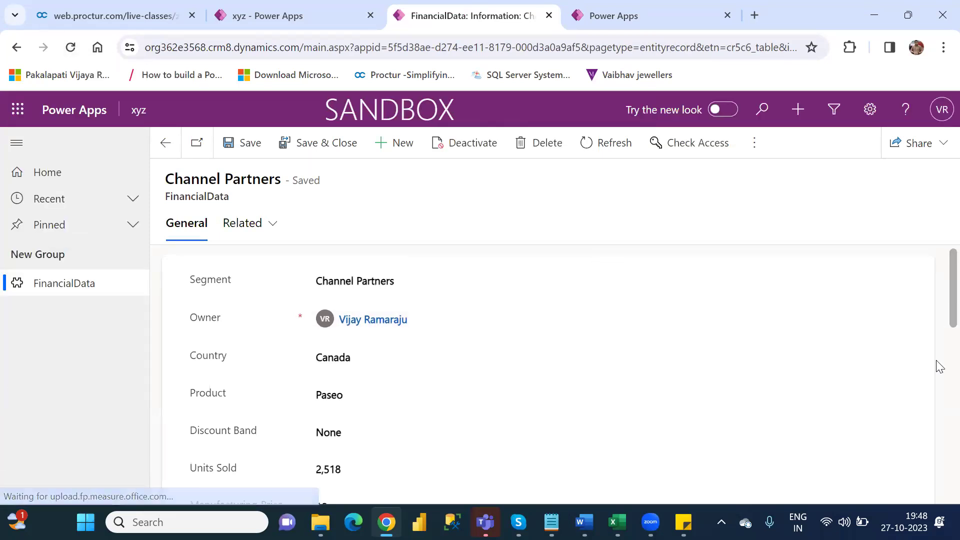
scroll(939, 367, down, 10)
scroll(939, 480, down, 2)
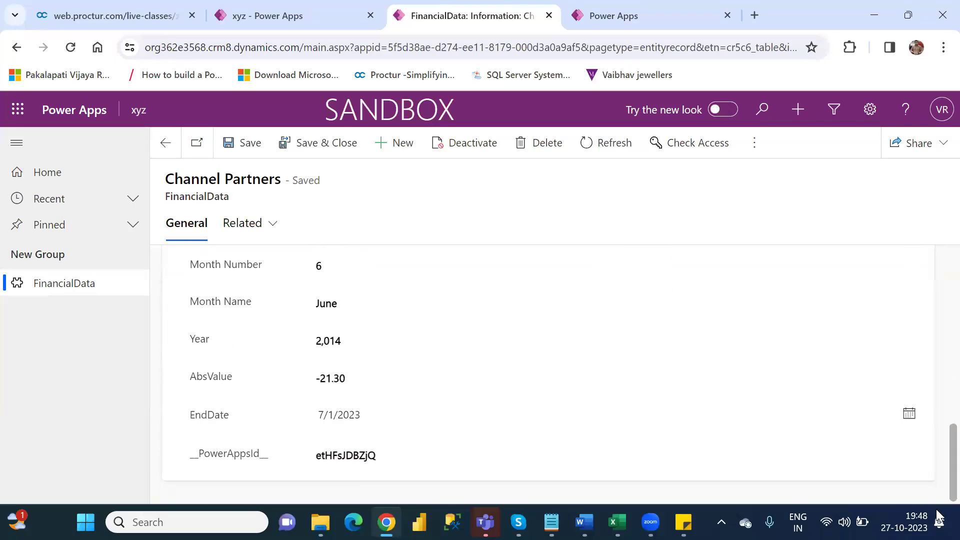
scroll(938, 488, up, 1)
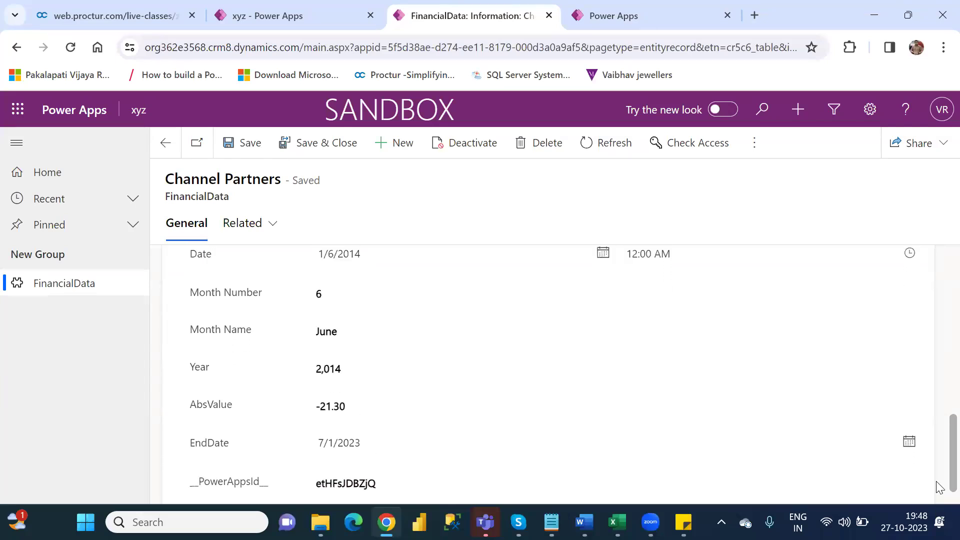
scroll(939, 480, up, 1)
scroll(938, 450, up, 2)
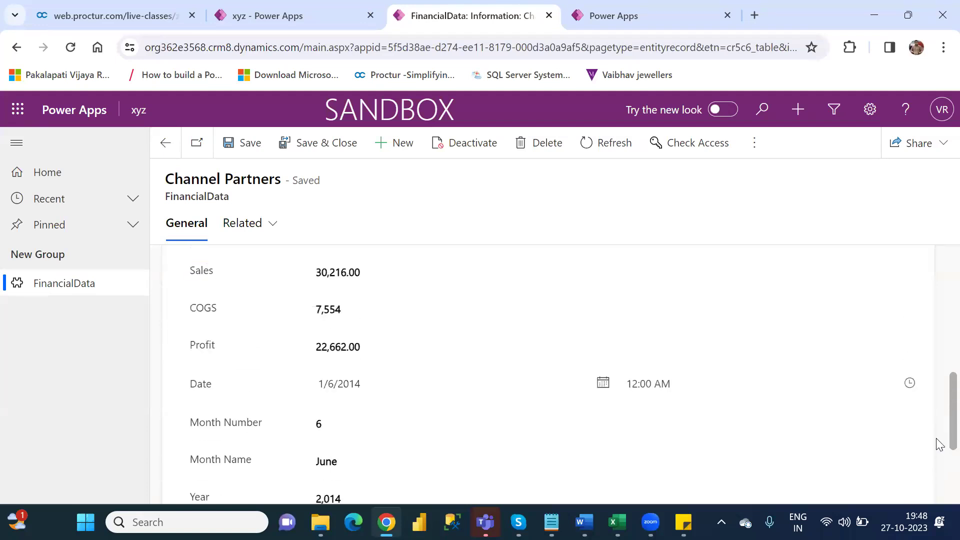
scroll(938, 430, up, 1)
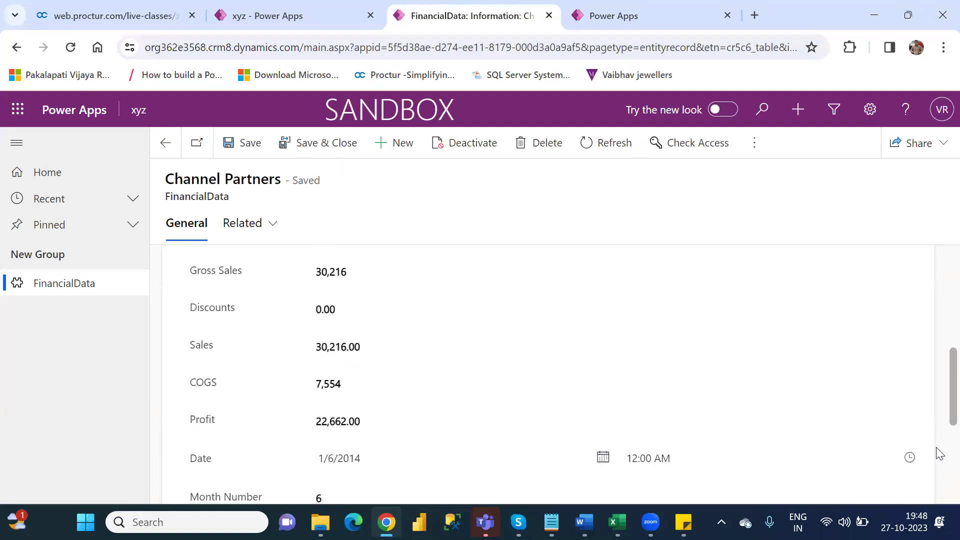
scroll(937, 470, down, 5)
scroll(939, 399, up, 6)
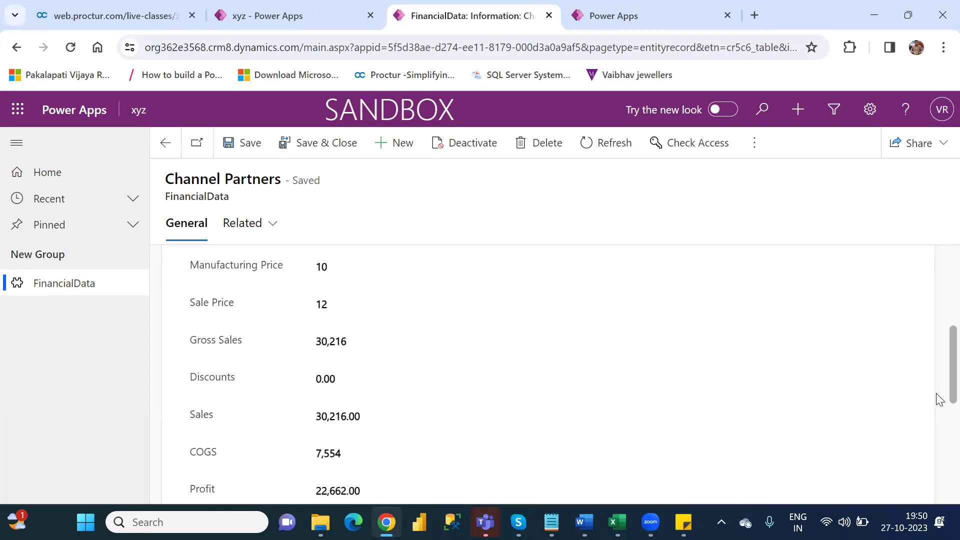
Step: Check the four questions in the Notepad notes, then switch to the Word interview questions document
click(573, 453)
key(alt+Tab)
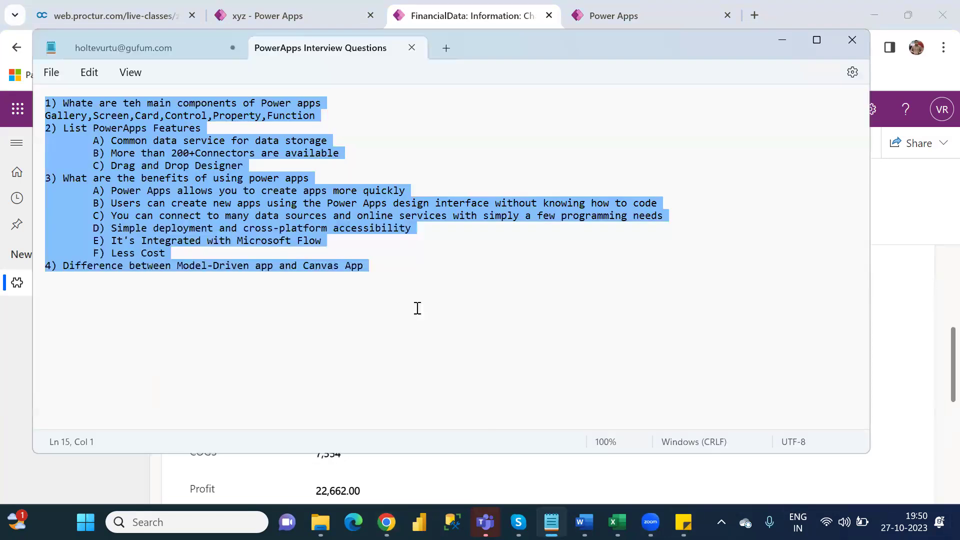
click(584, 522)
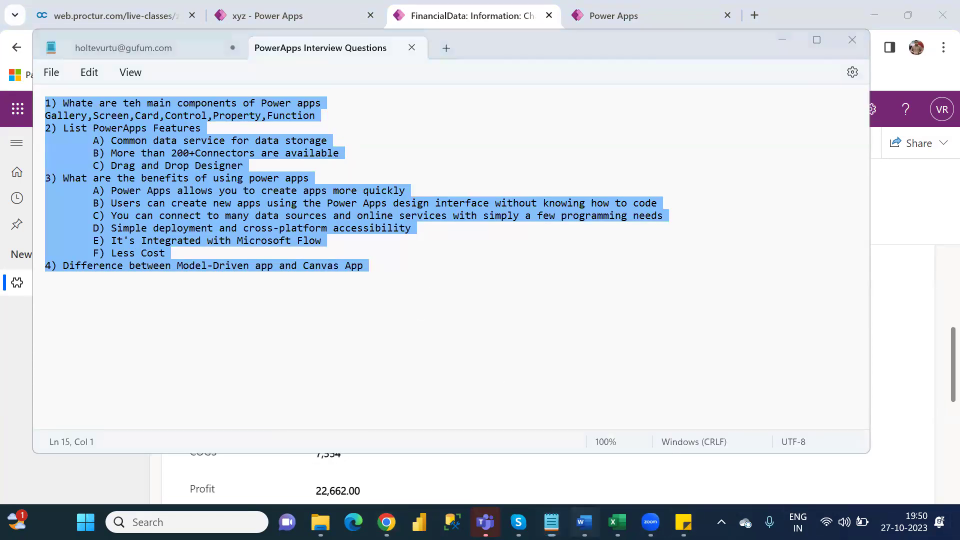